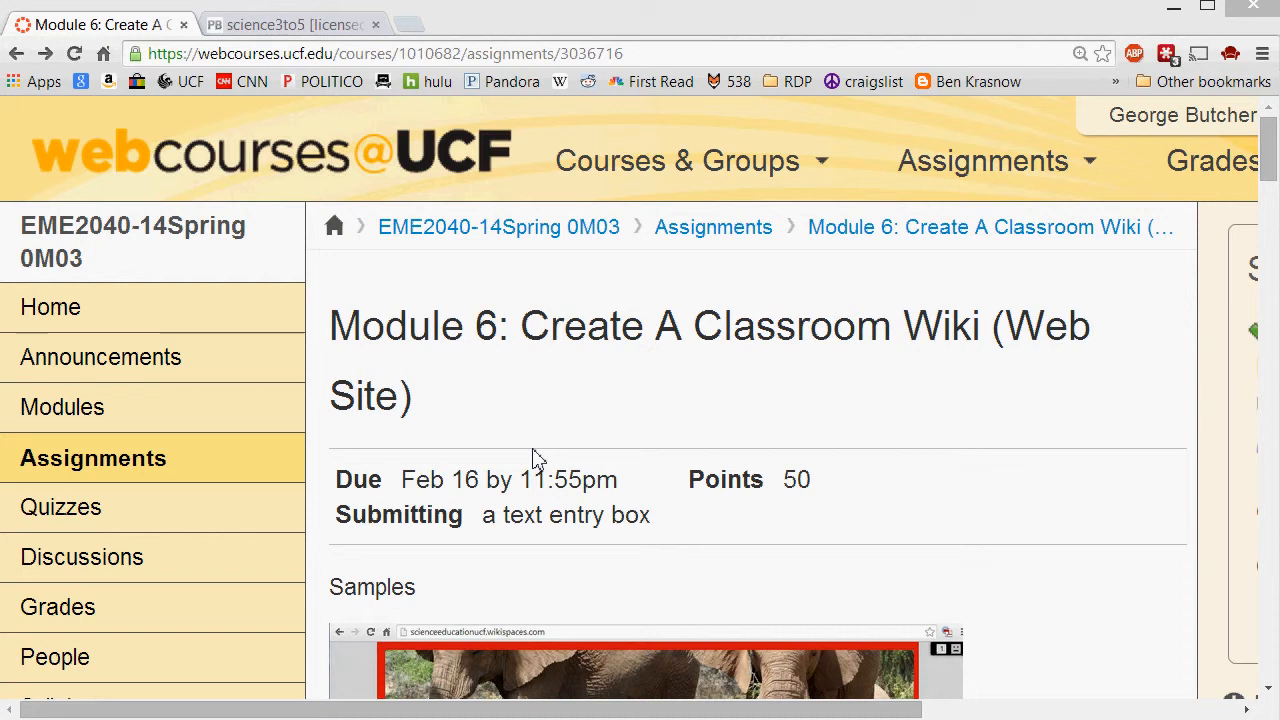
- Read through the Module 6 classroom wiki assignment, covering the samples, getting-started instructions, content requirements and grading rubric
click(638, 410)
scroll(627, 408, down, 3)
scroll(627, 408, down, 7)
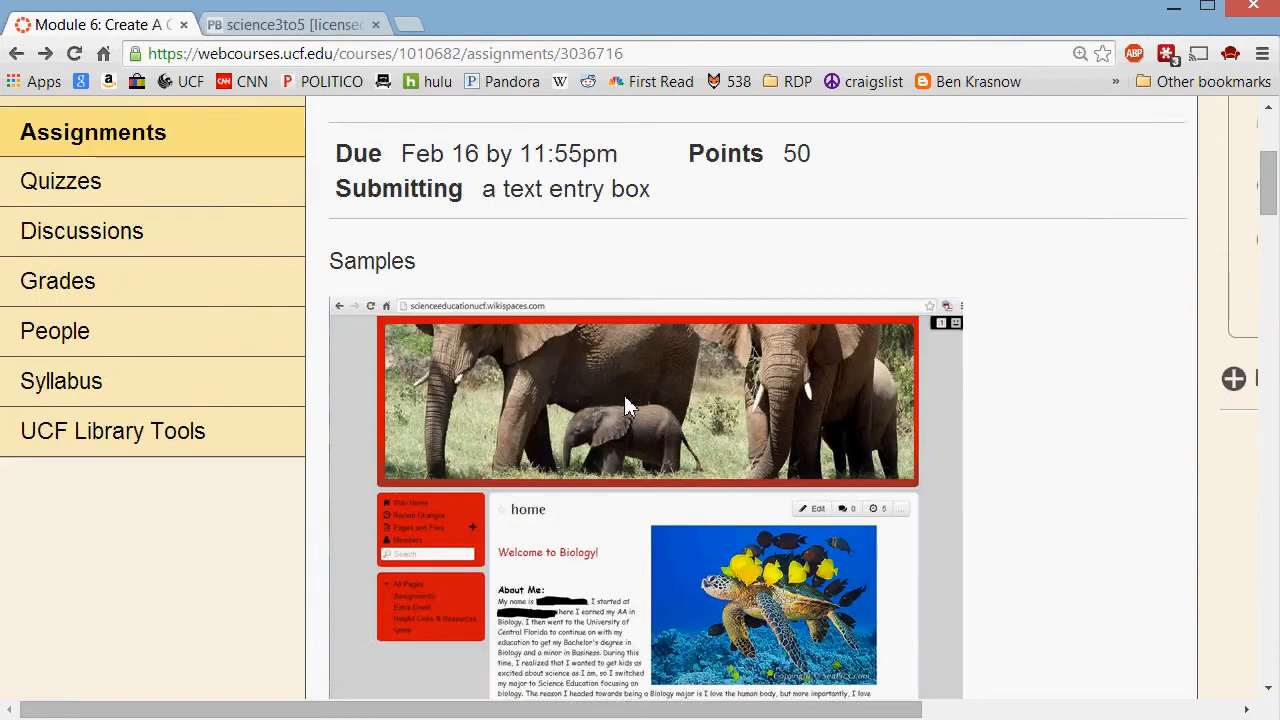
scroll(679, 395, down, 7)
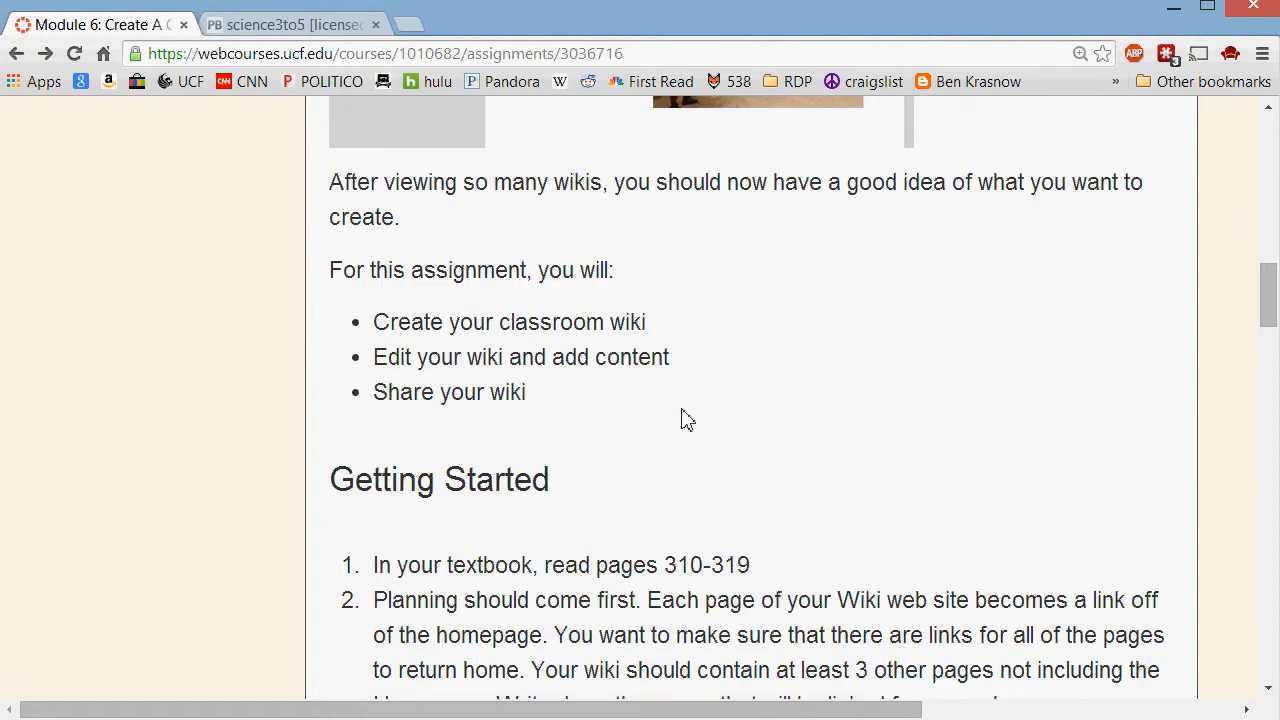
scroll(606, 482, down, 6)
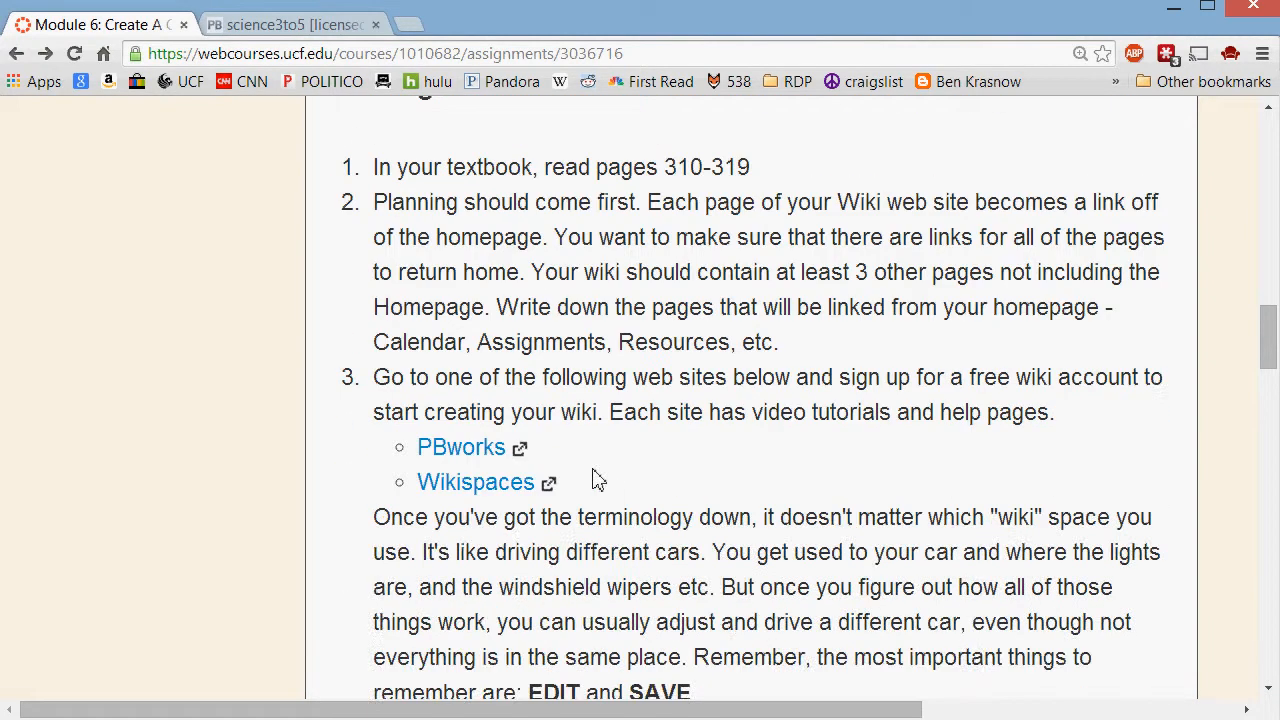
scroll(609, 482, down, 14)
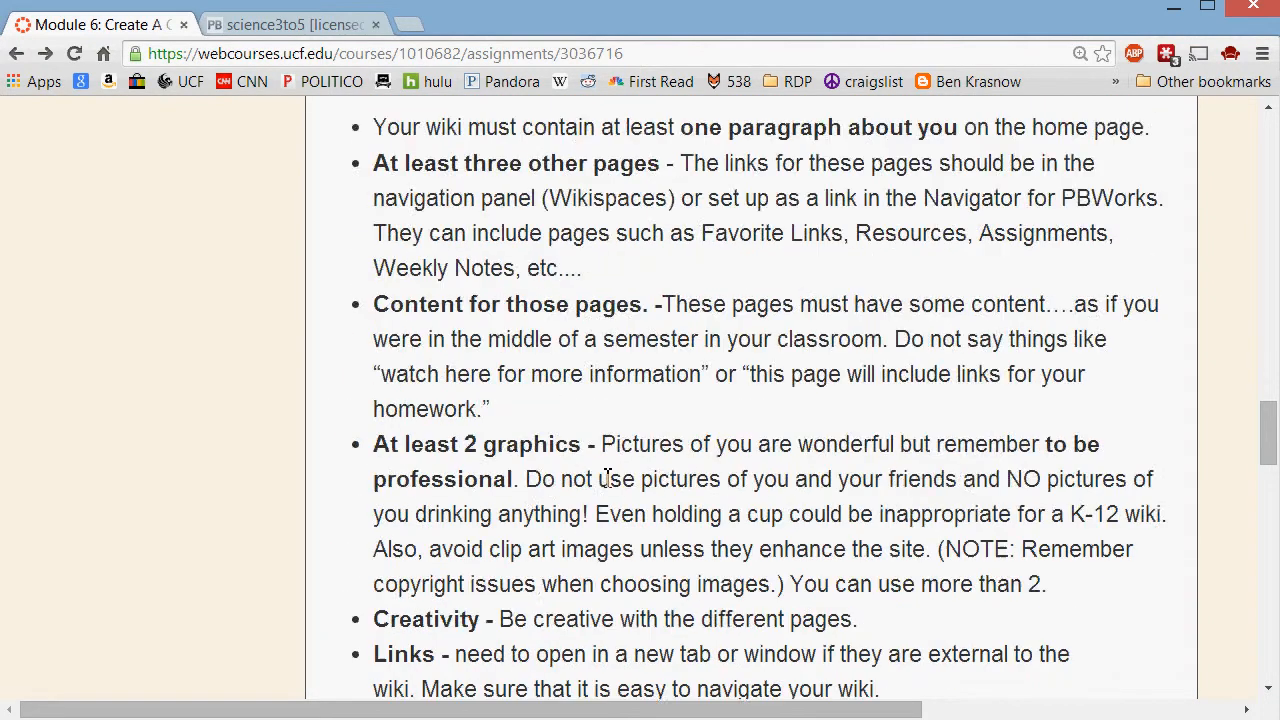
scroll(609, 482, down, 8)
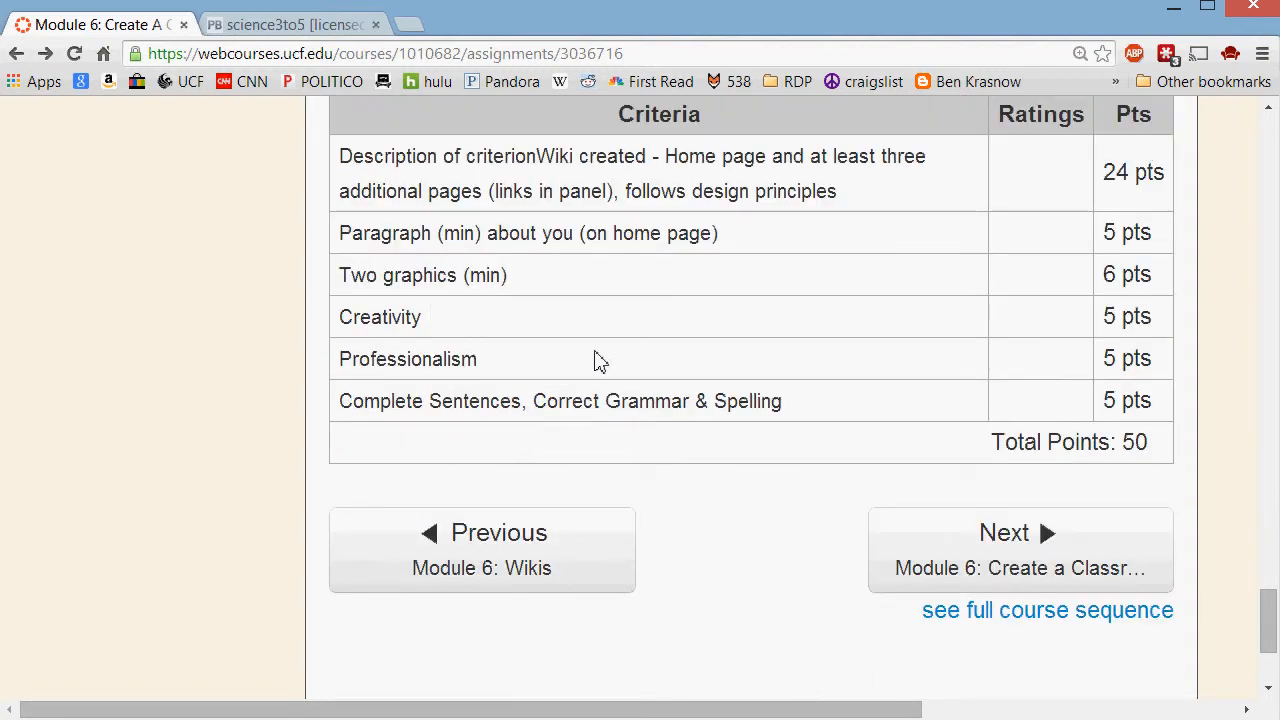
scroll(640, 368, up, 18)
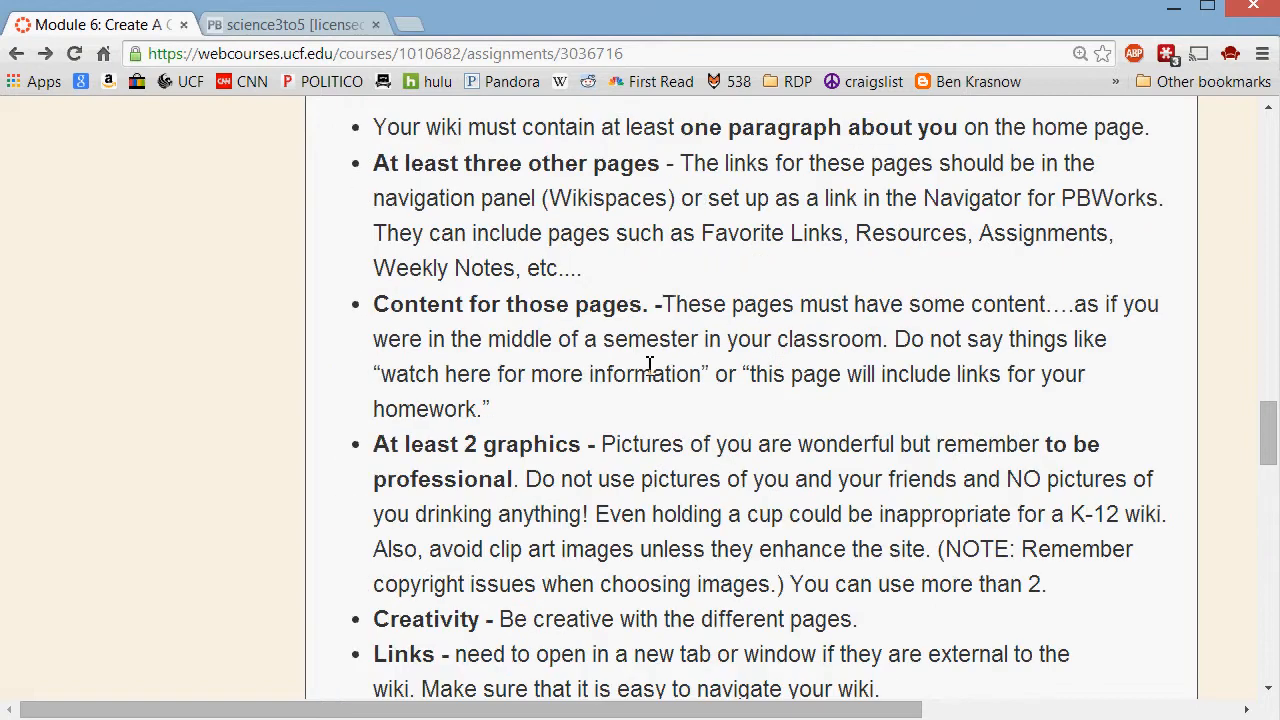
scroll(645, 368, up, 5)
scroll(612, 383, down, 1)
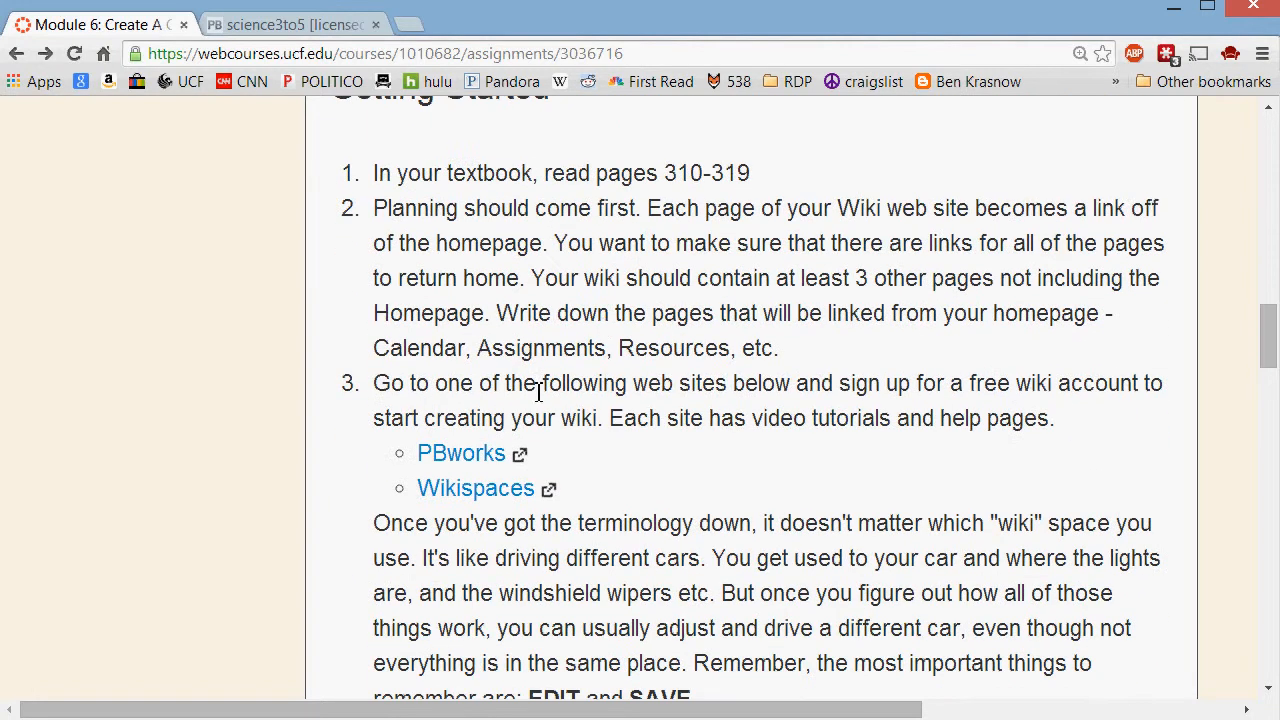
- Open the PBworks site from the assignment's list of wiki providers and go to its login page
click(453, 472)
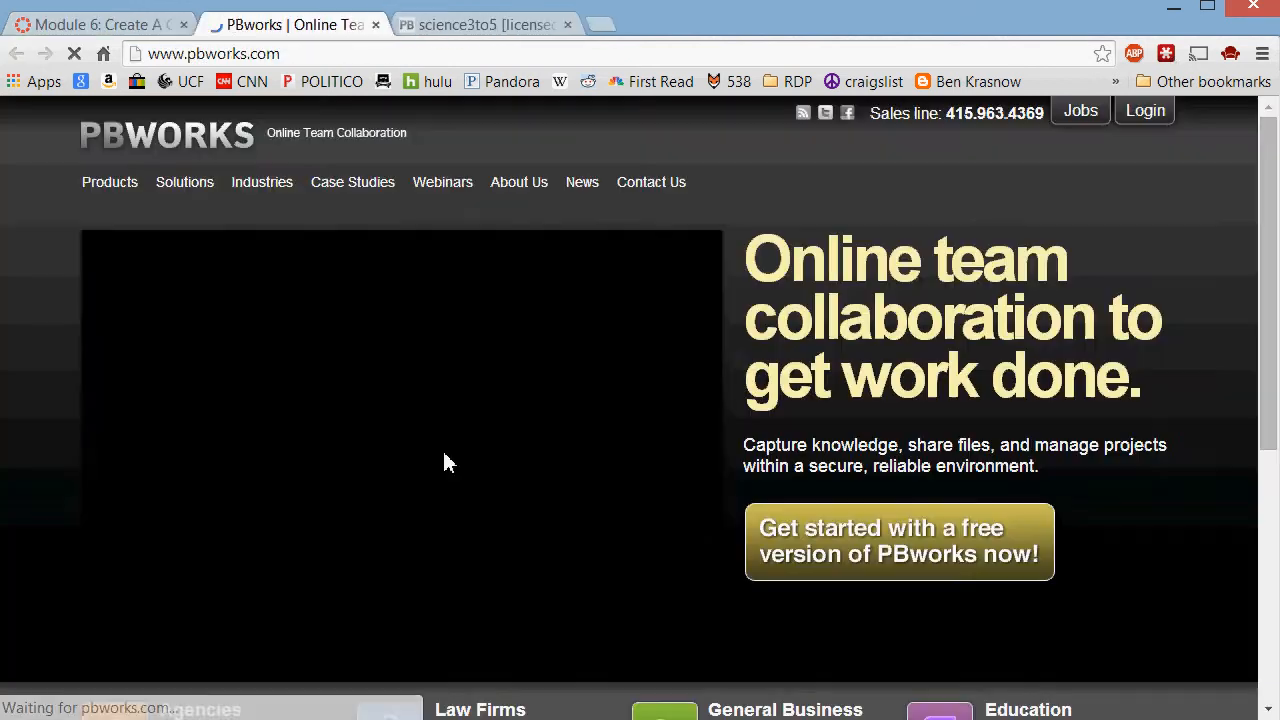
click(118, 30)
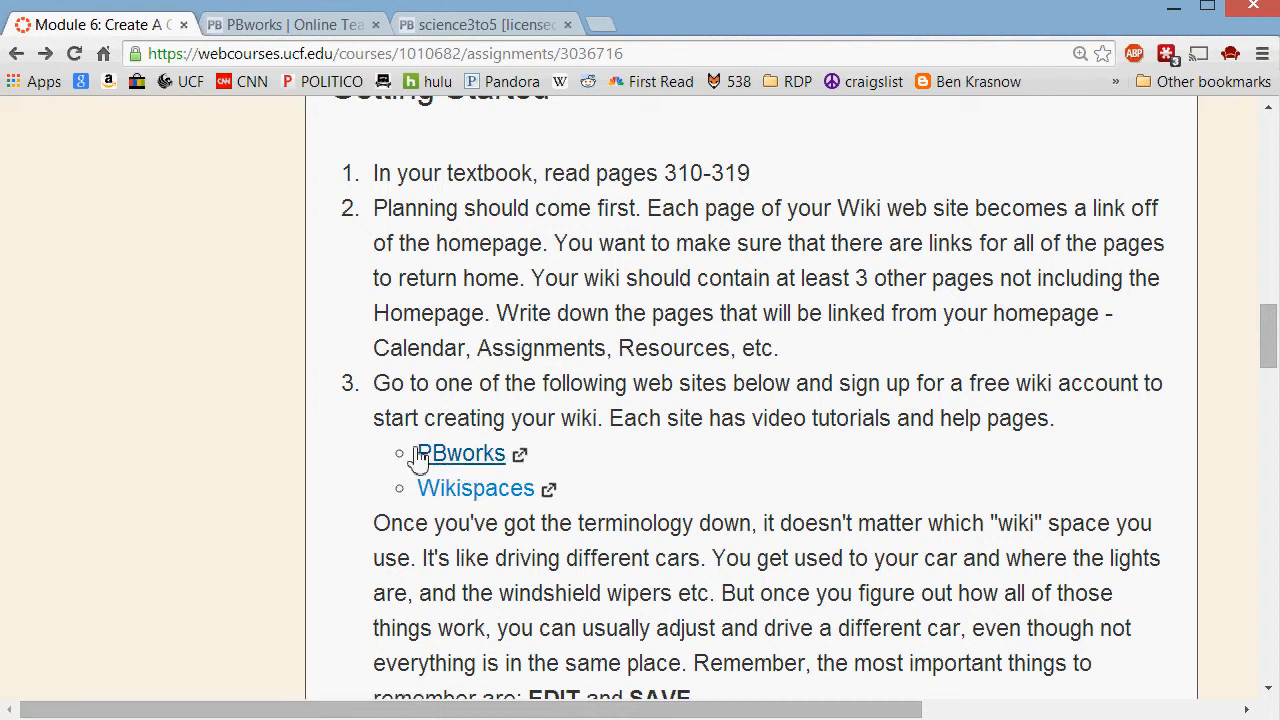
click(257, 30)
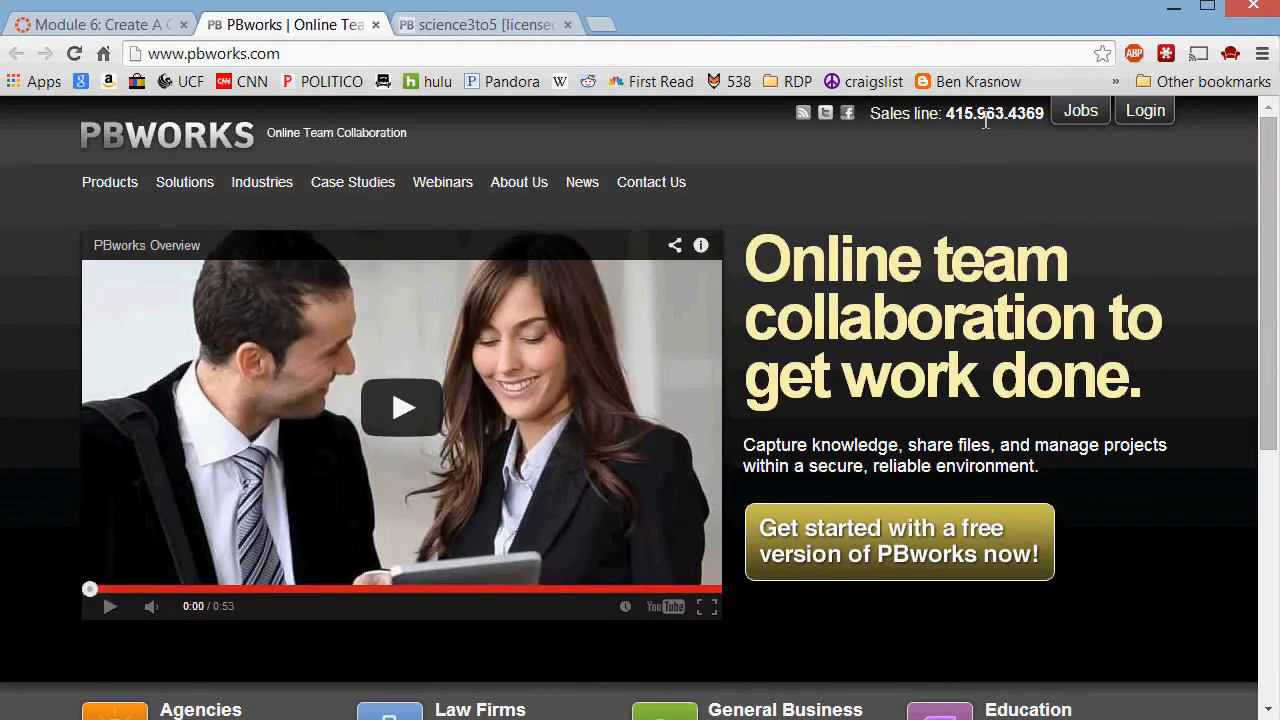
click(1140, 115)
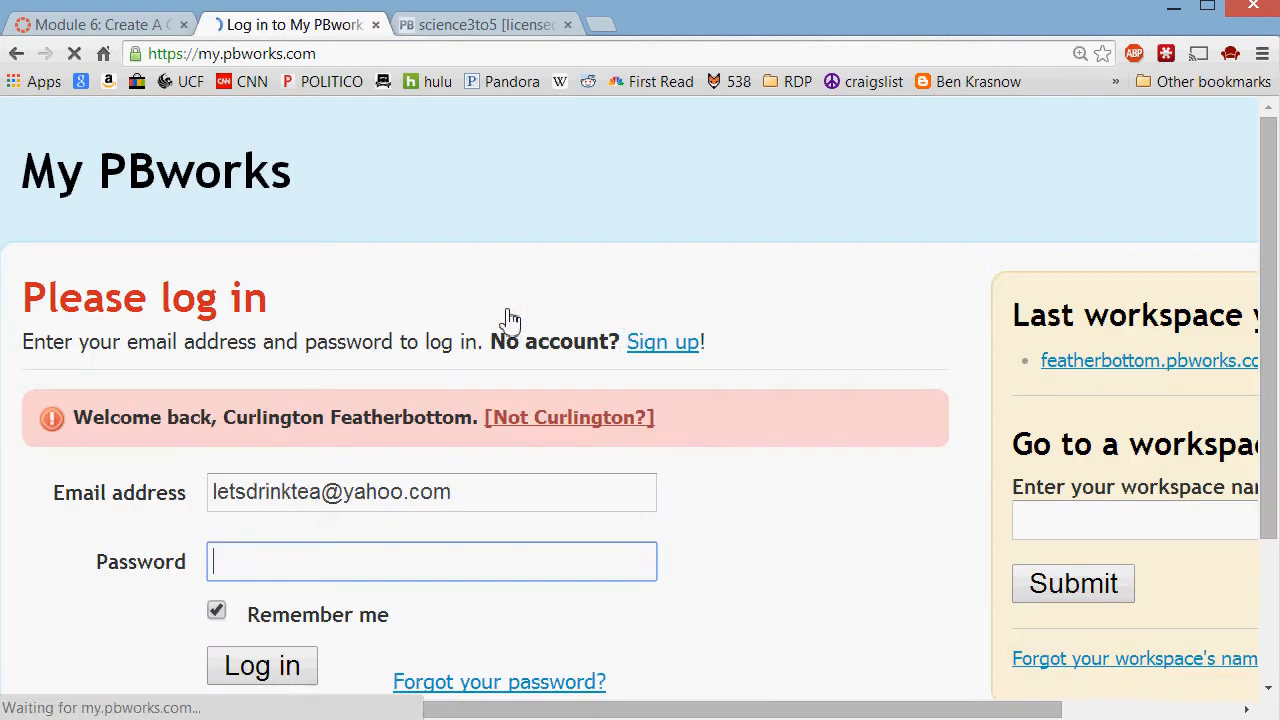
- Open the PBworks account sign-up form and look over its name, email address and password fields
click(664, 343)
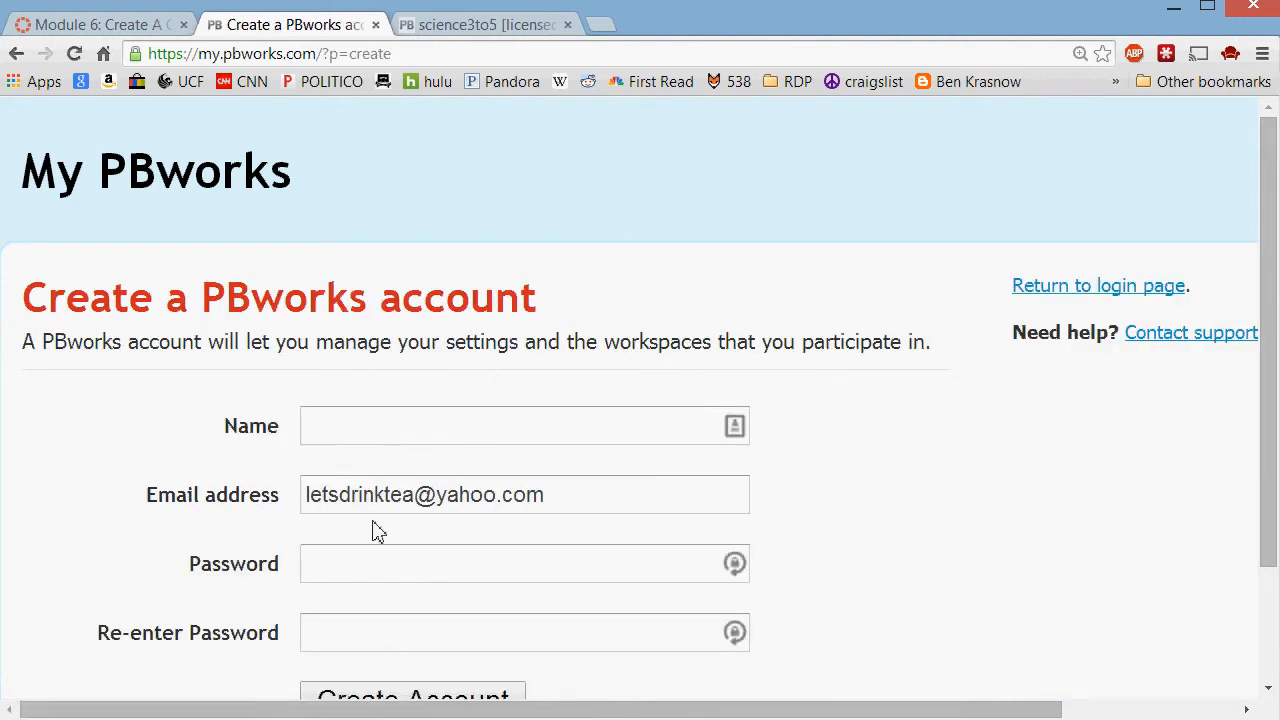
scroll(377, 531, down, 3)
scroll(389, 597, up, 3)
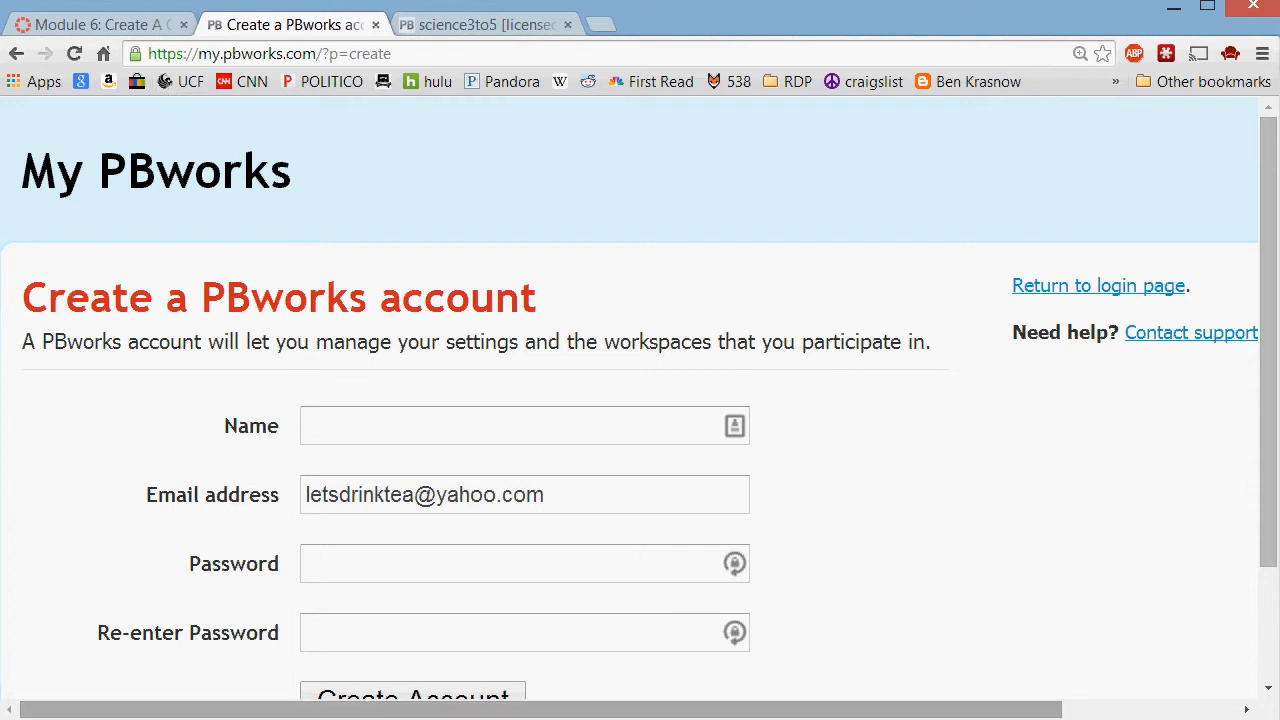
drag(560, 711, 742, 706)
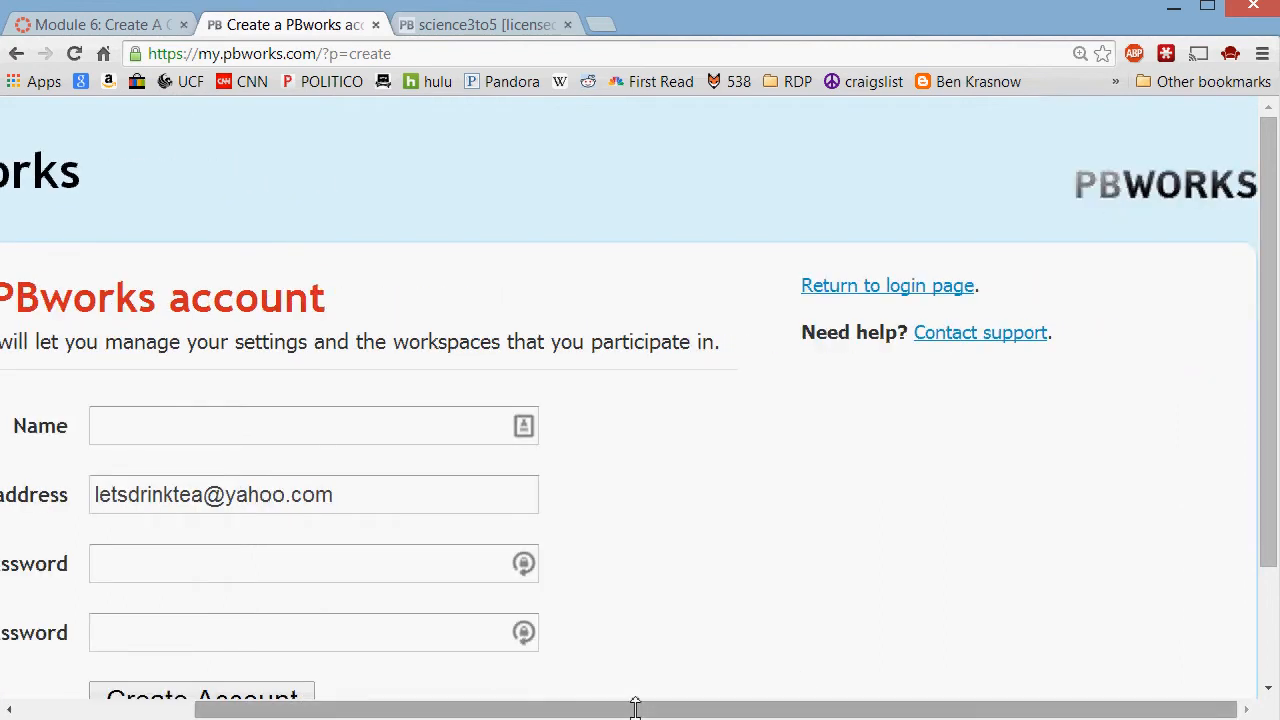
drag(592, 710, 412, 706)
- Return to the login page, log in with the account password, and check the email addresses on the account
click(413, 695)
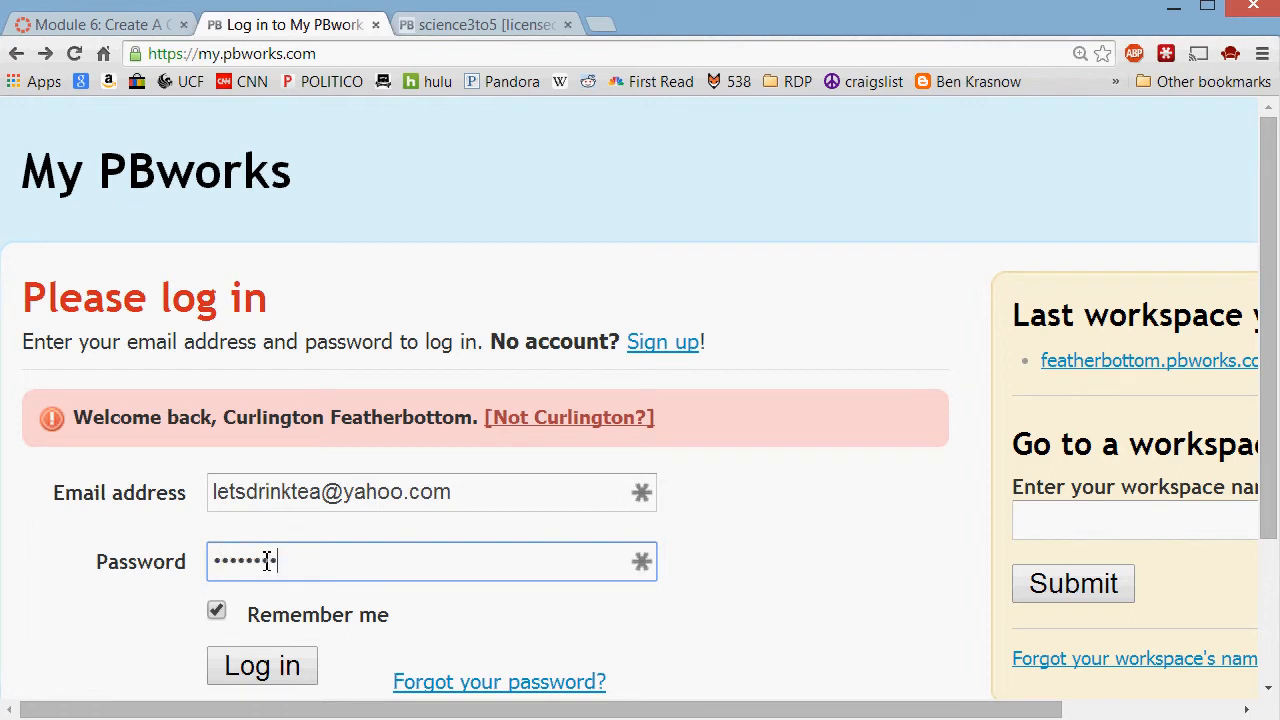
click(259, 666)
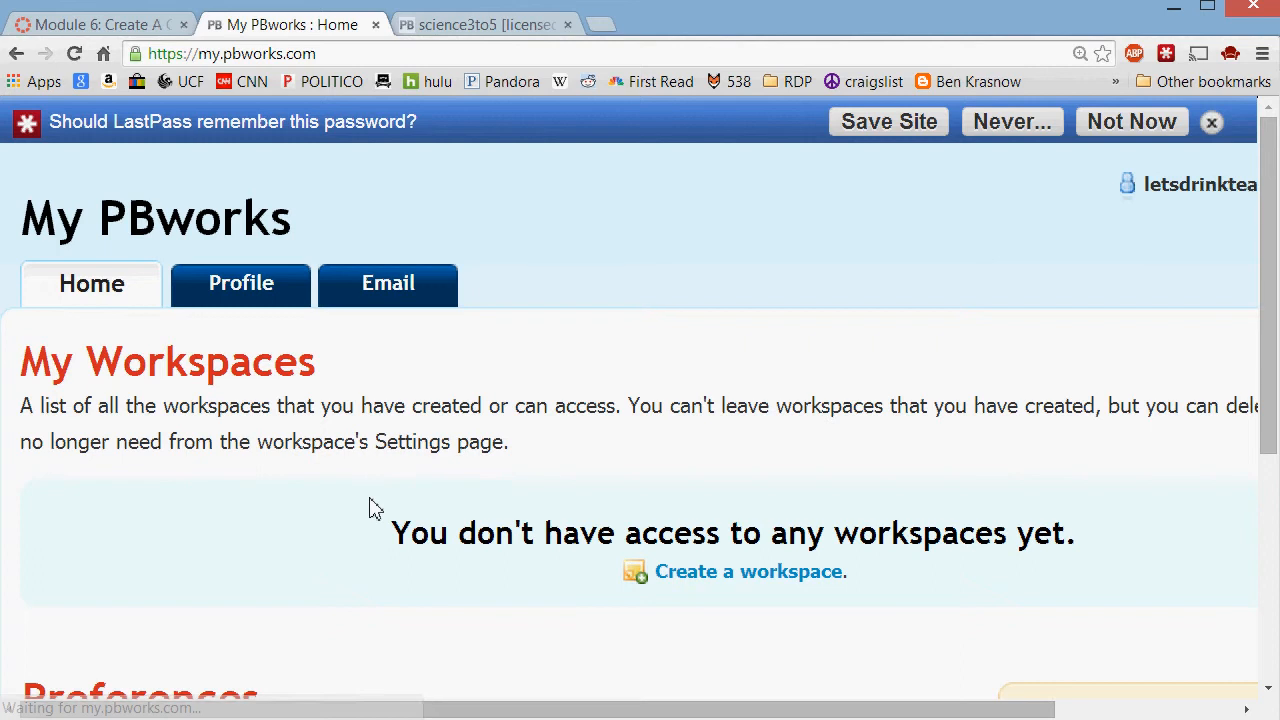
click(380, 292)
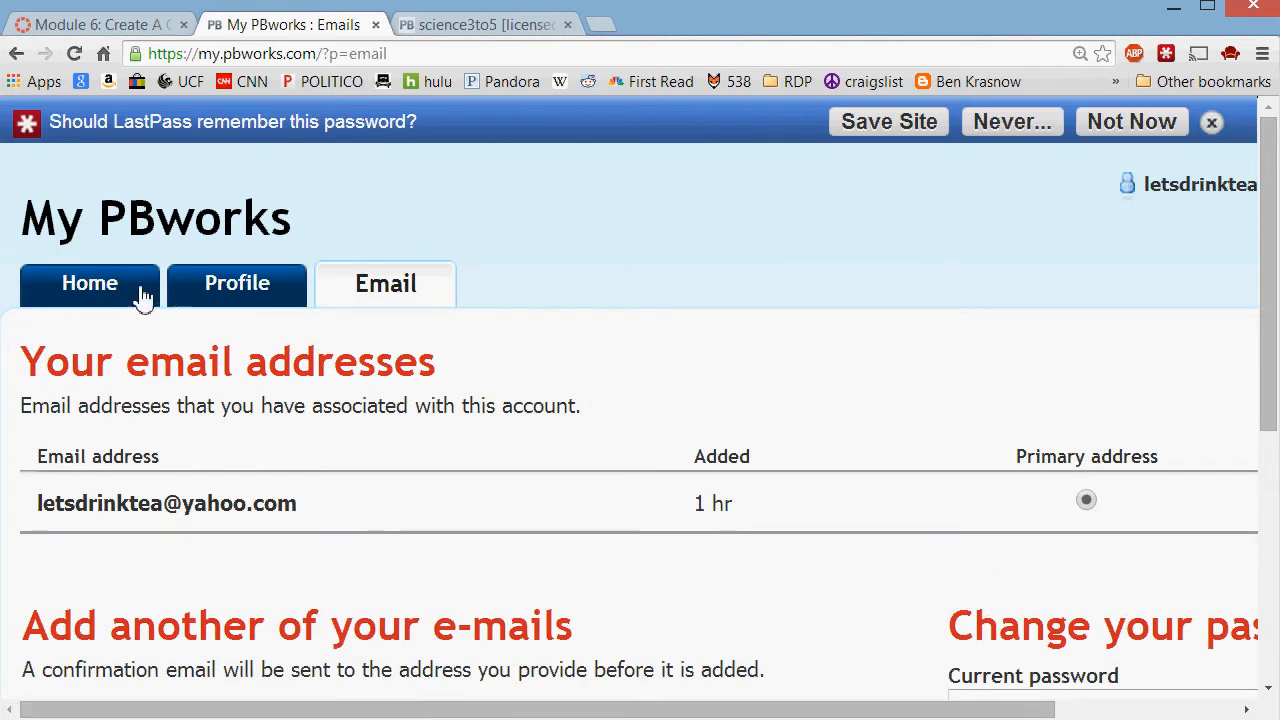
click(140, 292)
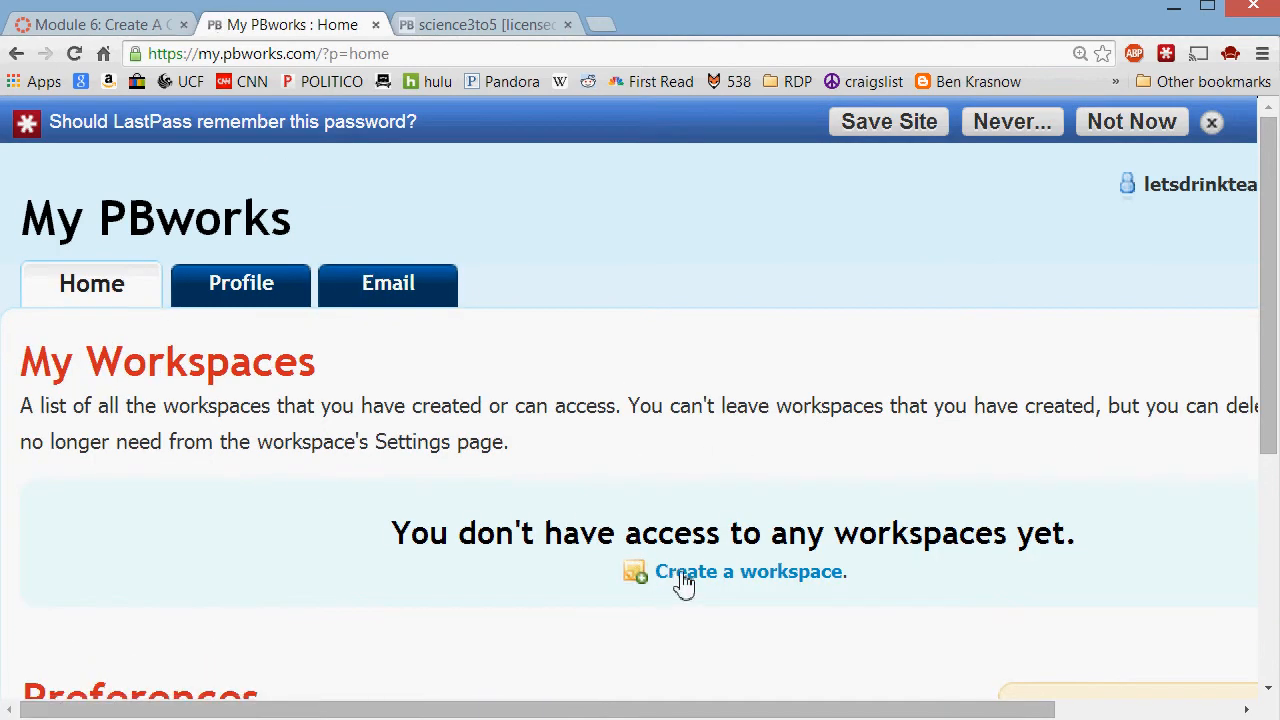
- Start creating a workspace and choose the free Basic plan
click(685, 575)
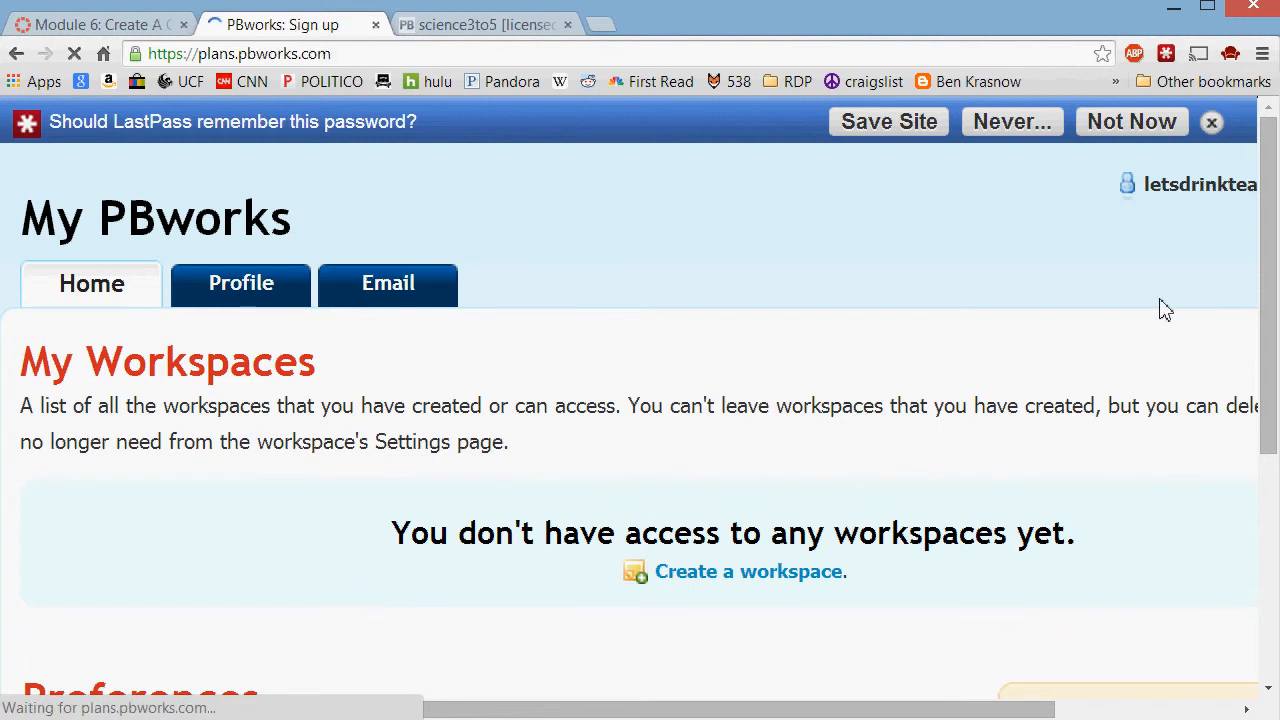
click(1233, 117)
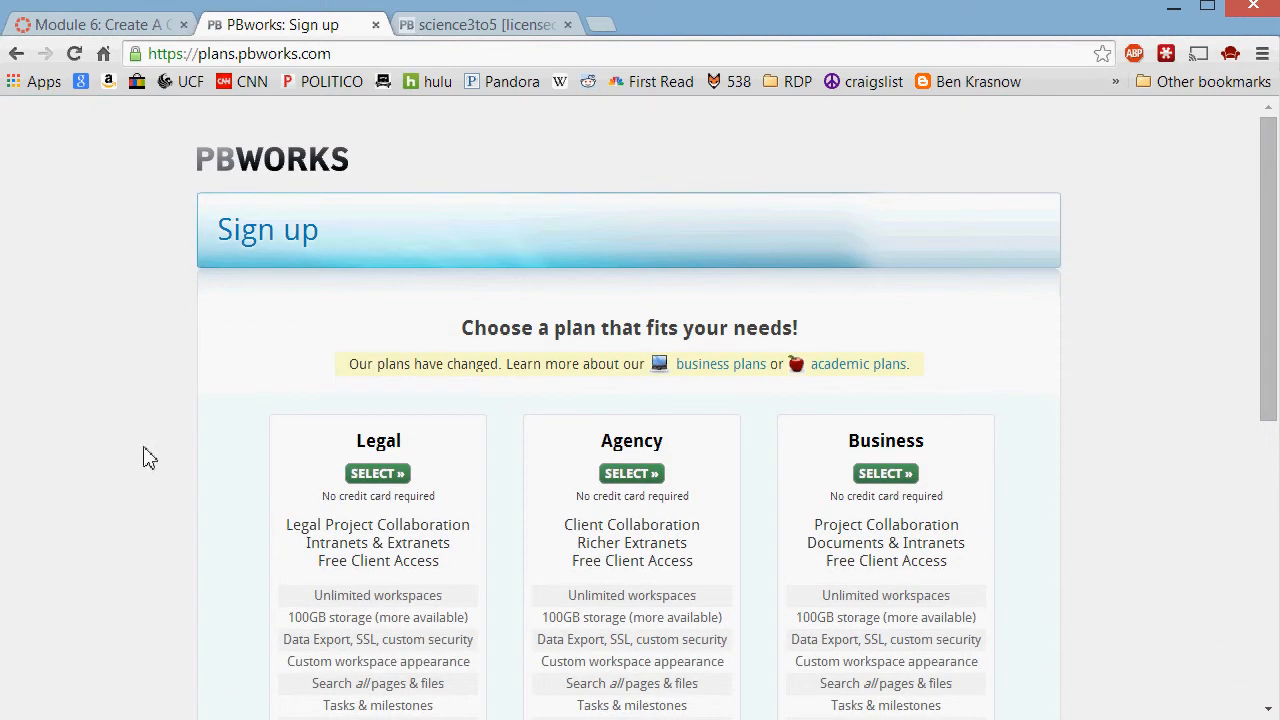
scroll(205, 458, down, 1)
scroll(214, 462, down, 2)
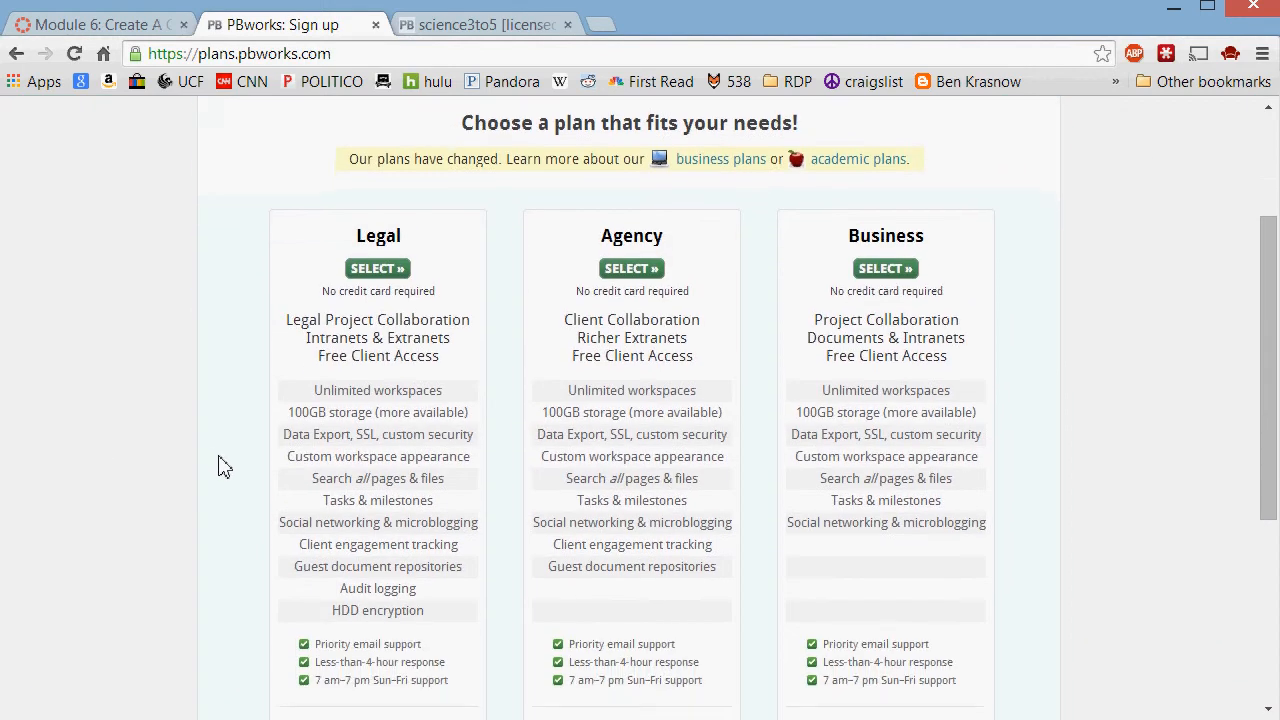
scroll(698, 453, down, 3)
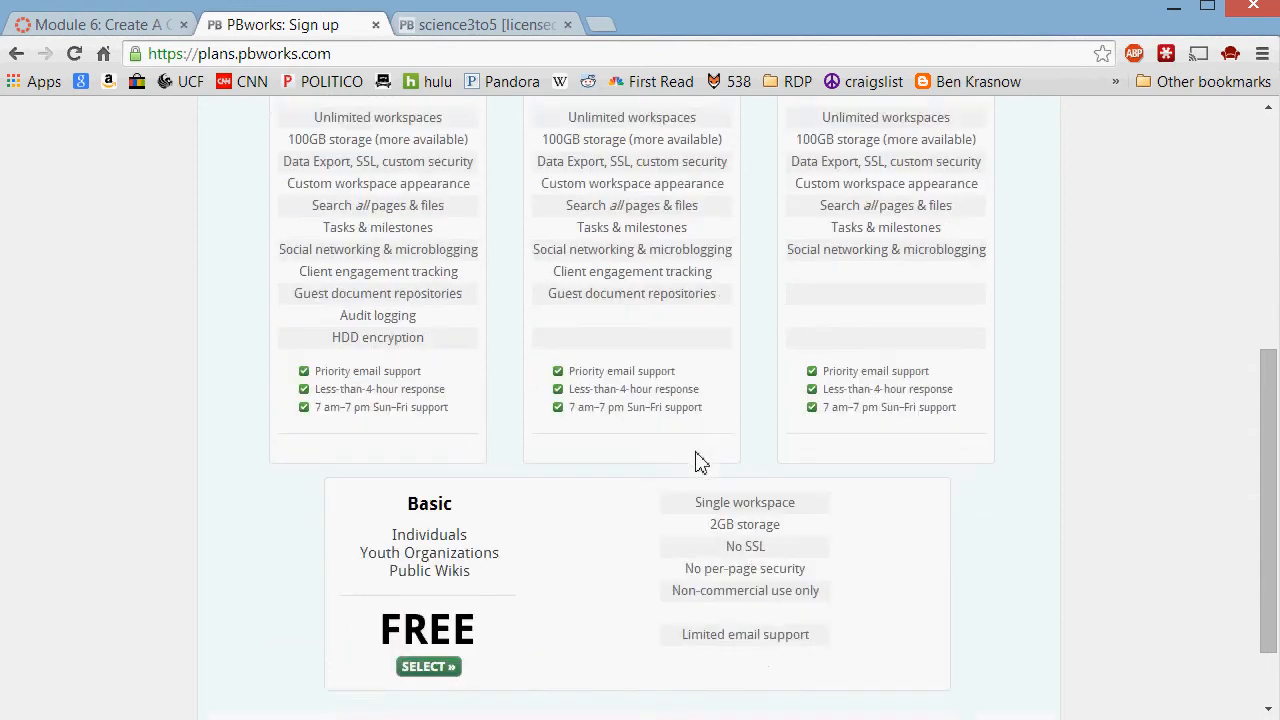
click(455, 576)
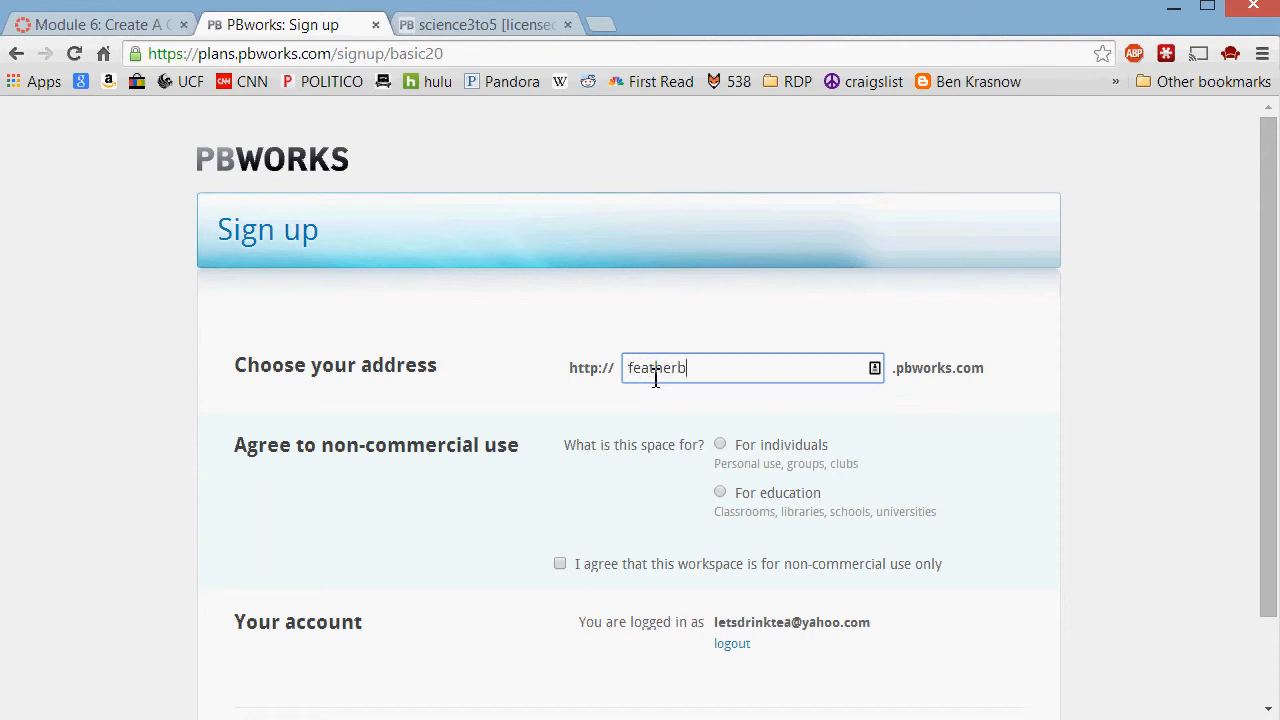
- Enter the account holder's surname as the workspace address, choose For education, agree to non-commercial use and submit the sign-up form
scroll(672, 395, down, 1)
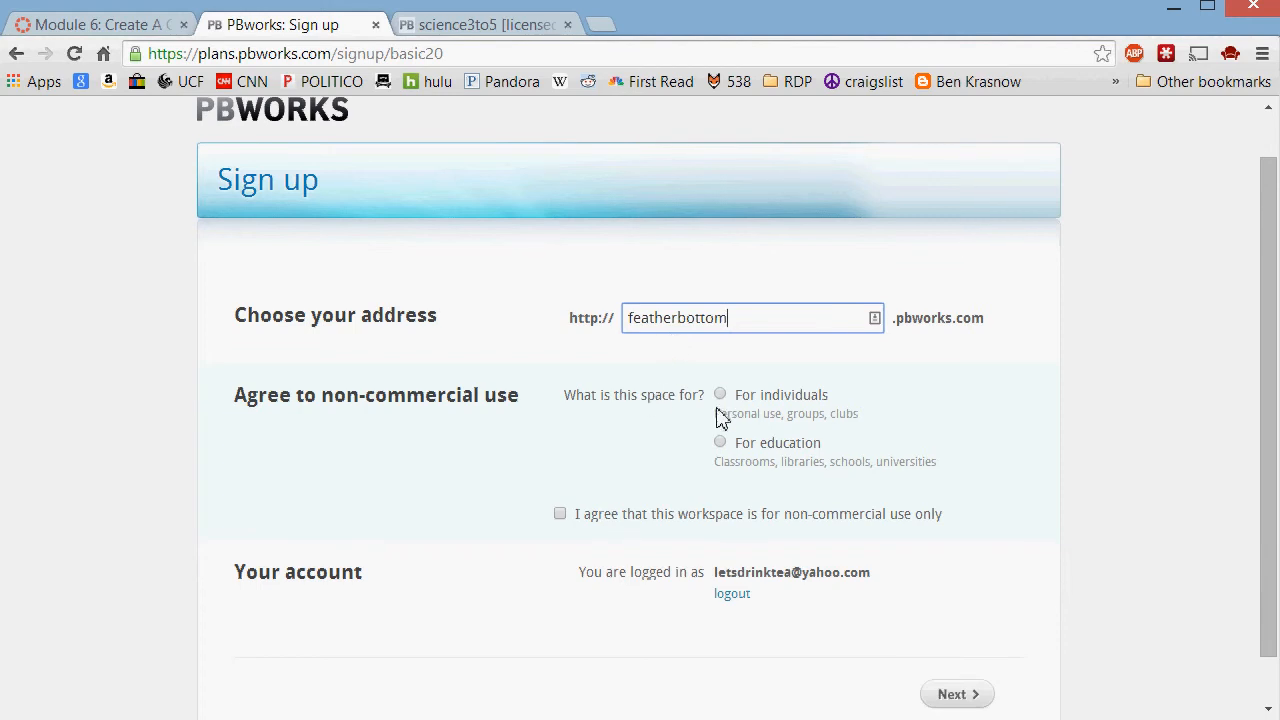
click(720, 443)
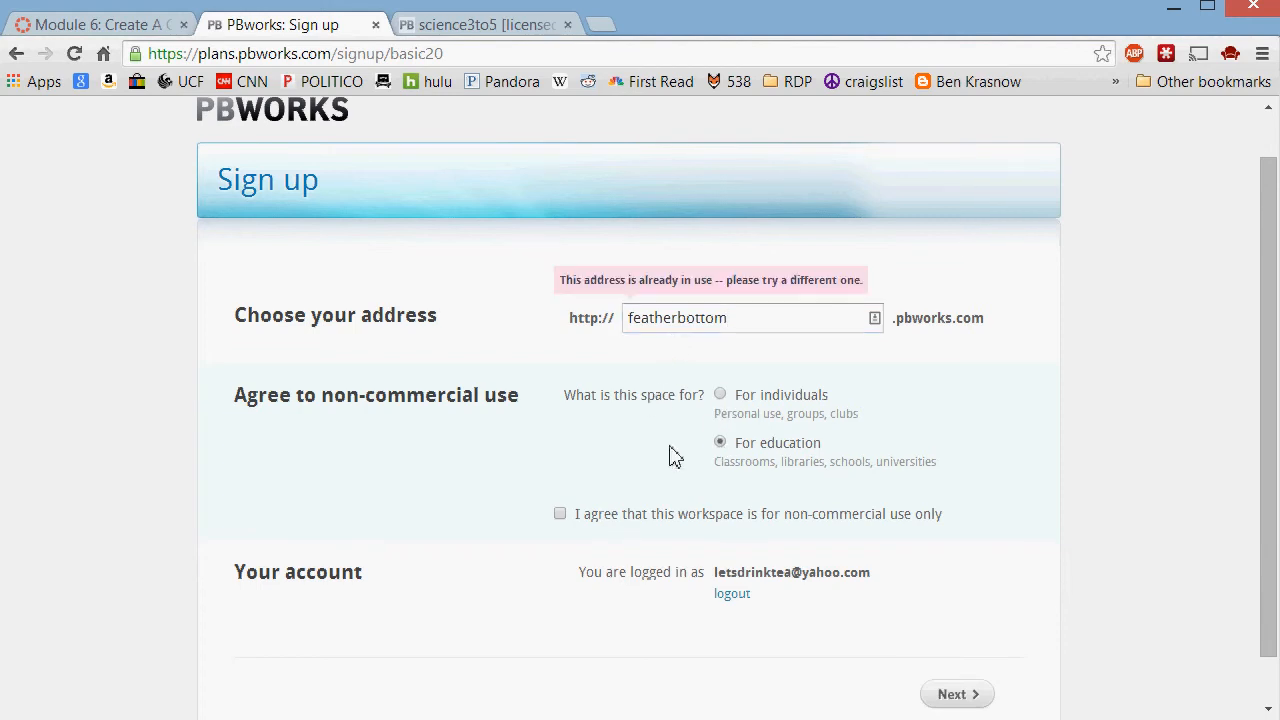
click(560, 514)
scroll(670, 585, down, 1)
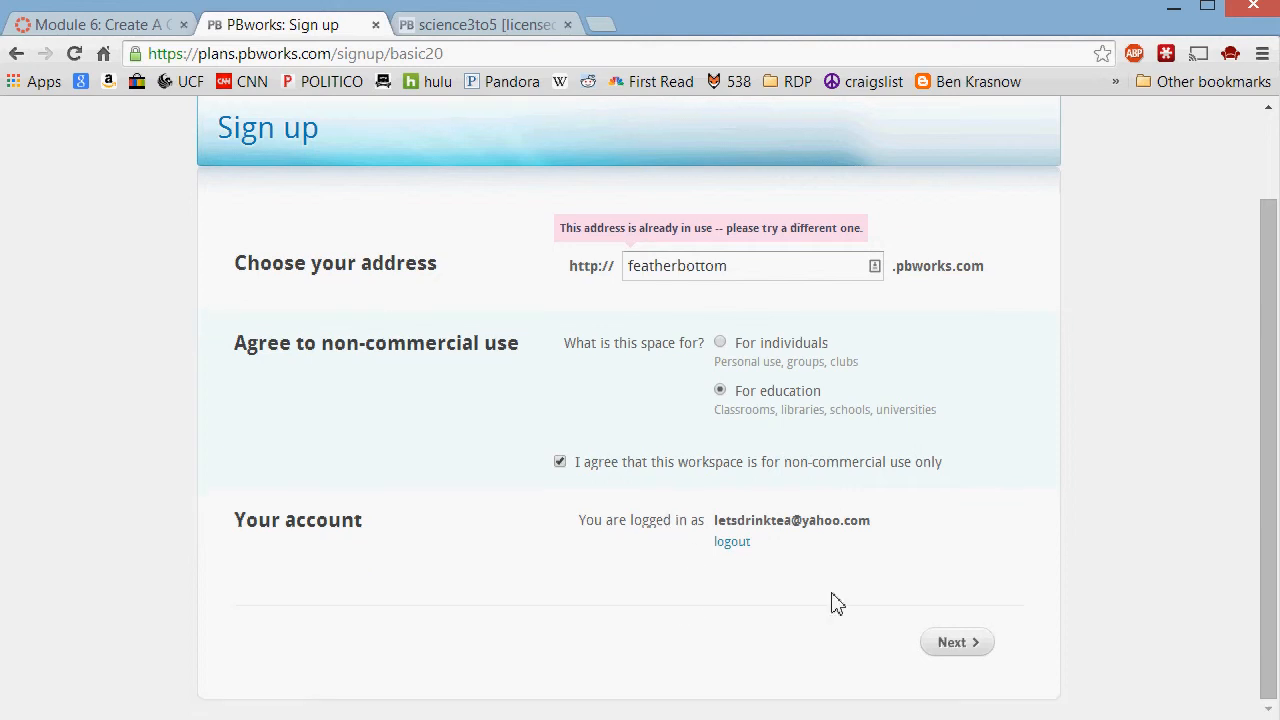
click(958, 645)
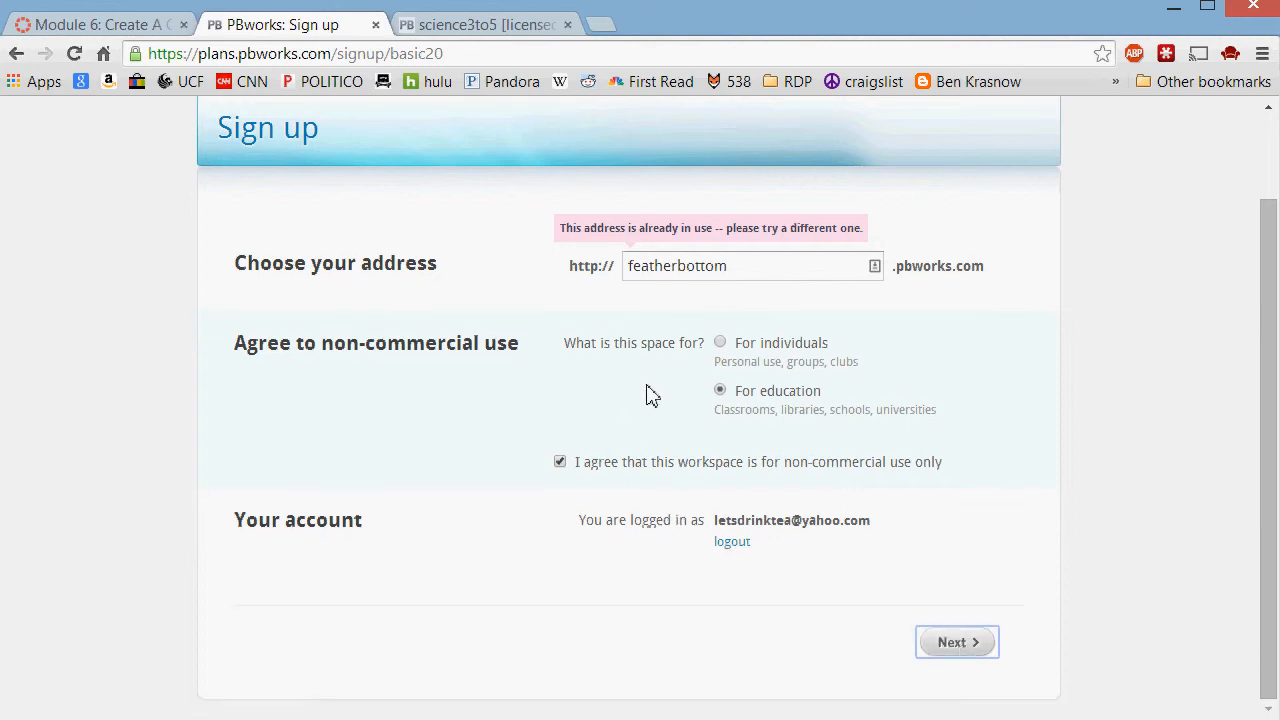
- Try to register the workspace under the address anythingatall
drag(738, 266, 557, 277)
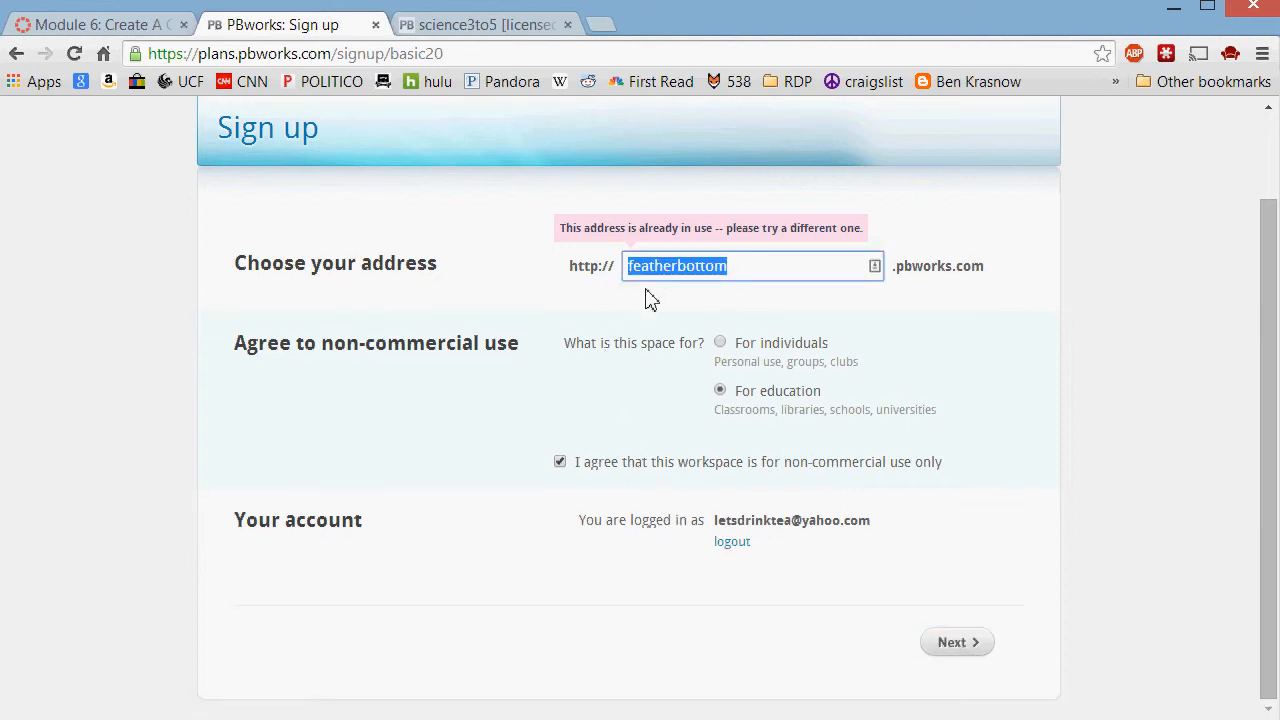
key(BackSpace)
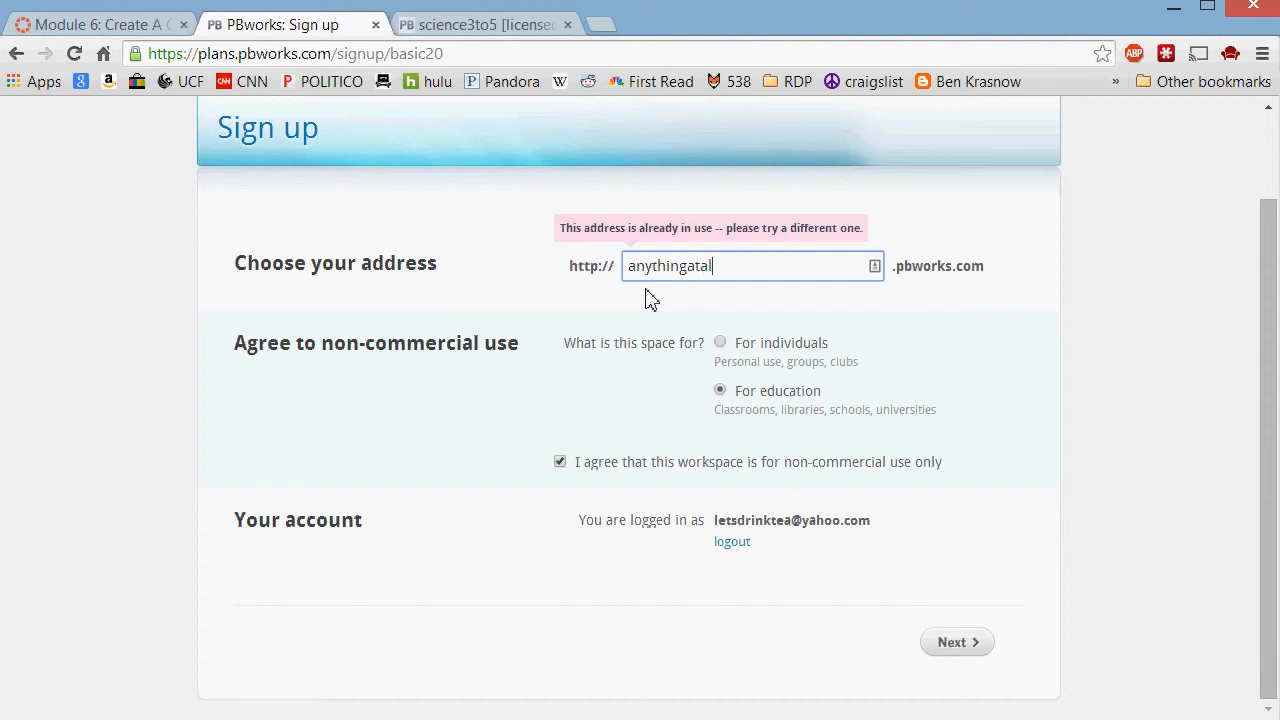
click(969, 651)
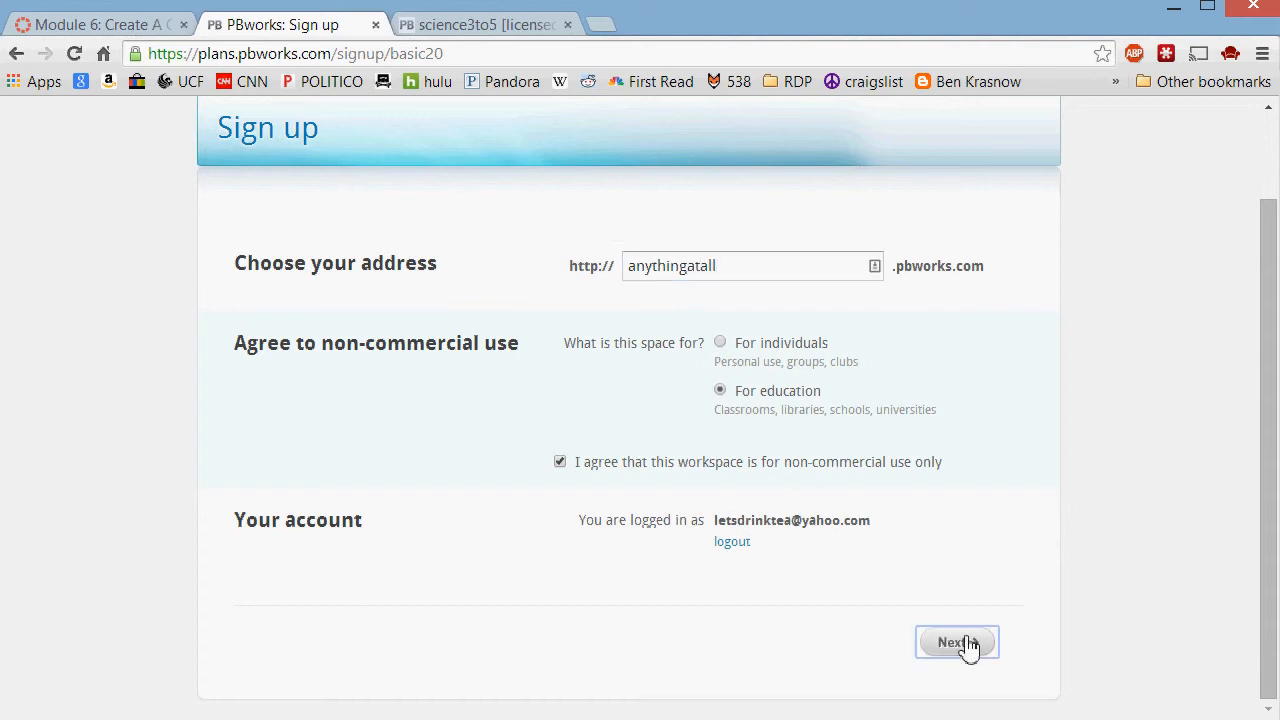
- Replace the workspace address with jvsfkvnskvj and submit the sign-up form
double_click(719, 267)
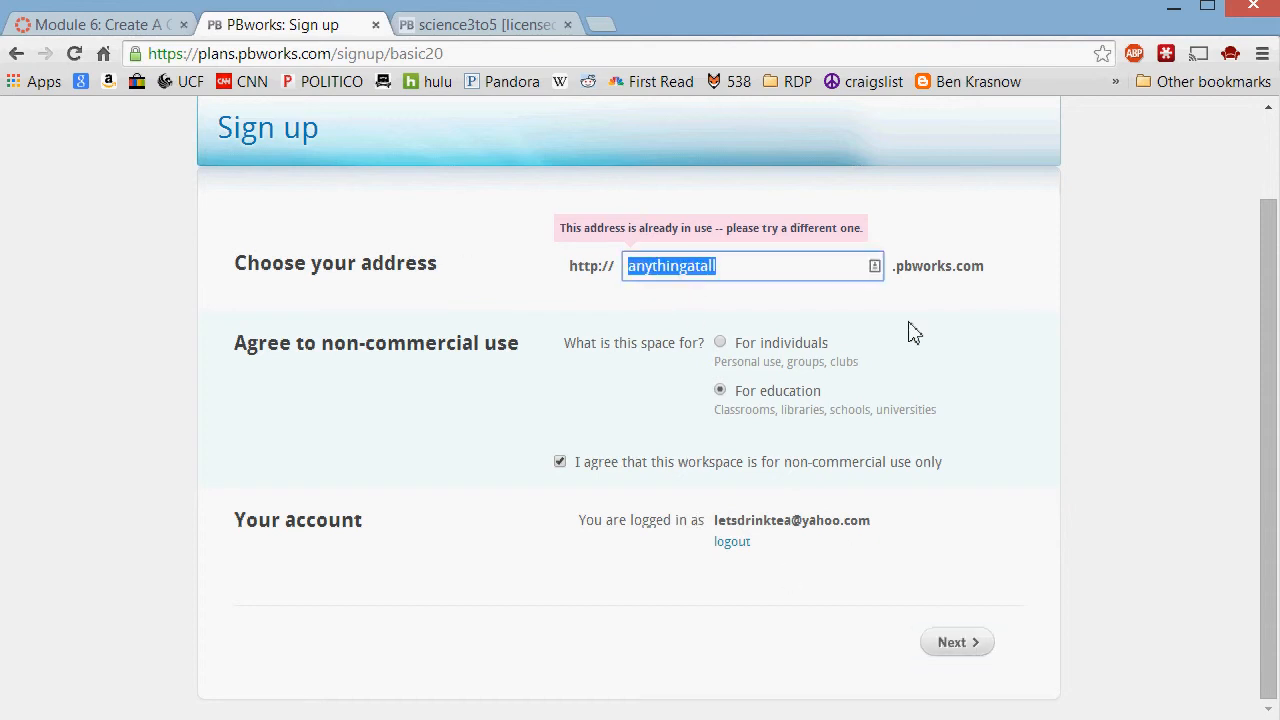
key(BackSpace)
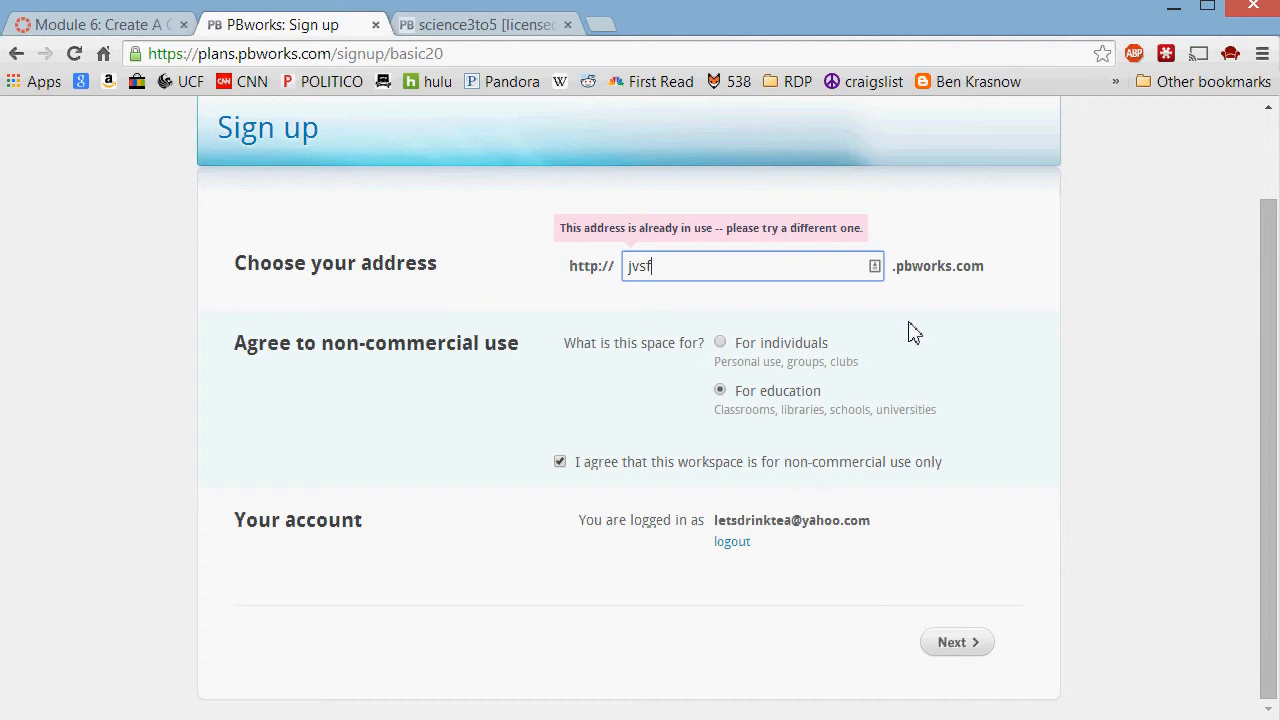
text(jvsfkvnskvj)
click(947, 642)
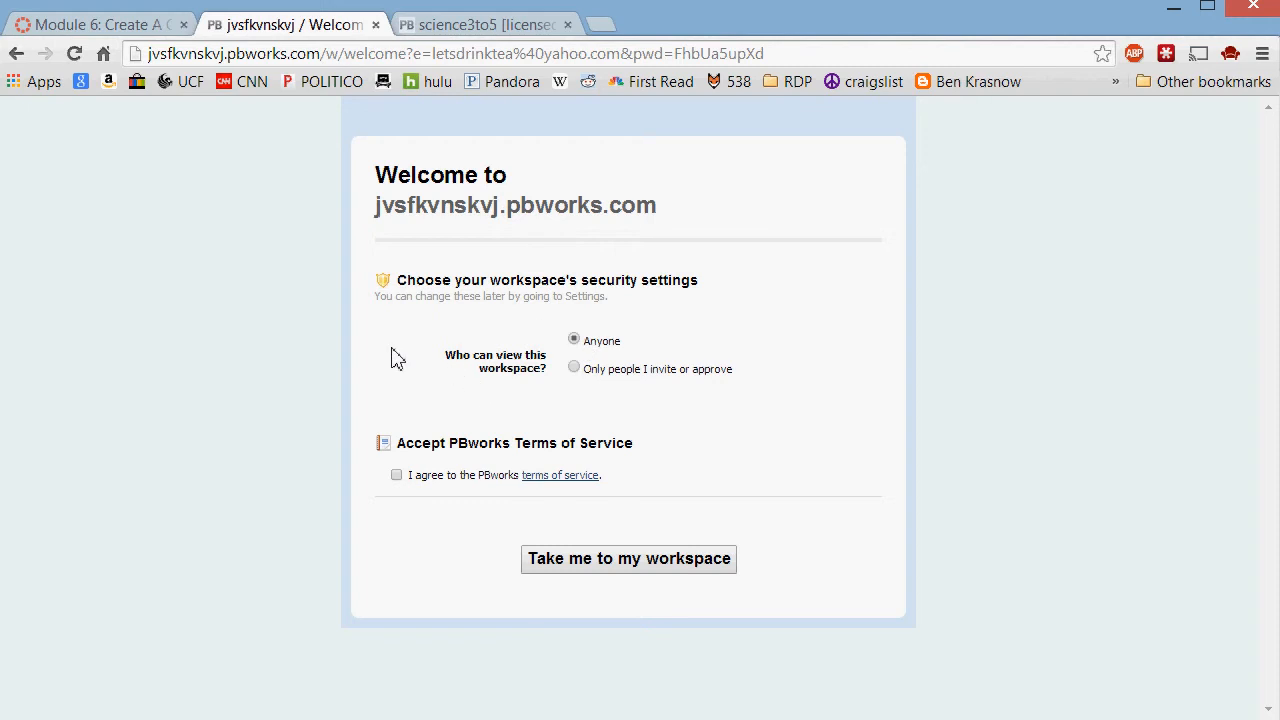
- Accept the PBworks terms of service to enter the new workspace, and open its list of pages and files
click(396, 477)
click(586, 557)
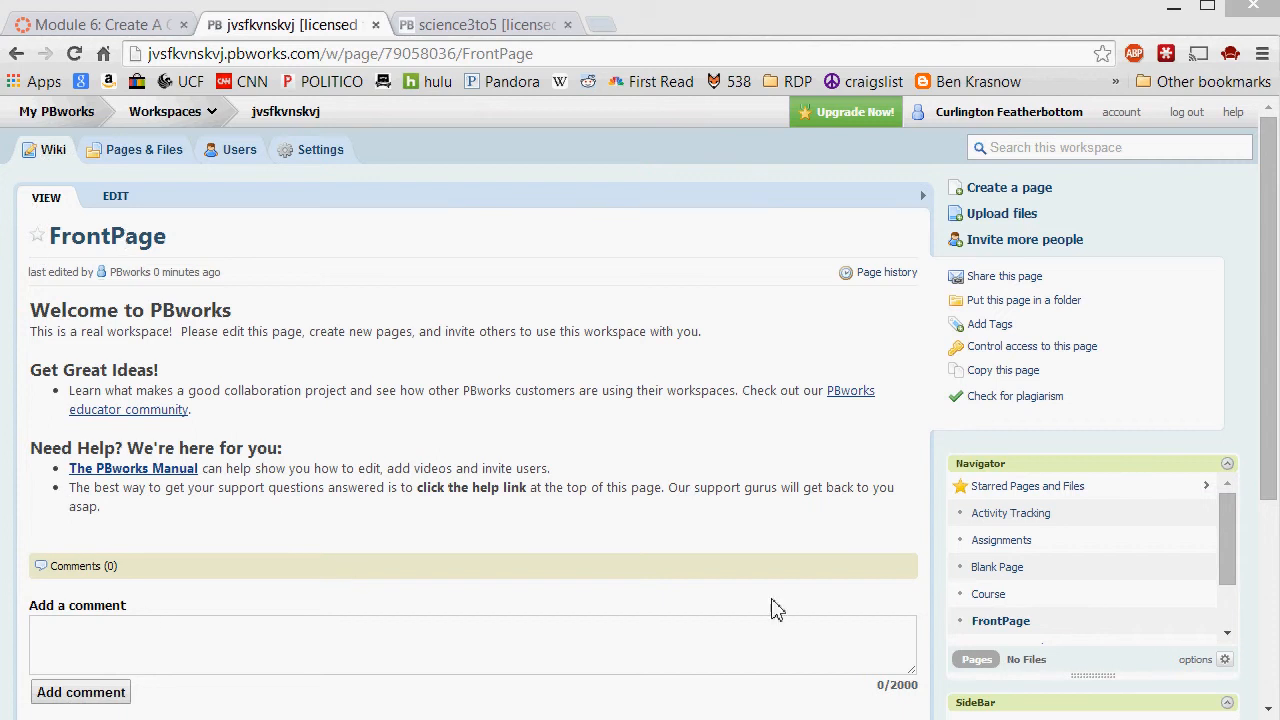
click(135, 157)
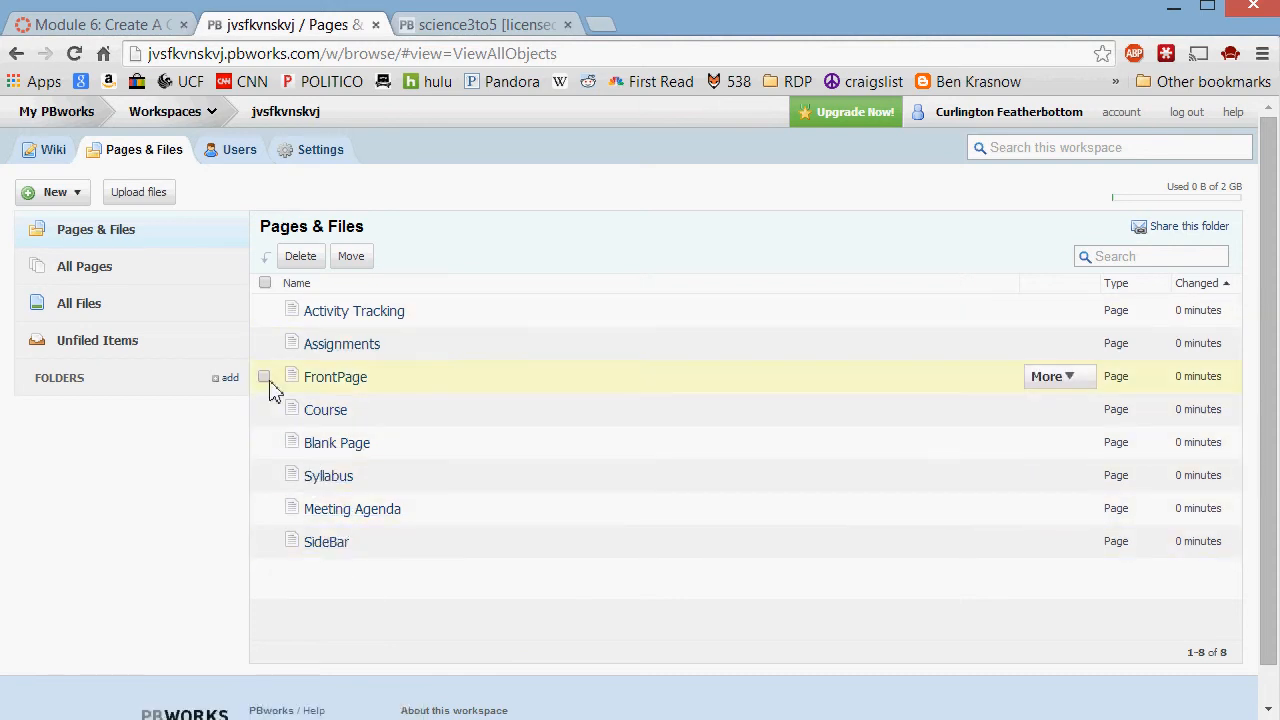
- Look over the new workspace's user and settings areas and its FrontPage content
click(238, 155)
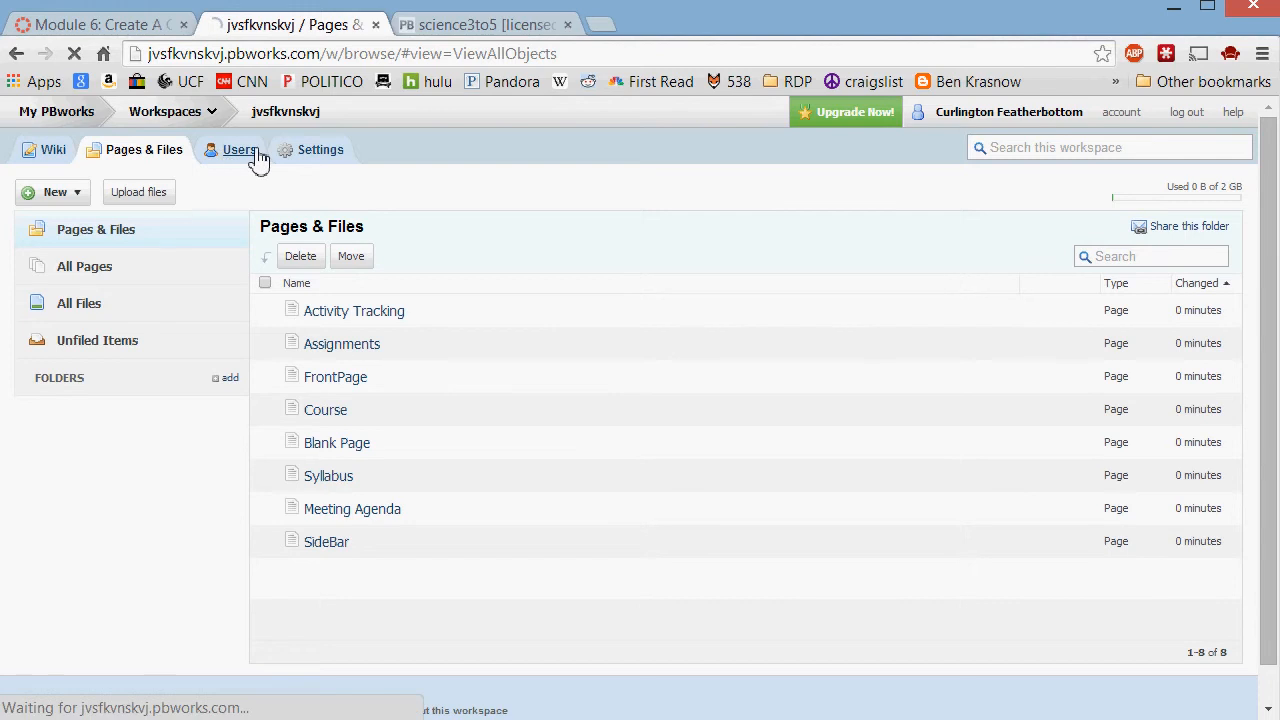
click(328, 155)
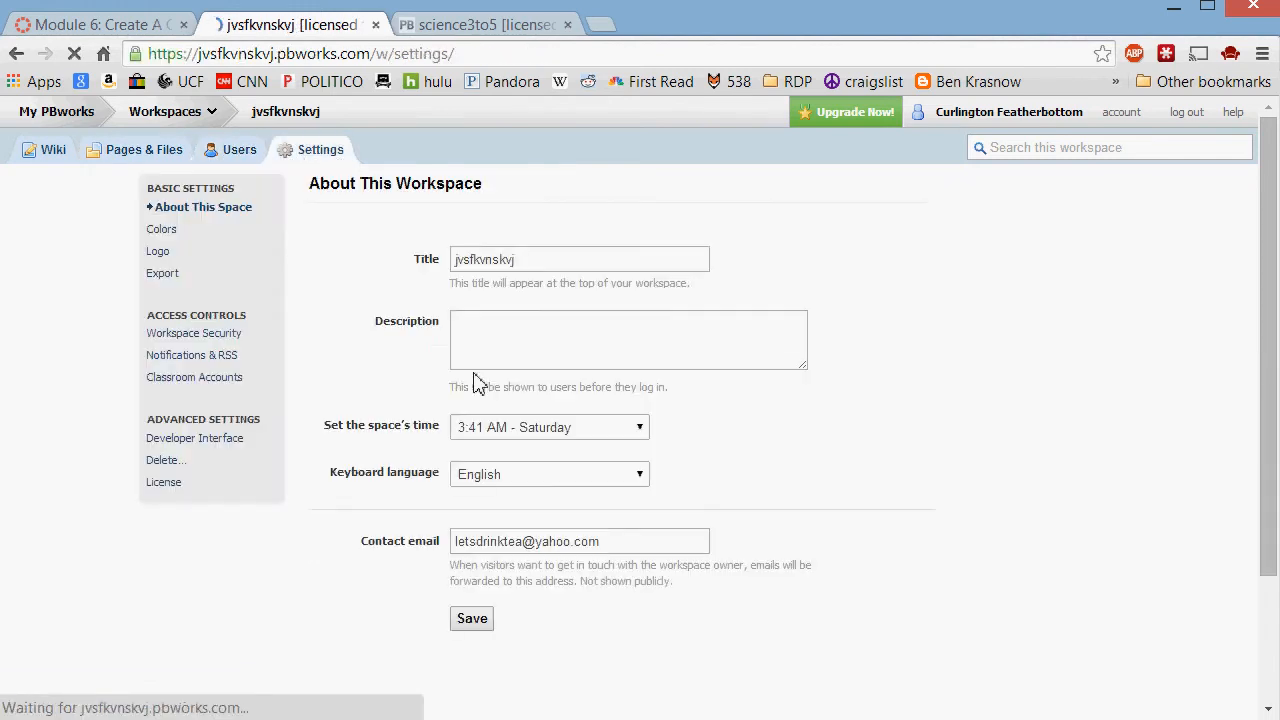
click(50, 152)
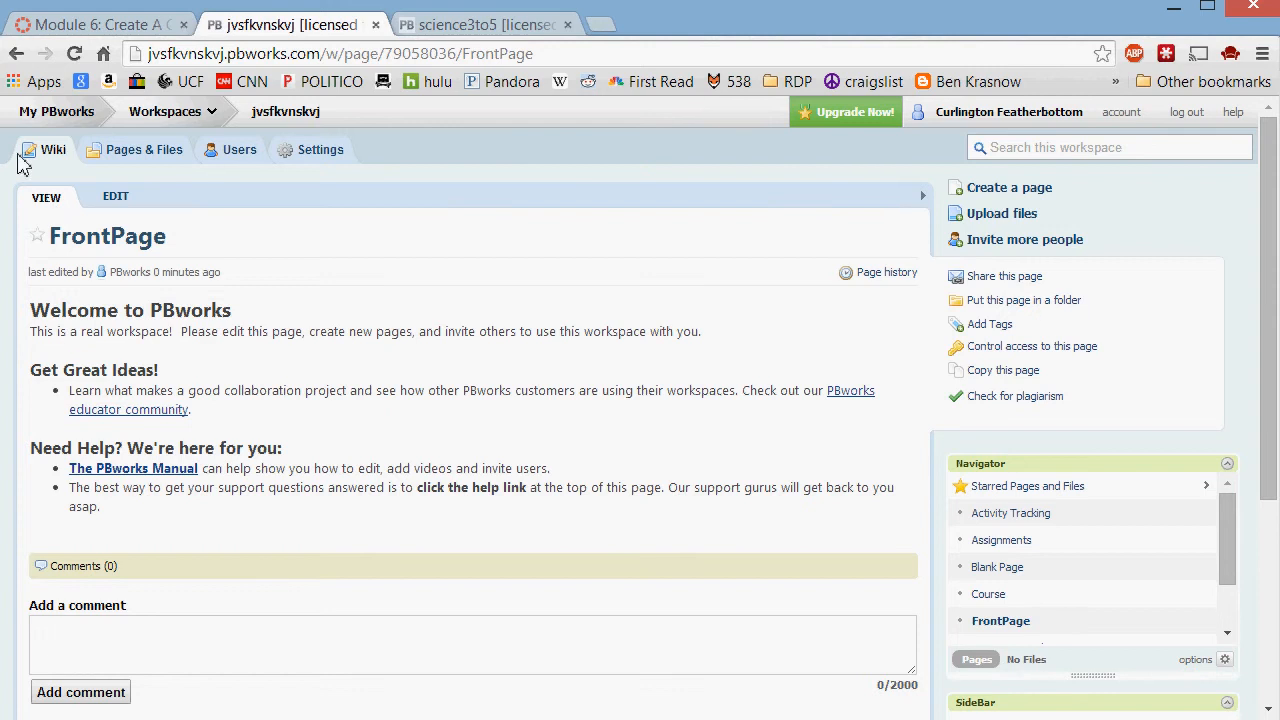
scroll(395, 437, down, 3)
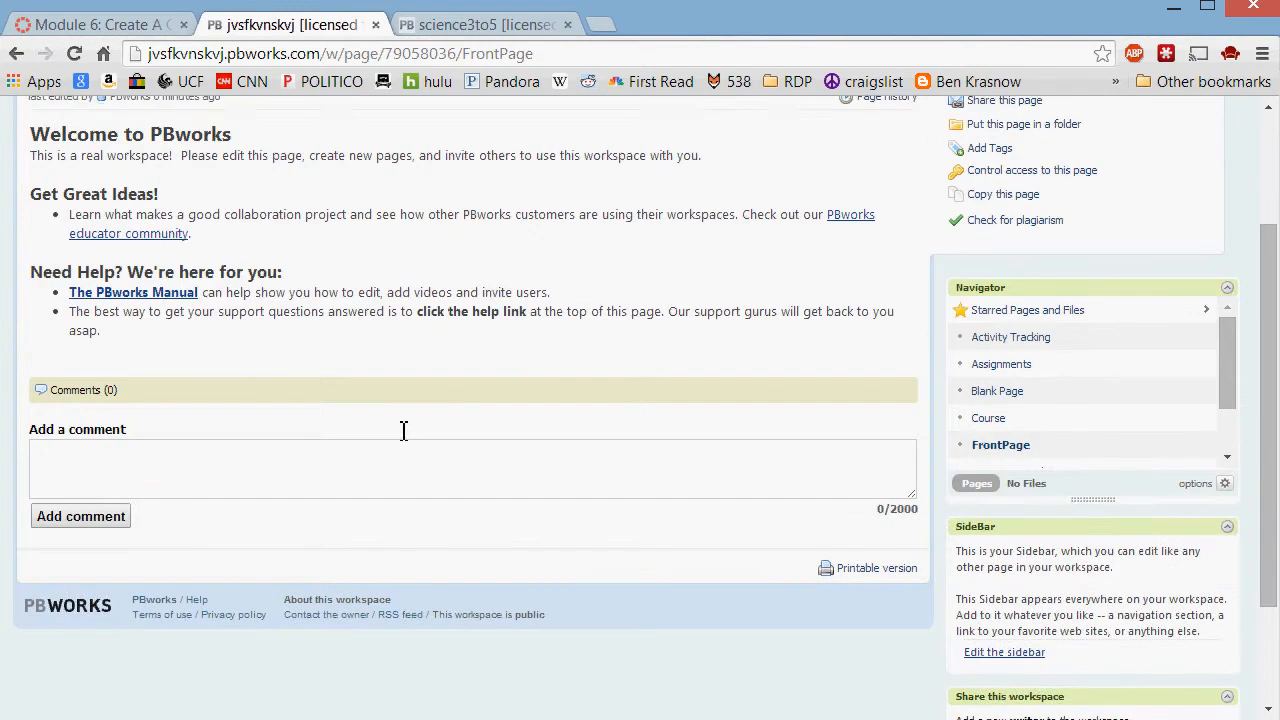
scroll(403, 431, up, 3)
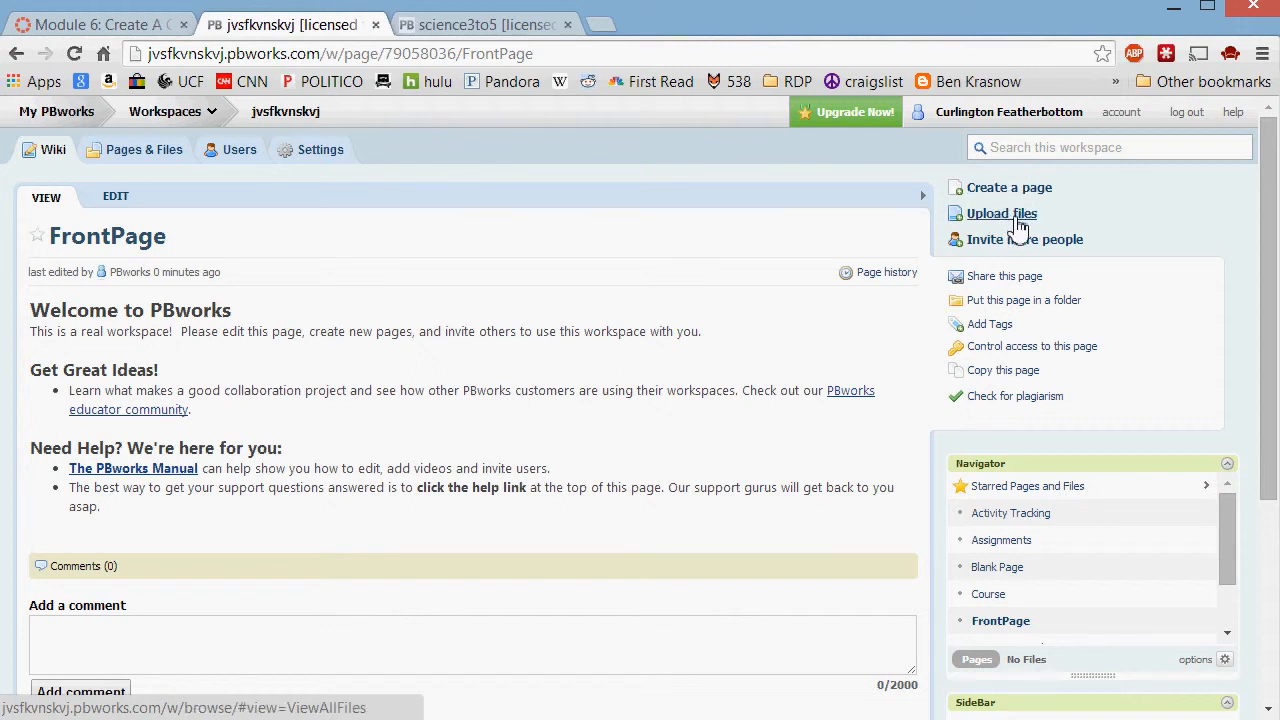
- Compare the Create a Classroom Wiki rubric with the science3to5 sample homepage and return to the new workspace's FrontPage
click(163, 28)
scroll(450, 485, down, 5)
scroll(455, 485, down, 10)
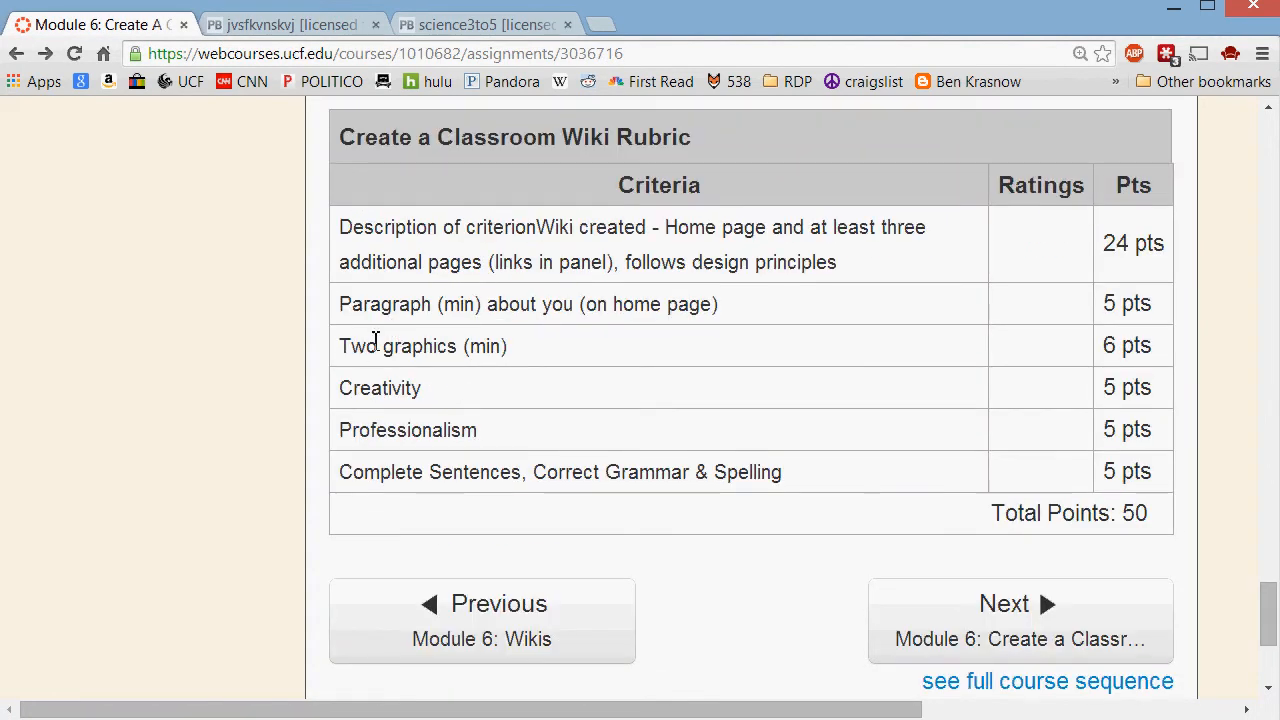
click(478, 26)
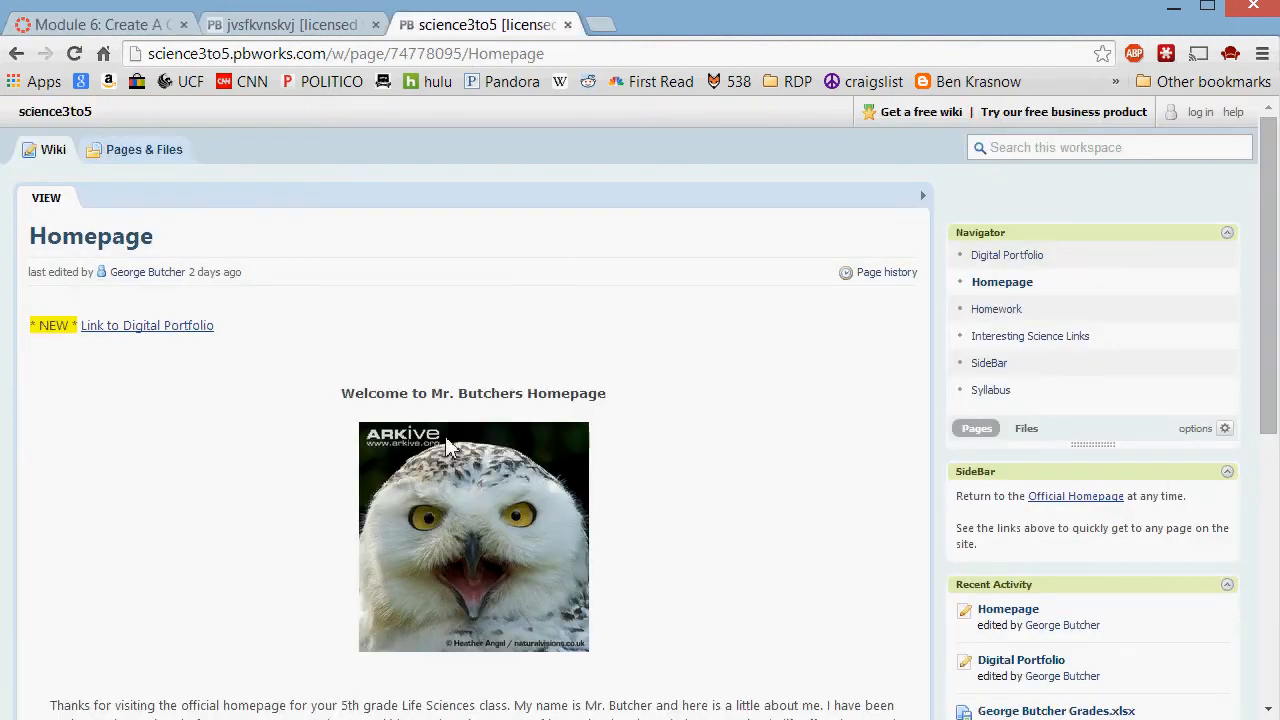
scroll(286, 391, down, 5)
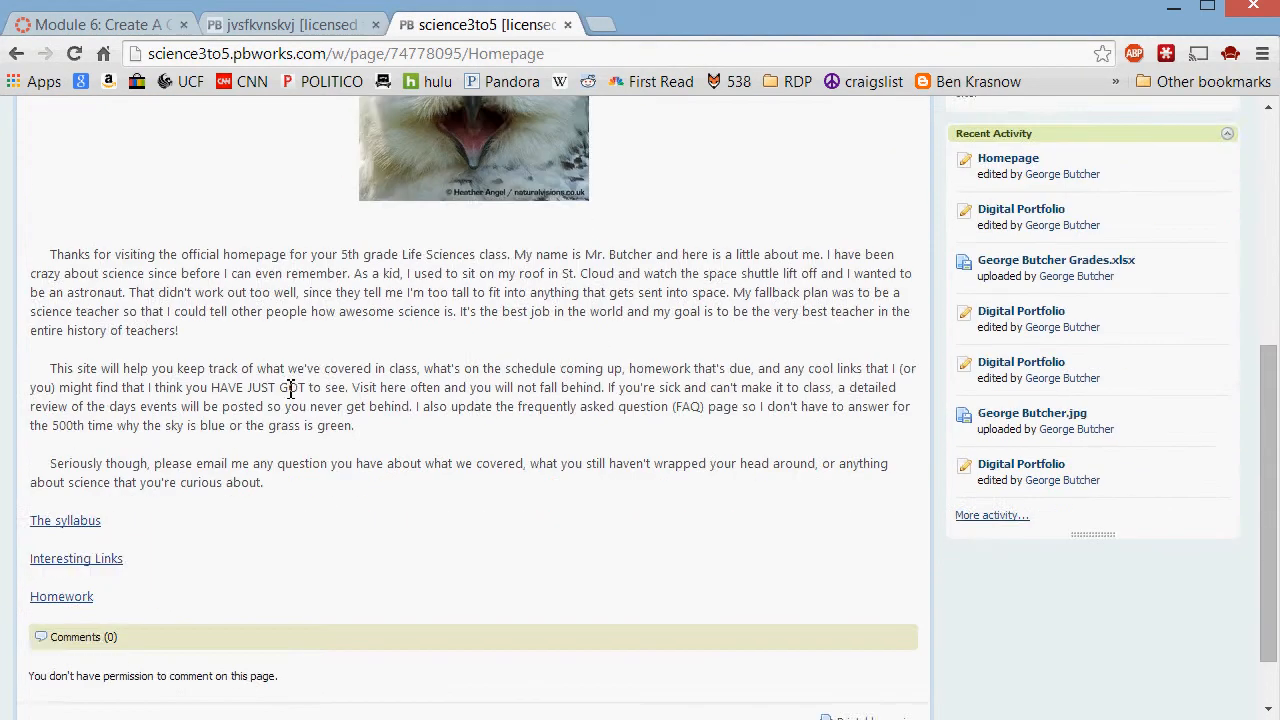
scroll(294, 391, up, 1)
scroll(568, 355, up, 3)
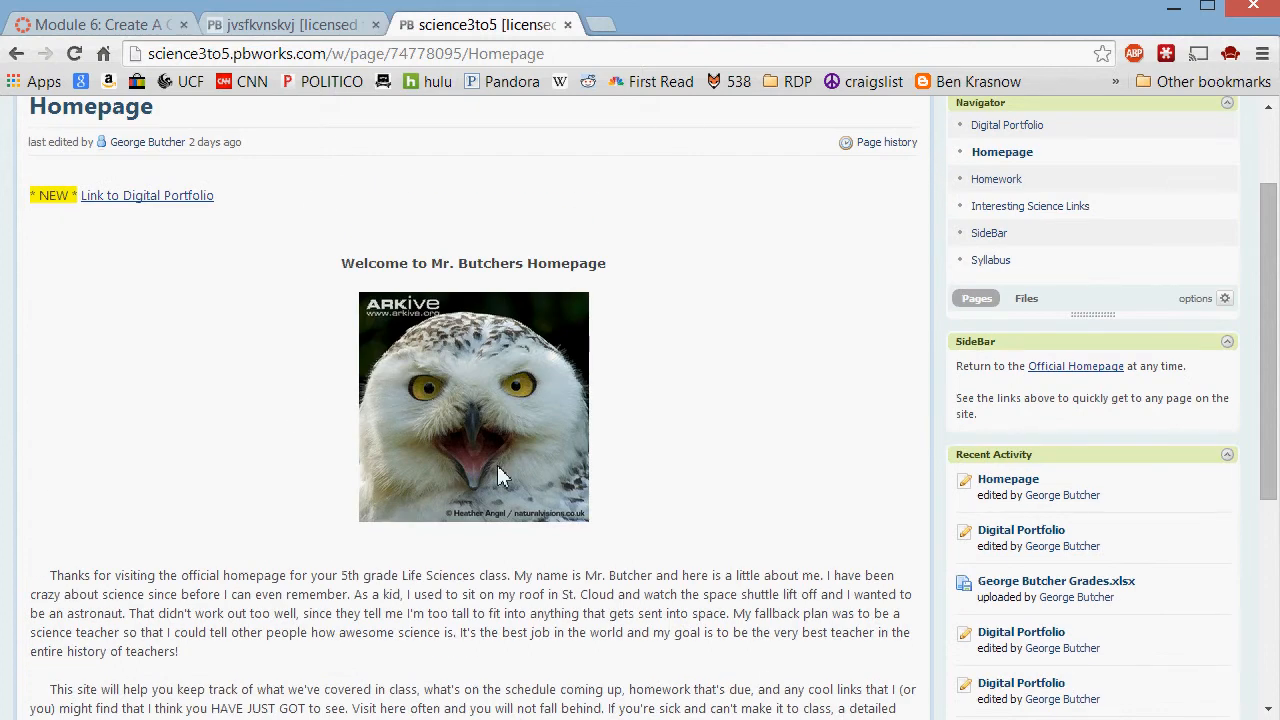
click(115, 25)
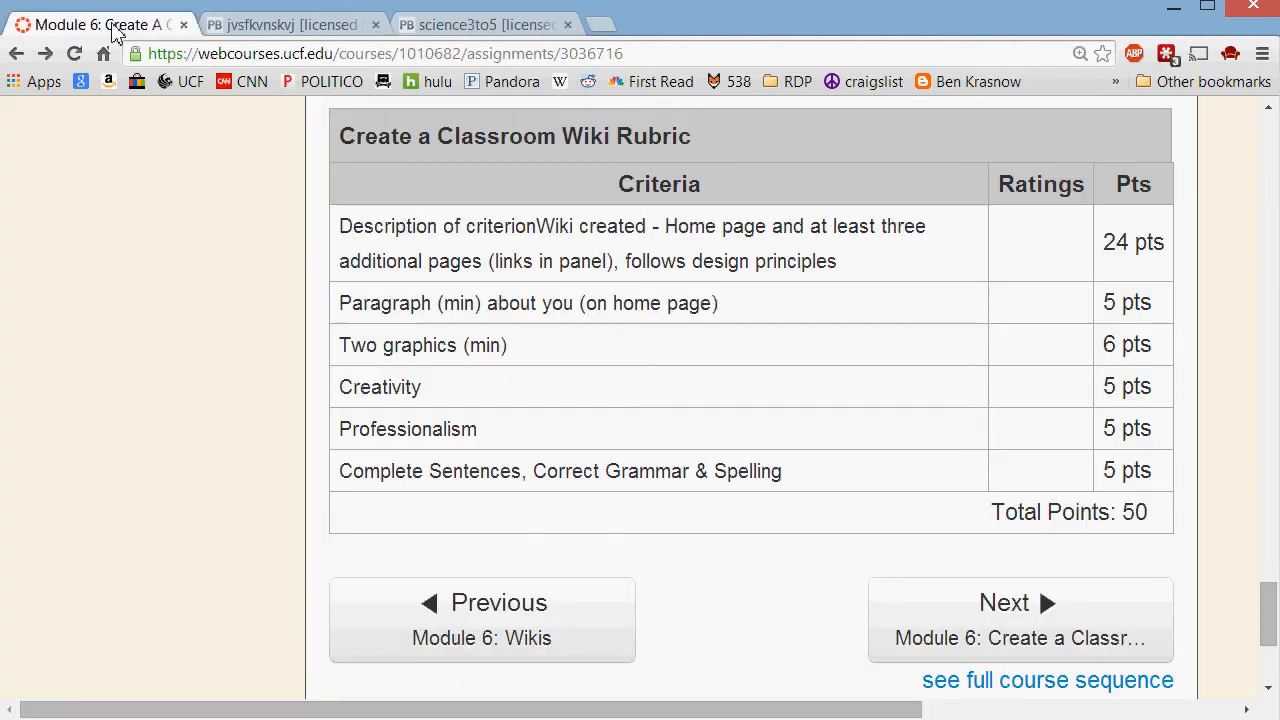
click(295, 30)
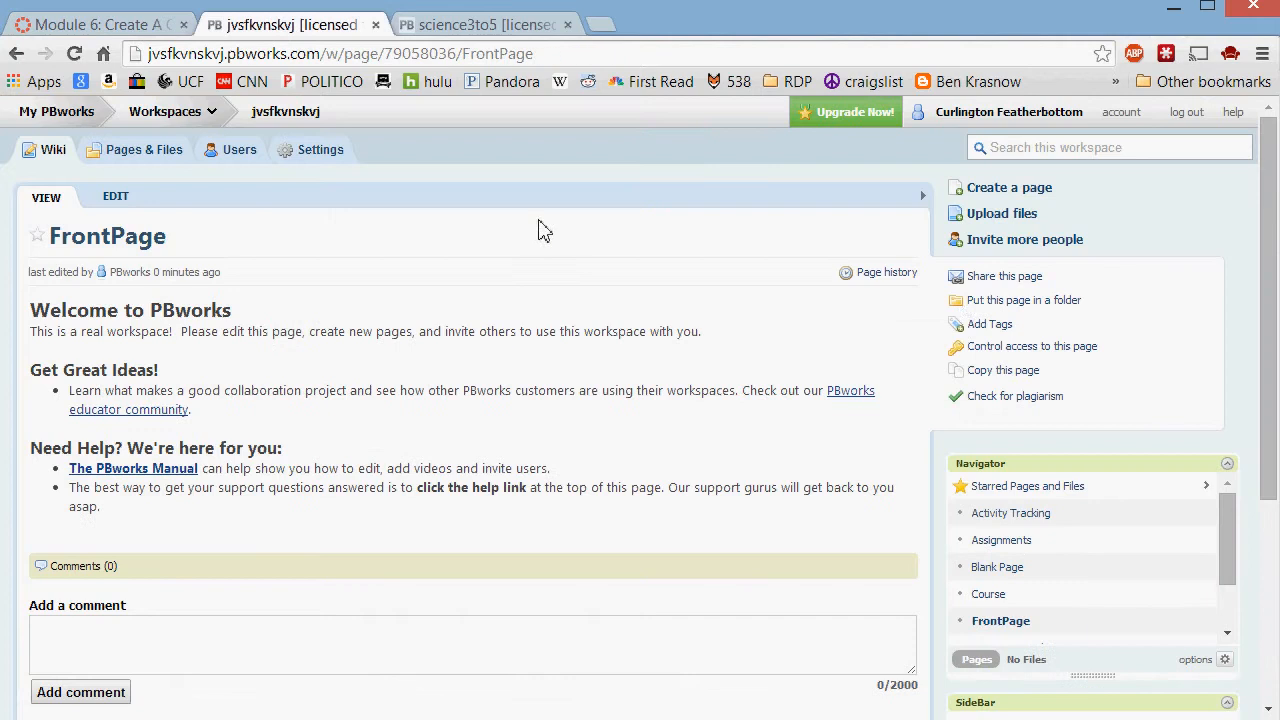
- Examine the FrontPage's page tools and the full list of pages in the Navigator
click(1005, 214)
click(904, 551)
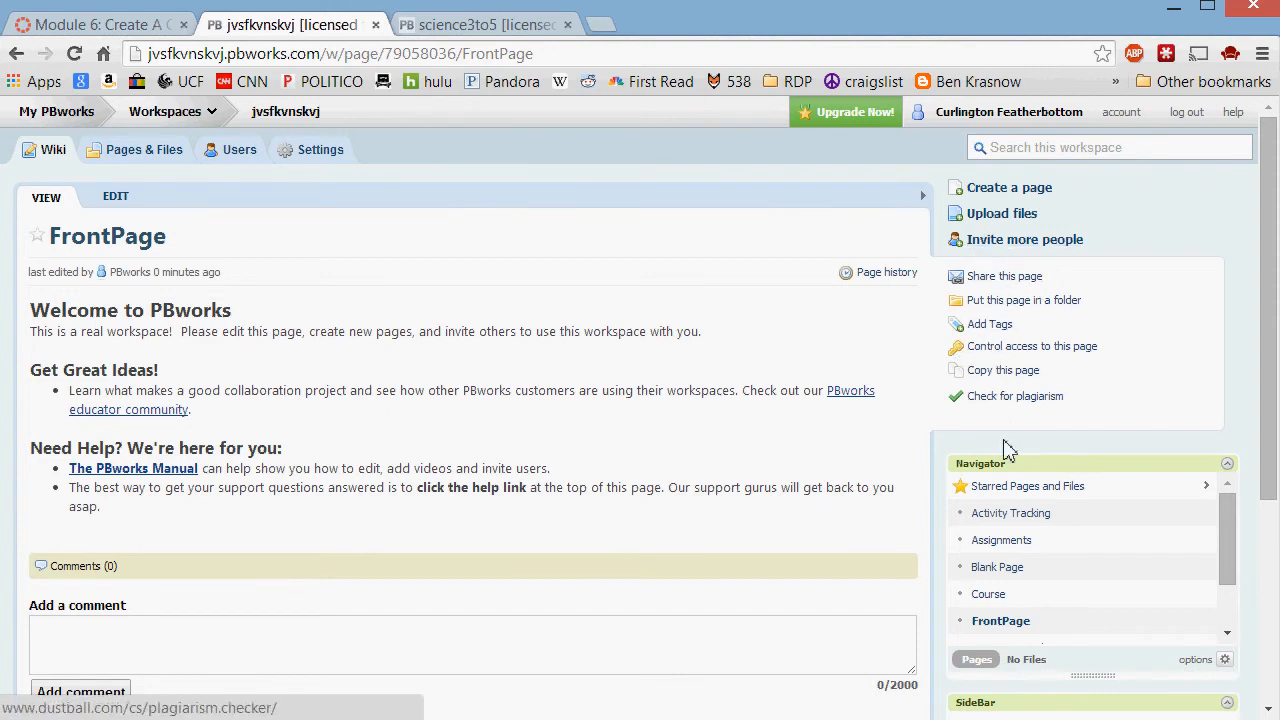
scroll(800, 420, down, 2)
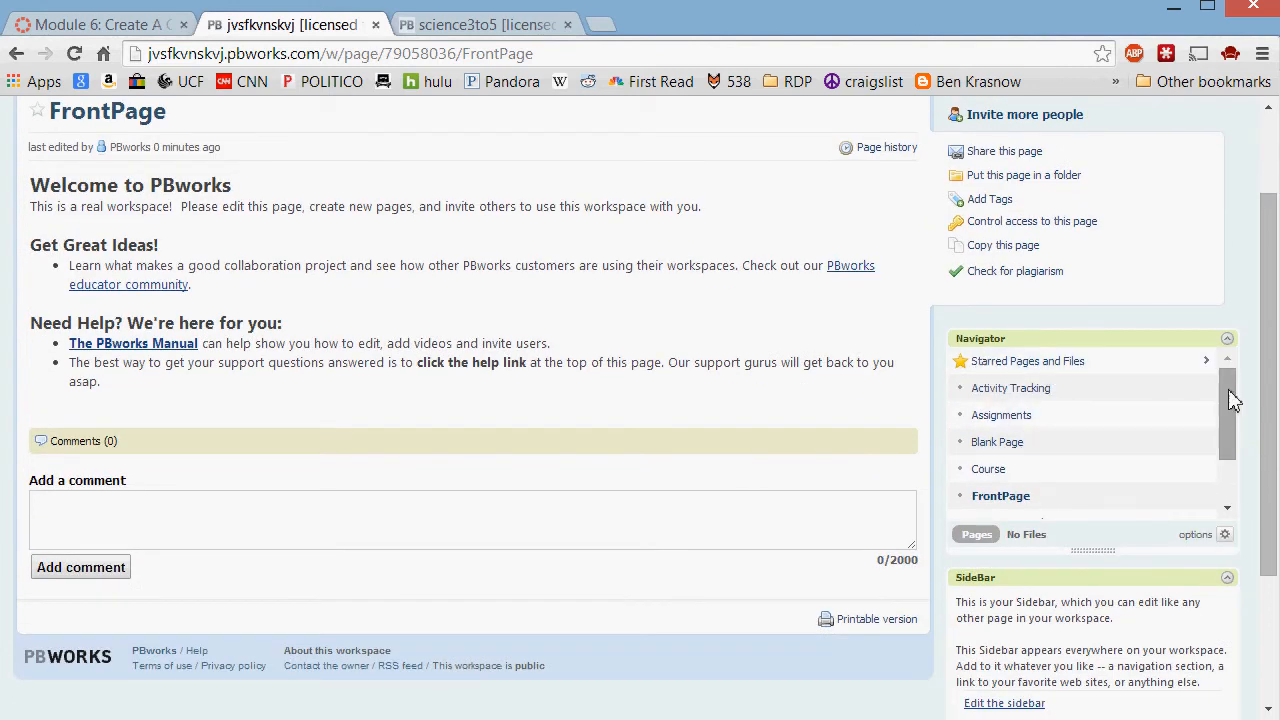
drag(1229, 400, 1237, 485)
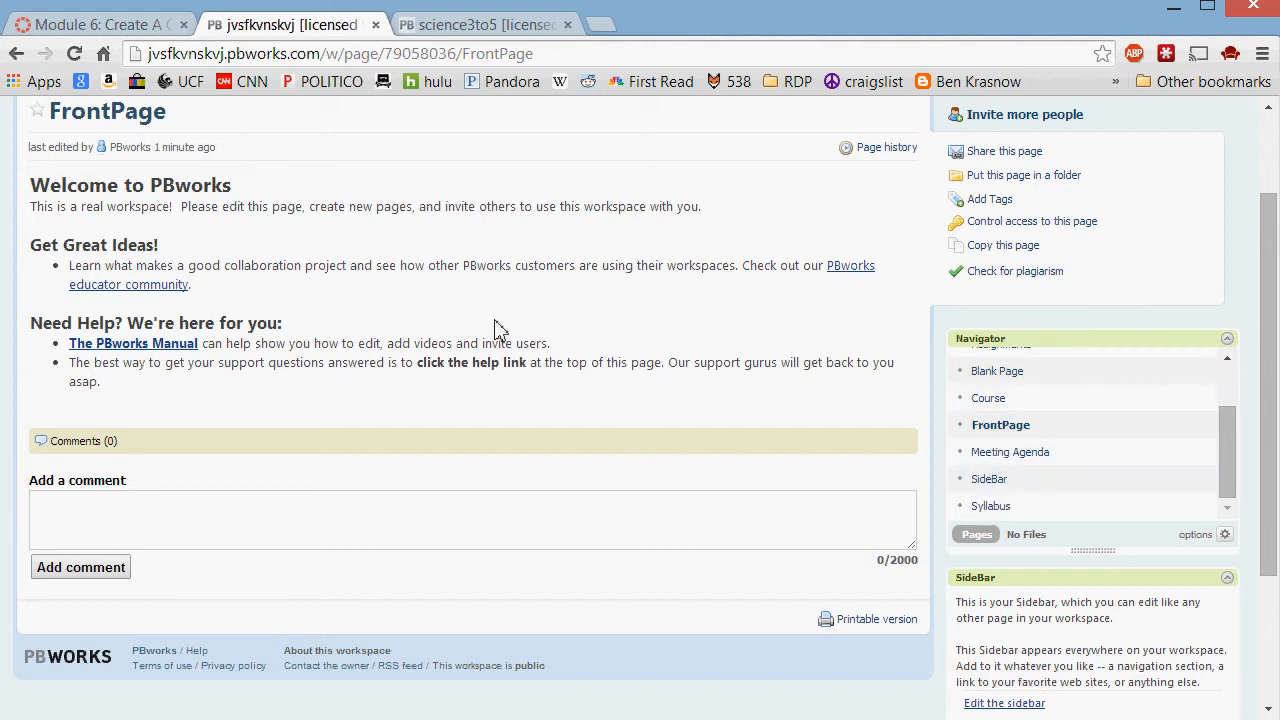
drag(1231, 423, 1231, 360)
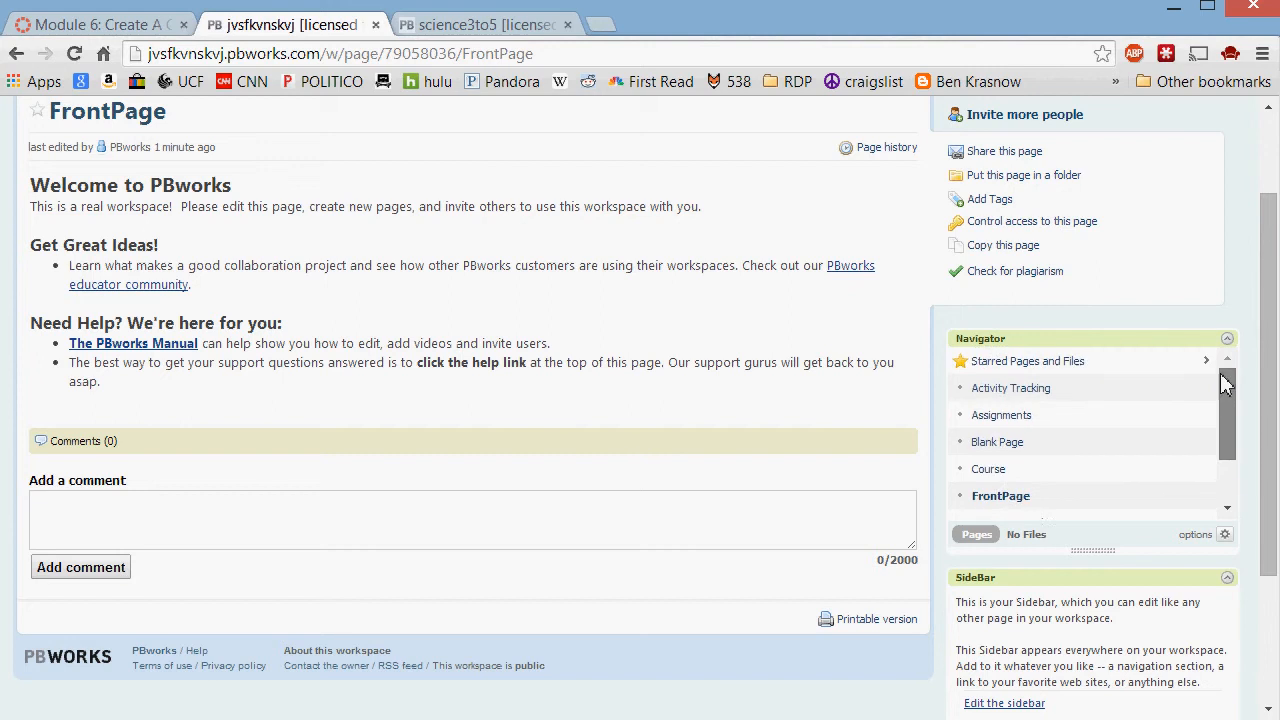
- Collapse the Share this workspace and Recent Activity sections beside the FrontPage
scroll(1010, 532, down, 1)
scroll(1010, 532, down, 3)
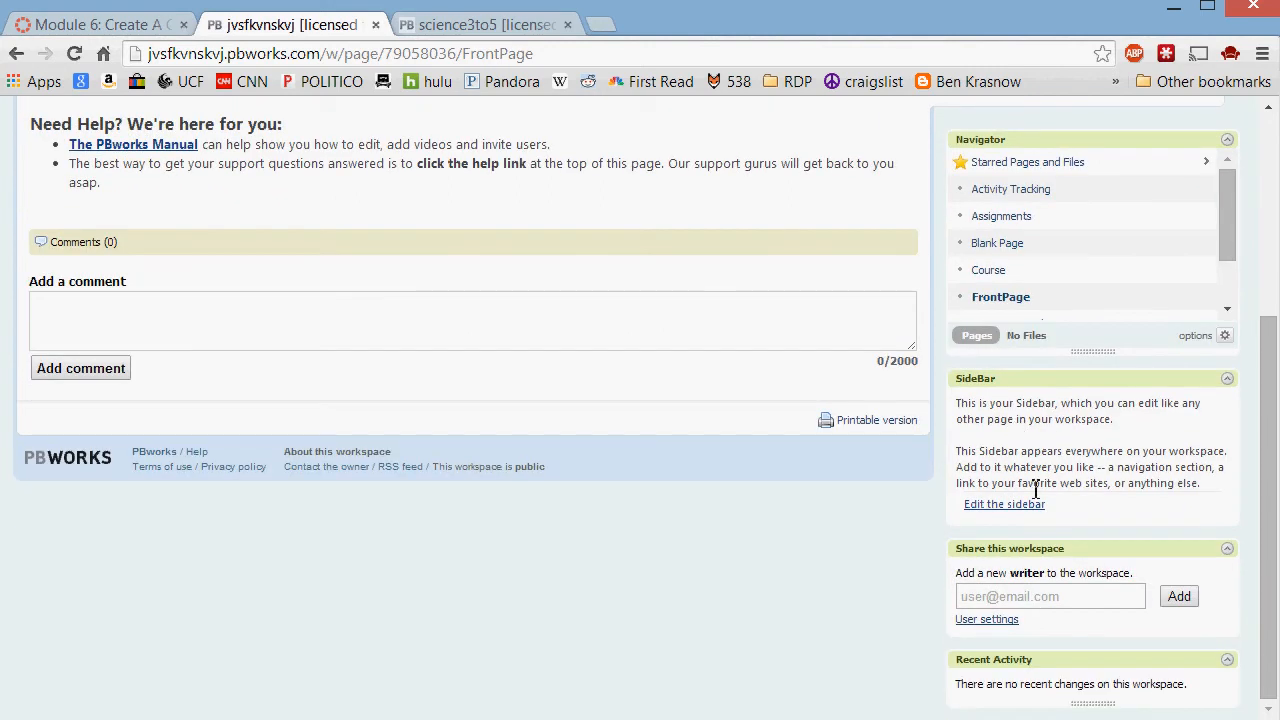
click(1227, 549)
click(1228, 660)
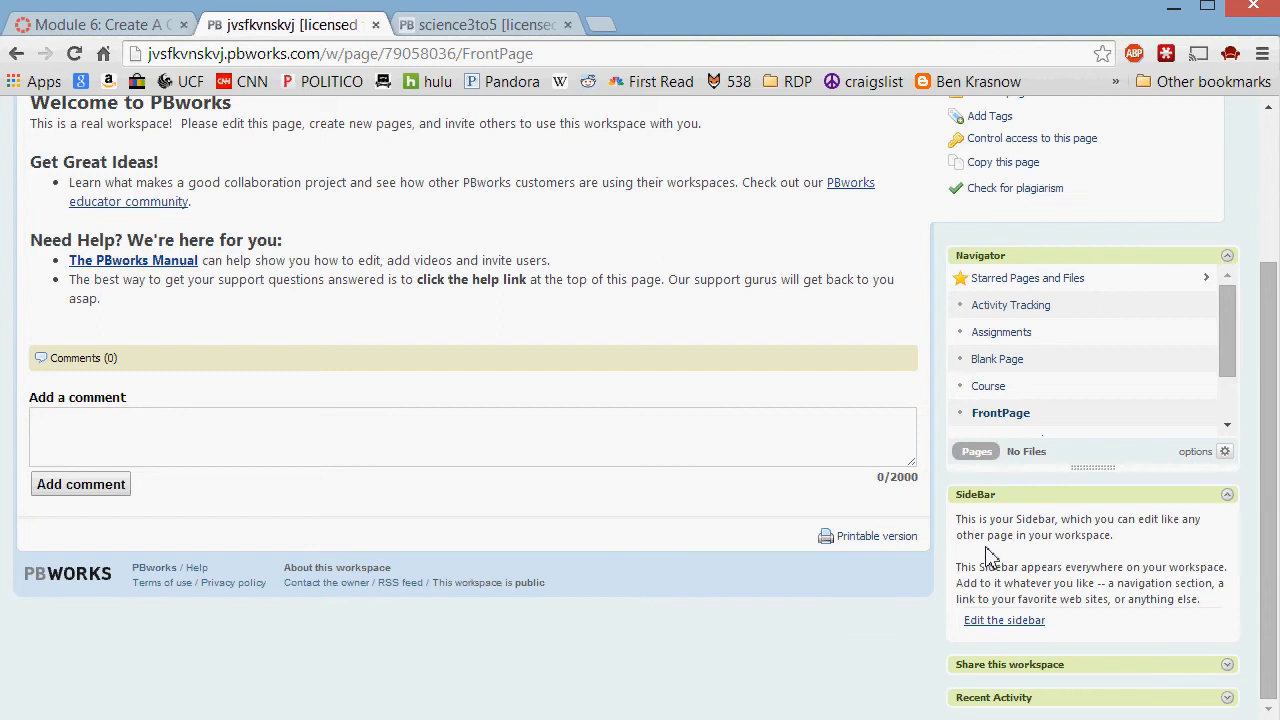
- Open FrontPage for editing and replace all its default text with a heading that names the teacher's page, followed by a new line
scroll(645, 437, up, 3)
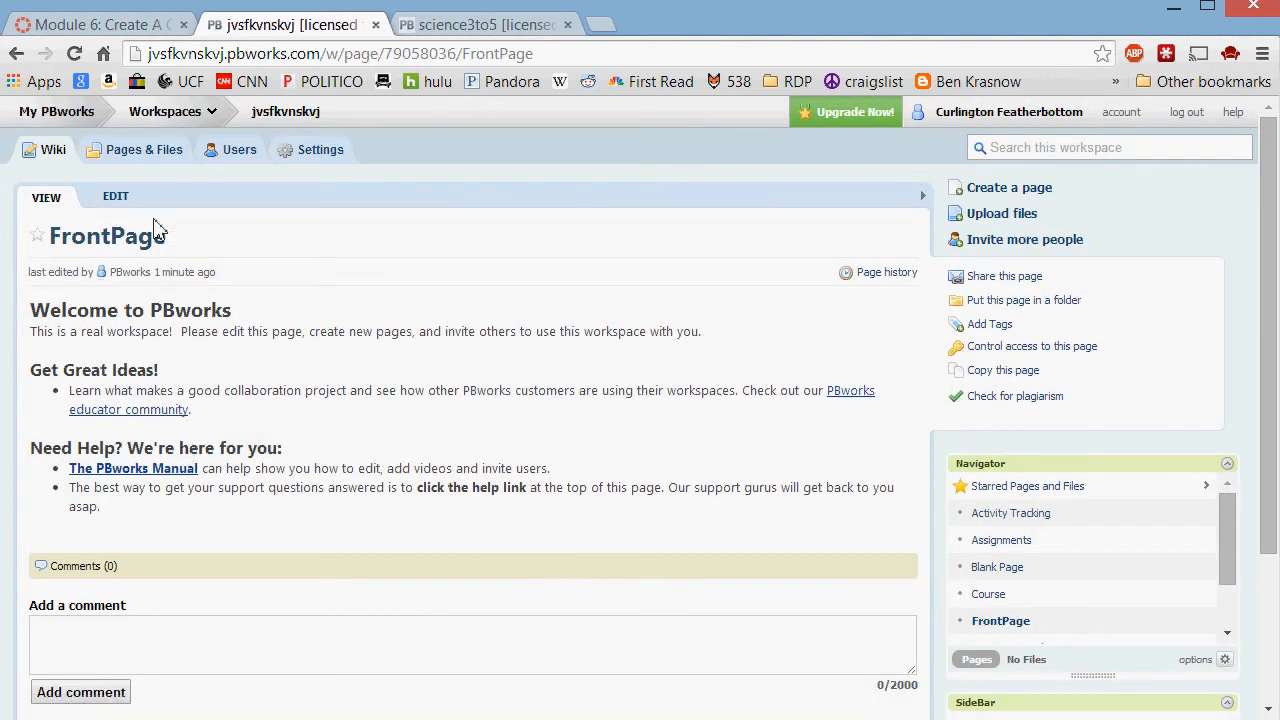
click(116, 199)
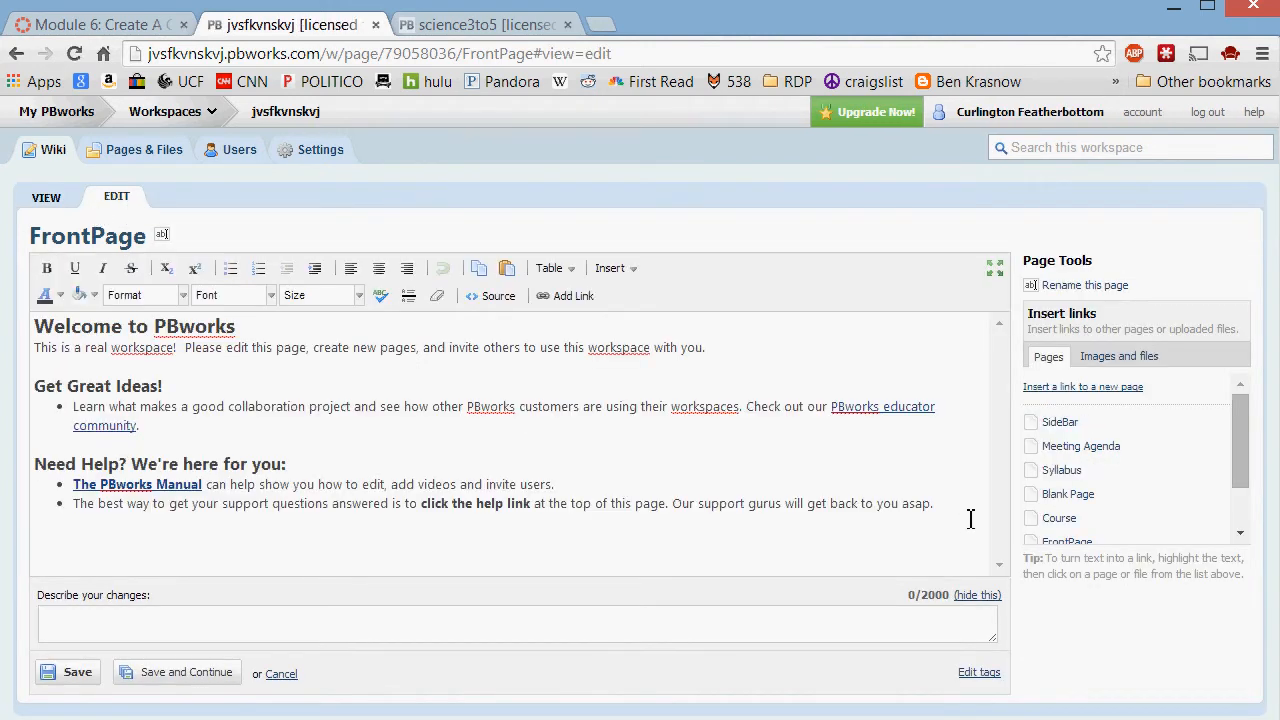
drag(970, 518, 45, 300)
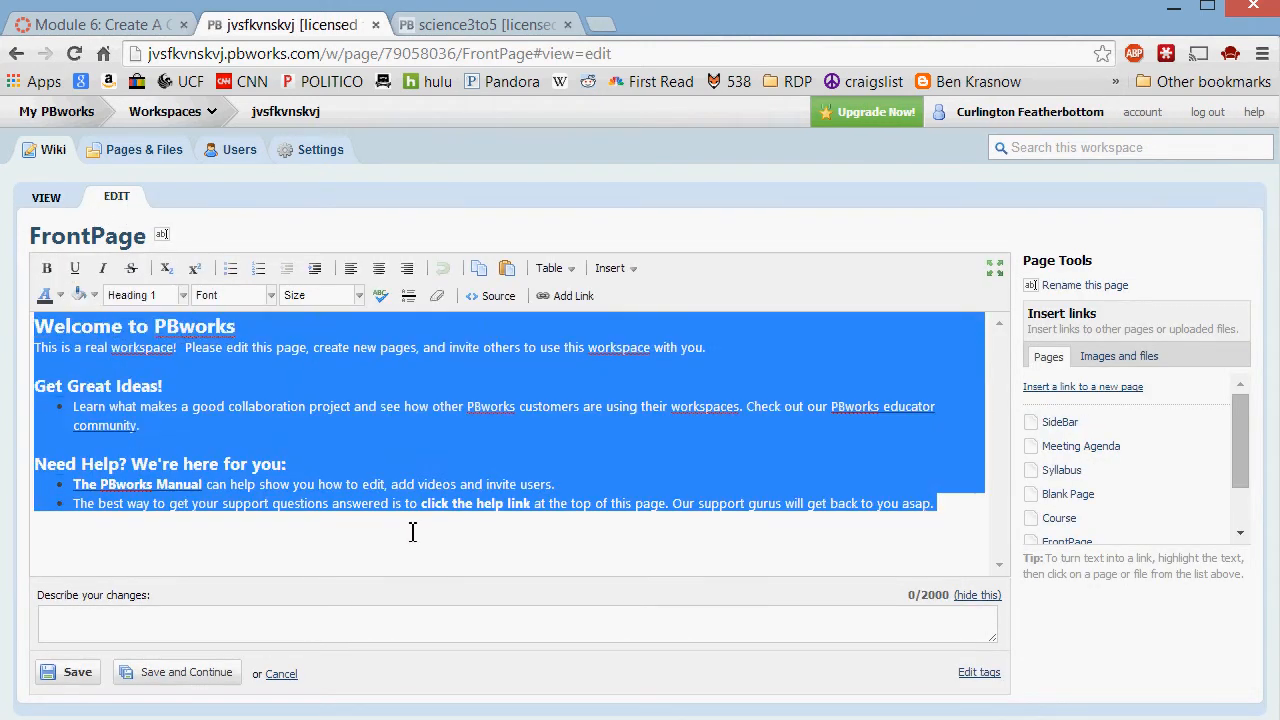
text(Mr. Featherbottoms page)
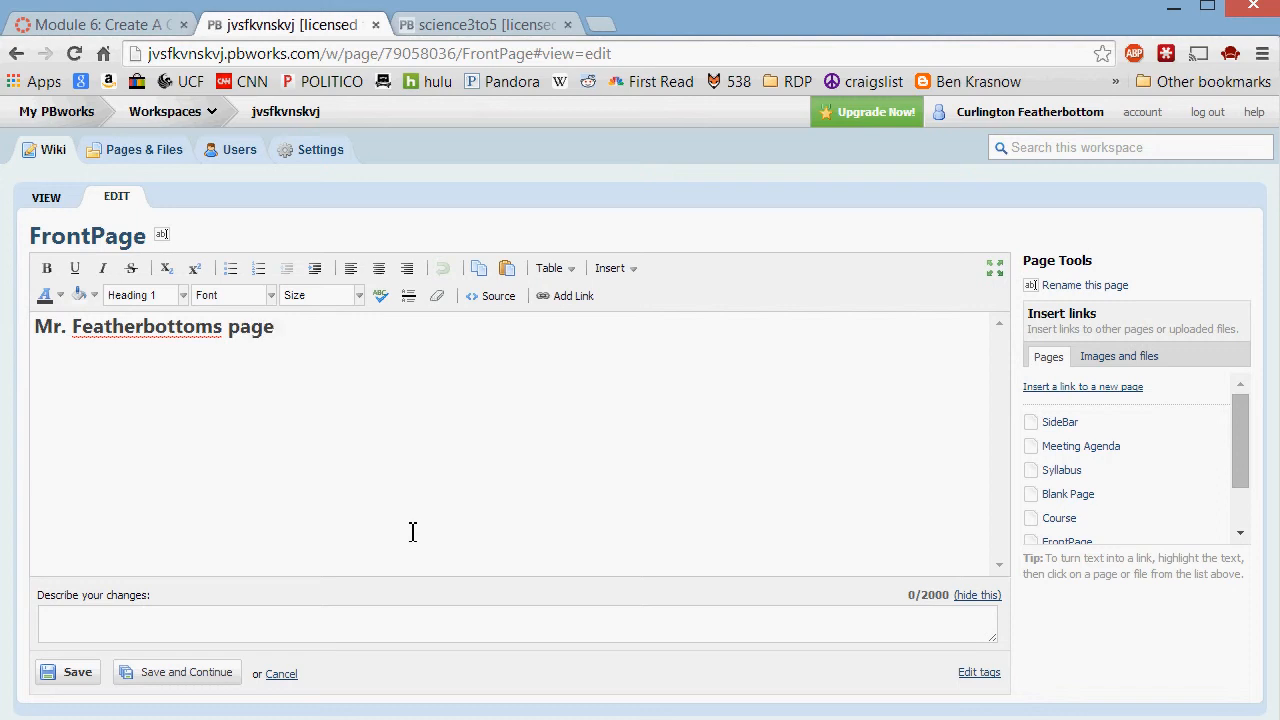
key(Return)
- Try underline and italic formatting on the FrontPage heading
drag(306, 336, 20, 310)
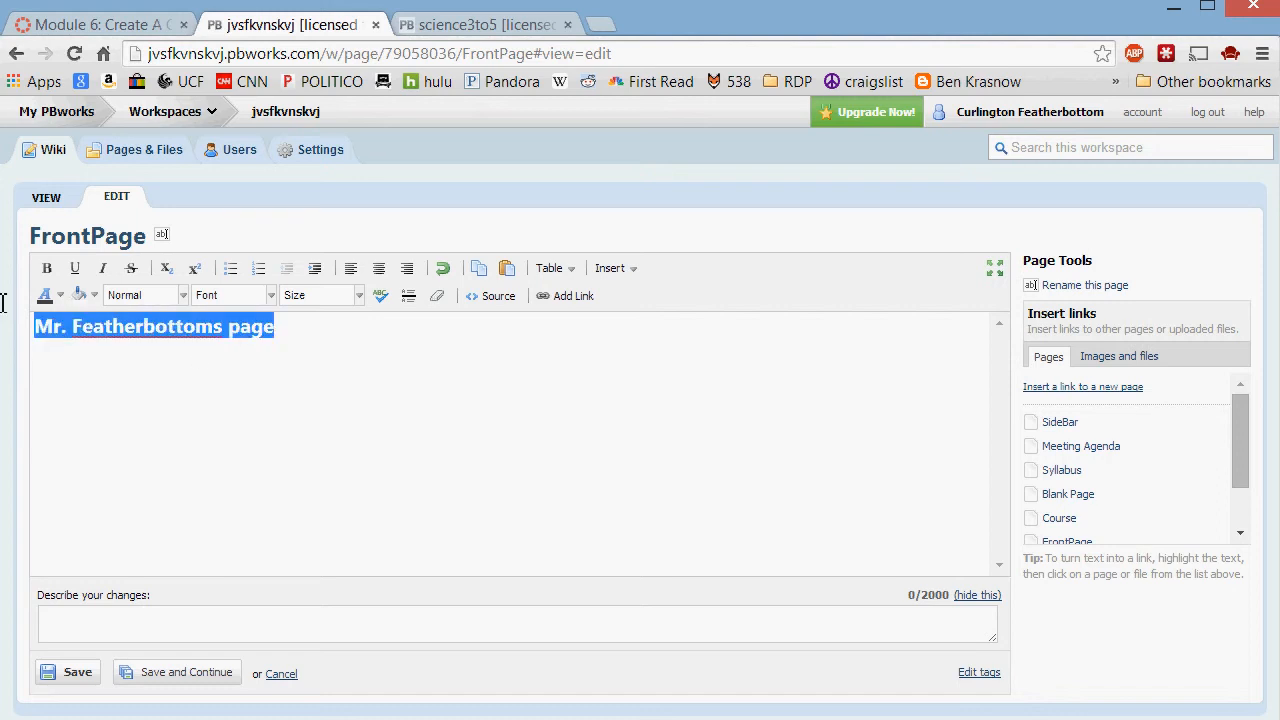
click(74, 268)
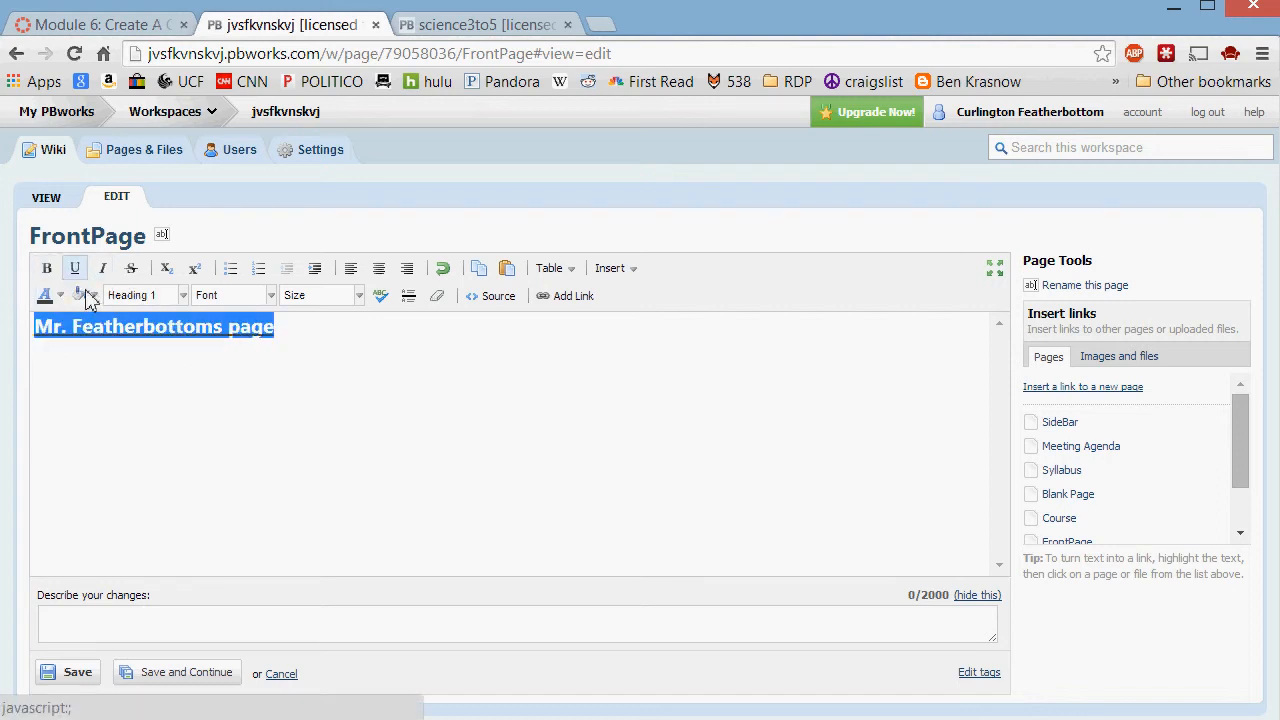
click(103, 270)
click(103, 270)
click(74, 268)
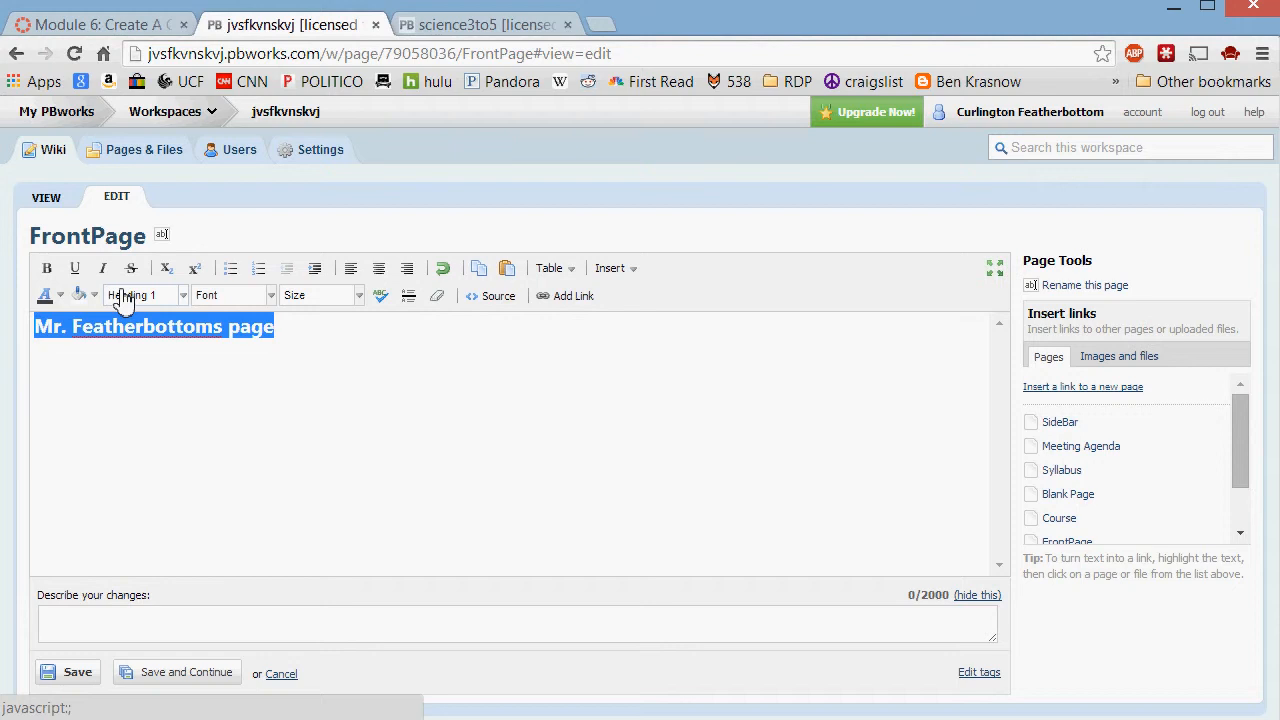
- Try the Arial font on the heading and set it to Georgia instead
click(270, 296)
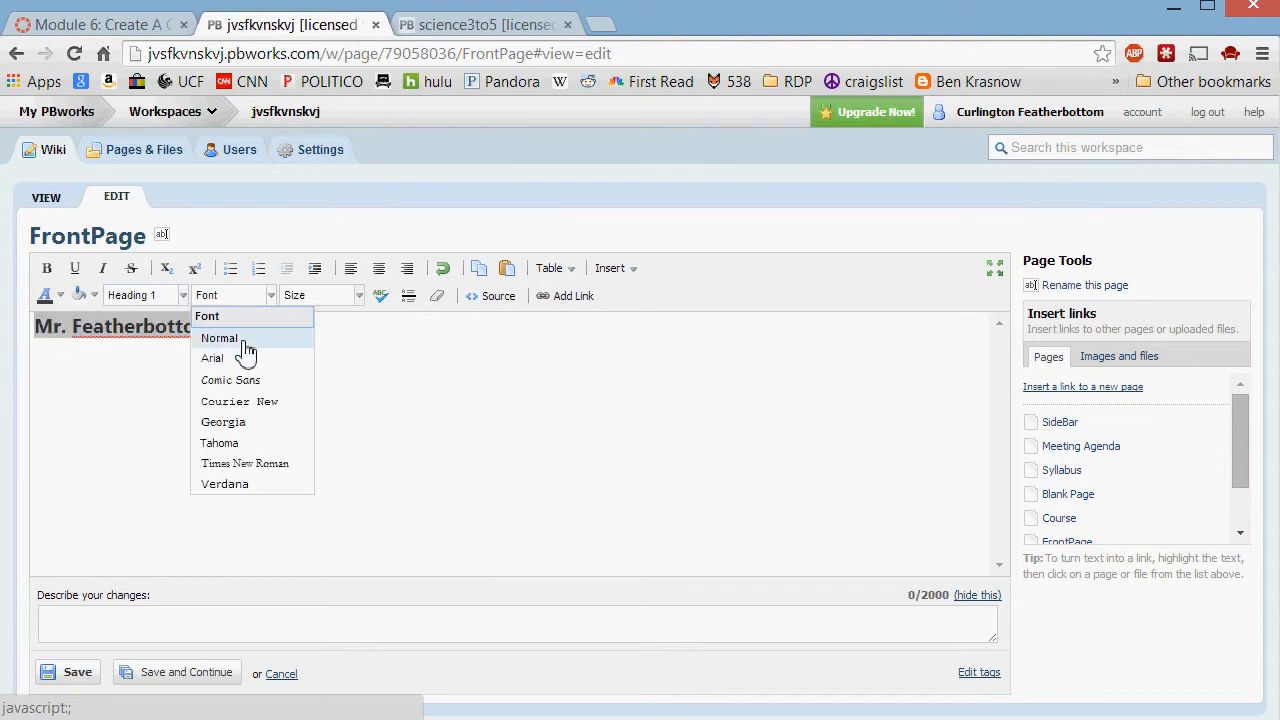
click(228, 360)
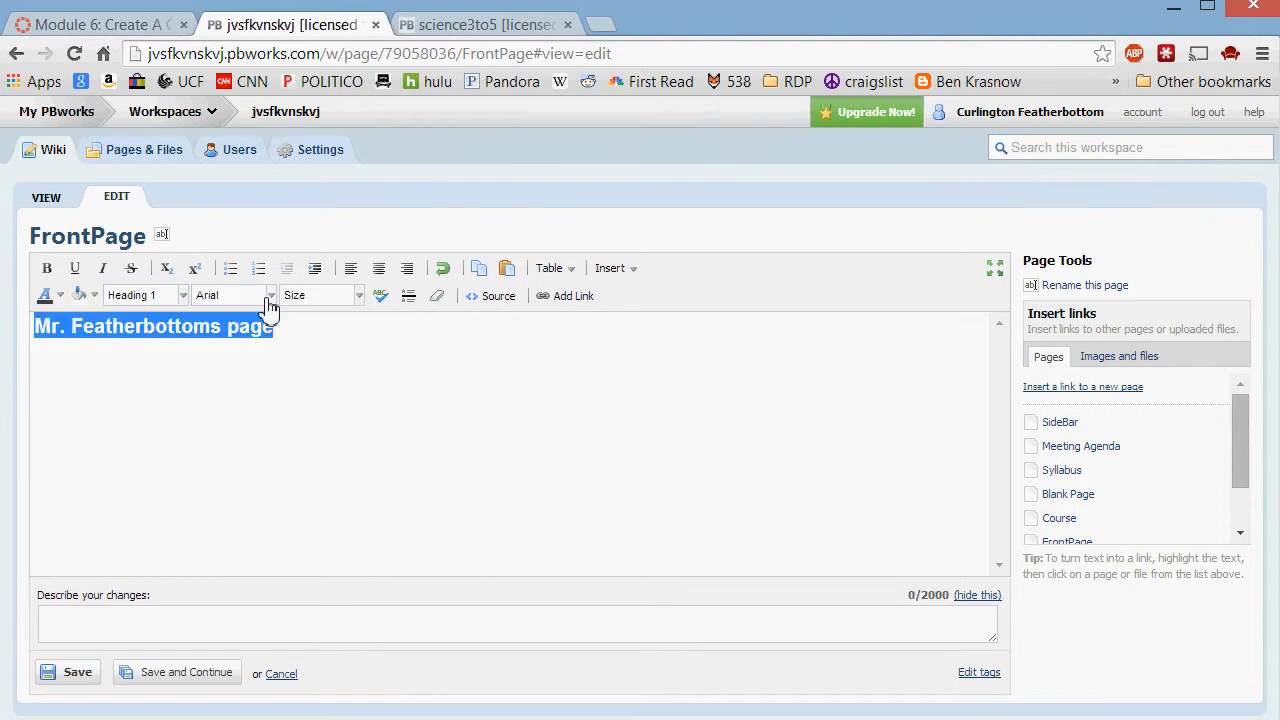
click(270, 296)
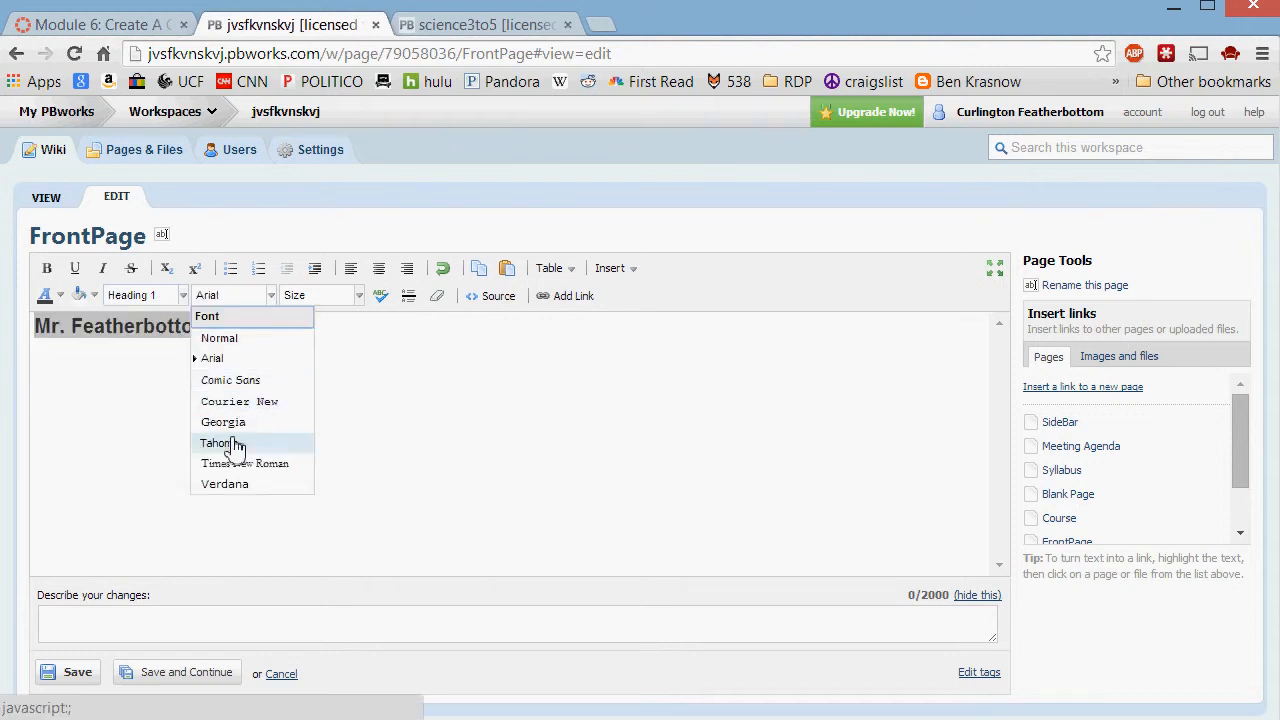
click(224, 422)
click(255, 296)
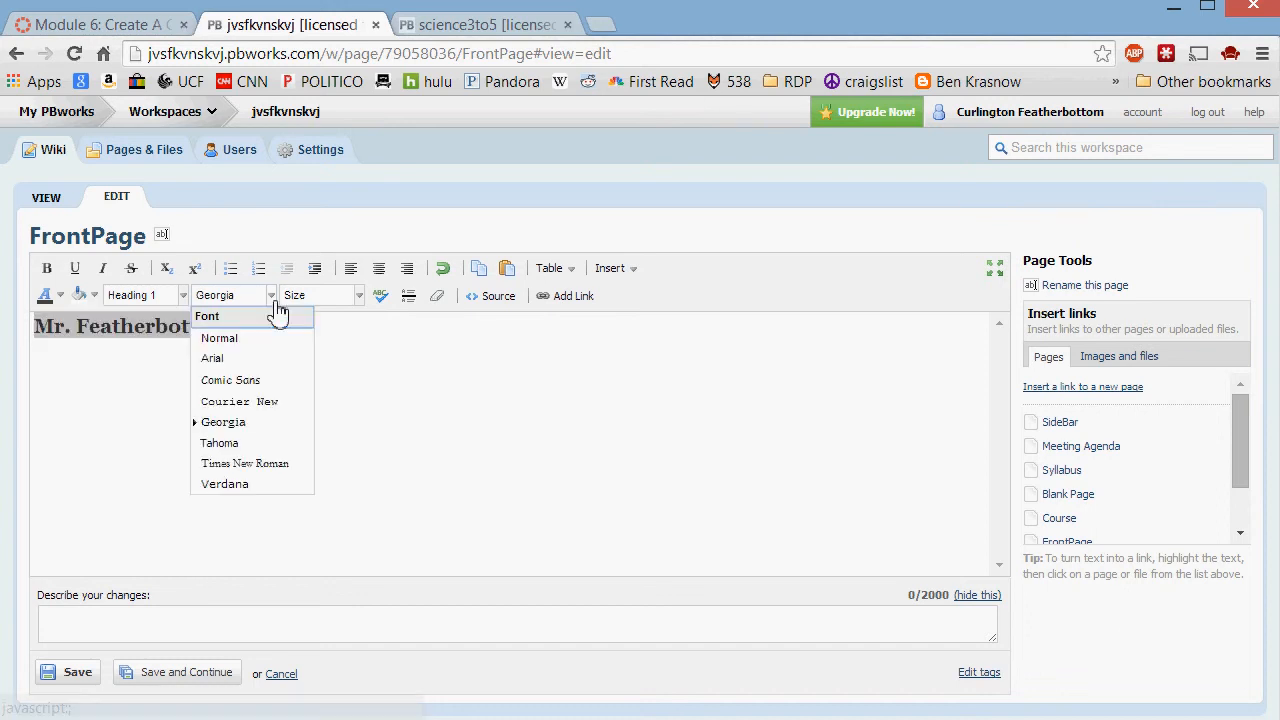
click(257, 318)
click(349, 354)
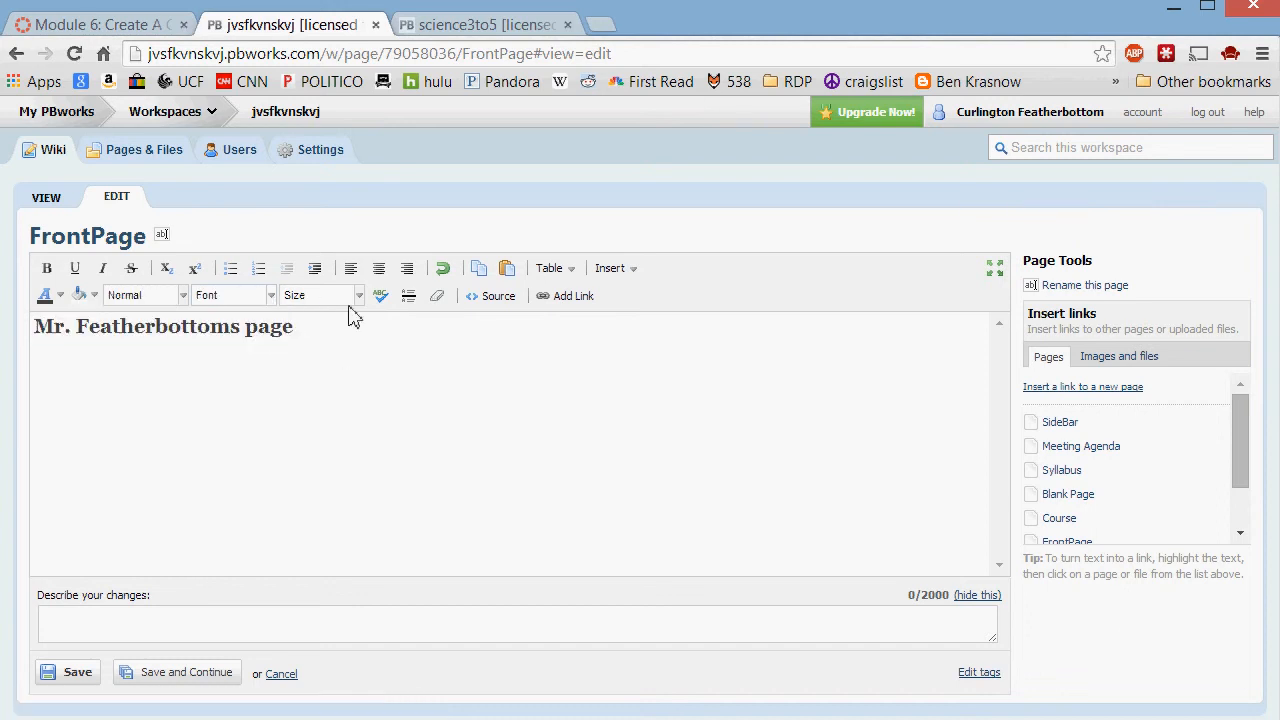
- Try right alignment on the FrontPage heading and settle on centre alignment
key(ctrl+a)
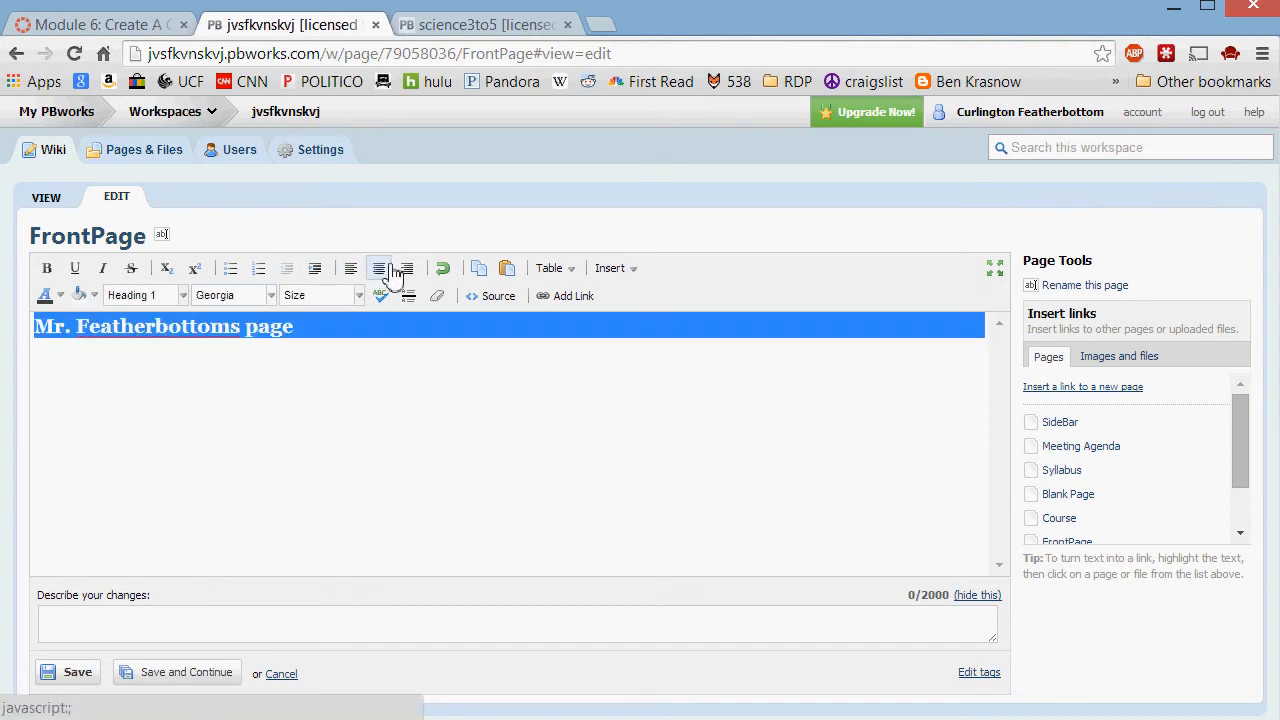
click(380, 270)
click(407, 270)
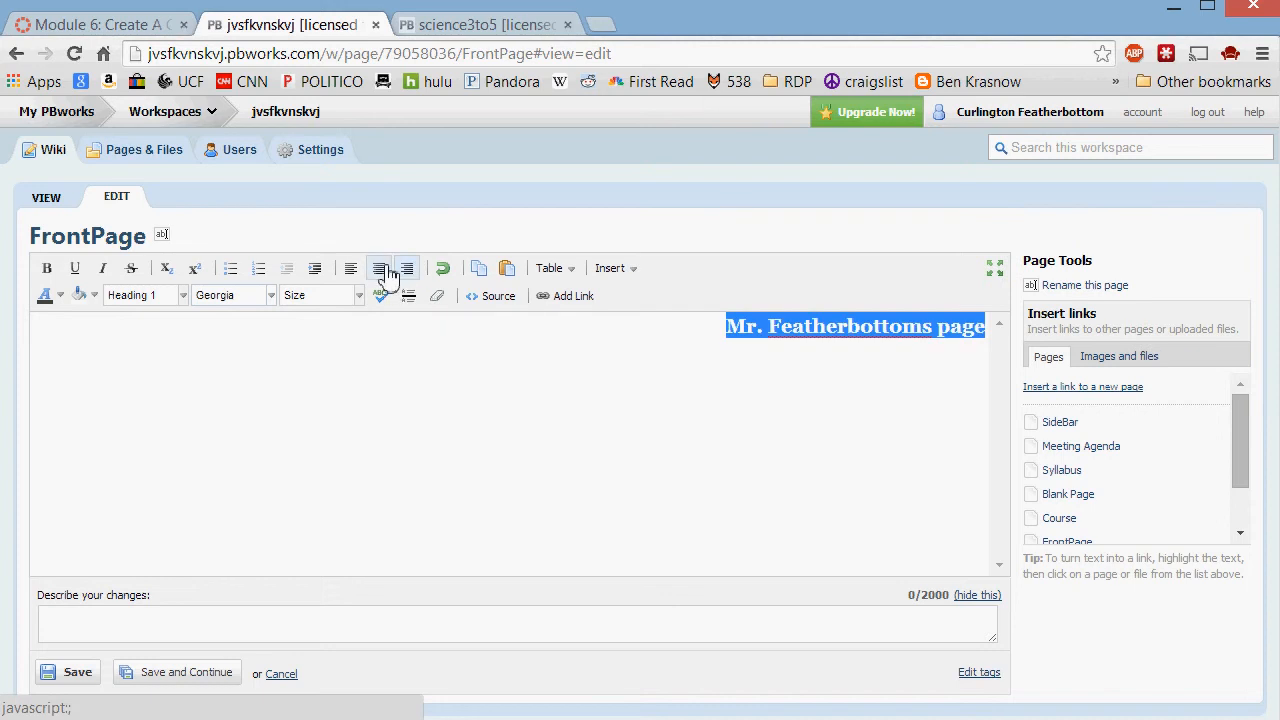
click(379, 270)
click(491, 385)
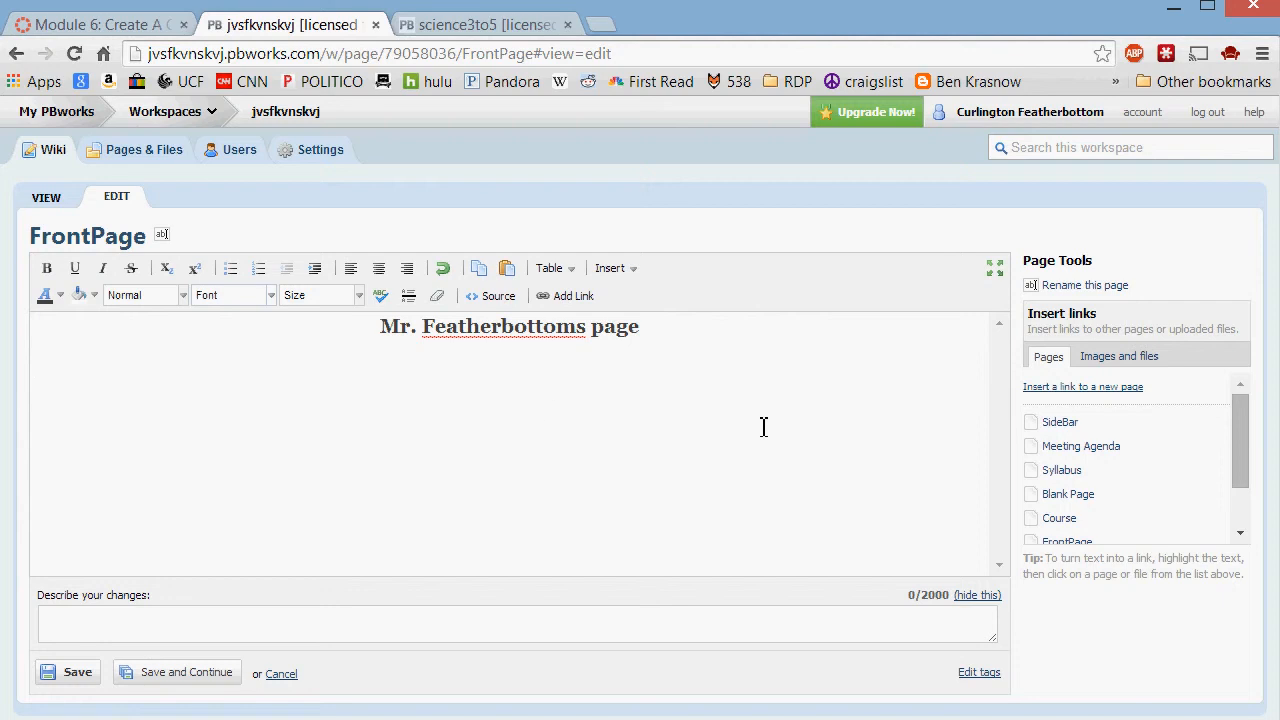
- Save the edited FrontPage and dismiss the tip about starring the page
click(67, 683)
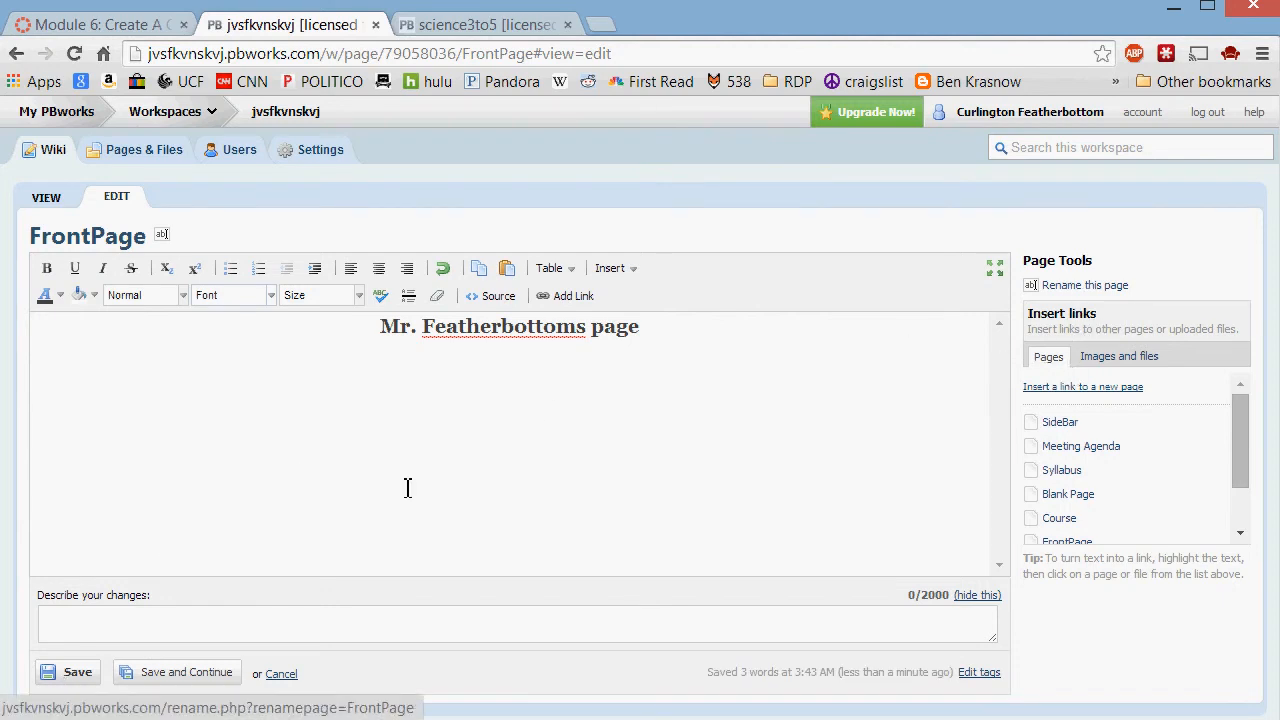
click(70, 674)
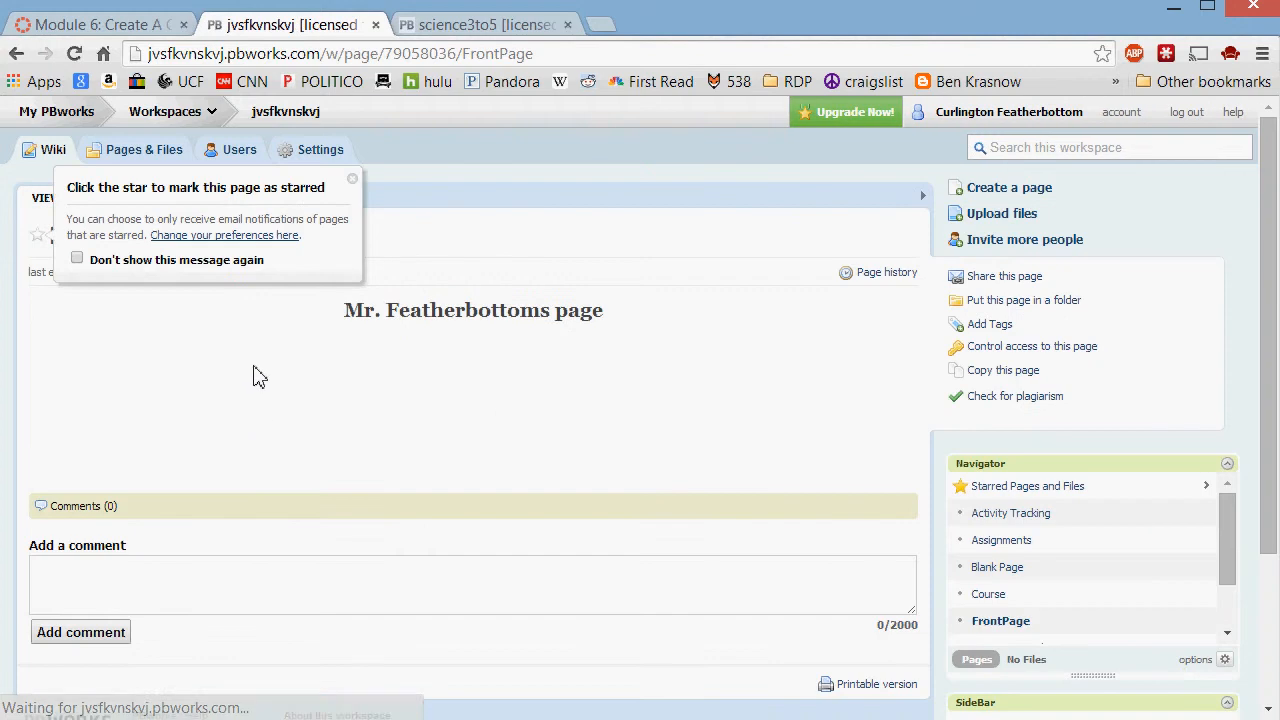
click(355, 190)
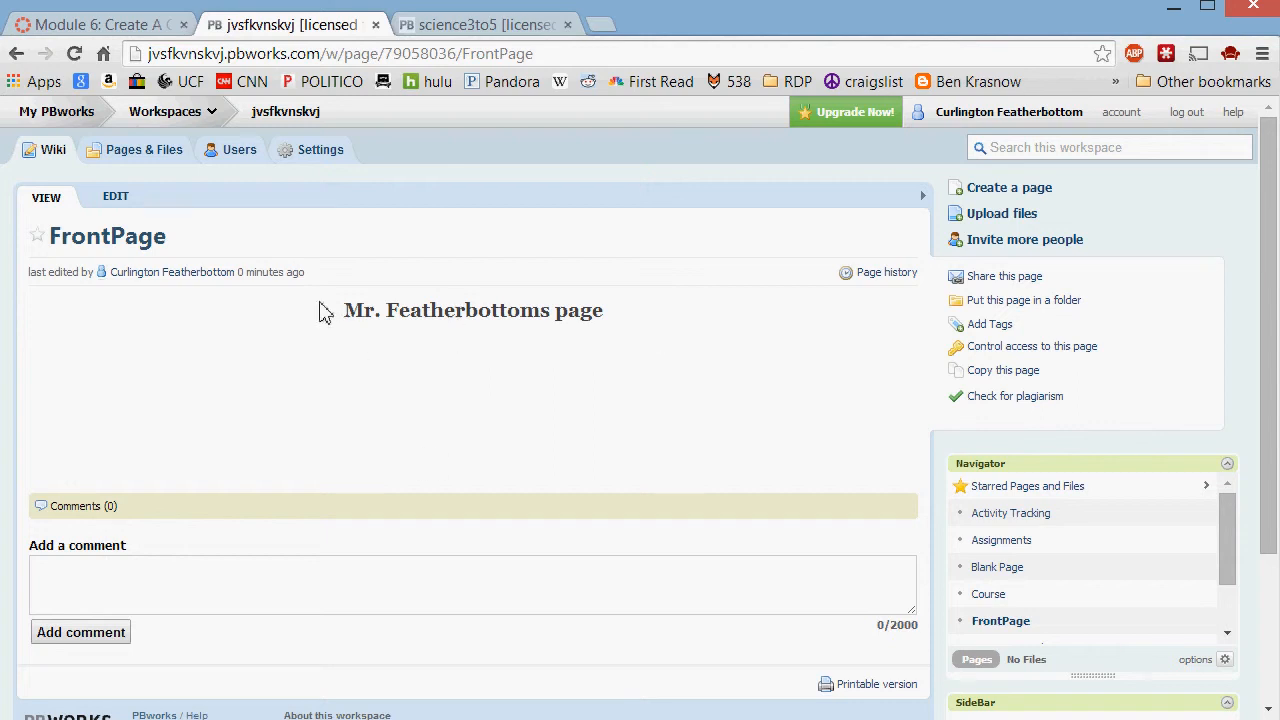
- Upload the image Clouds_over_the_Atlantic_Ocean.jpg from the desktop to the workspace
click(985, 216)
click(360, 250)
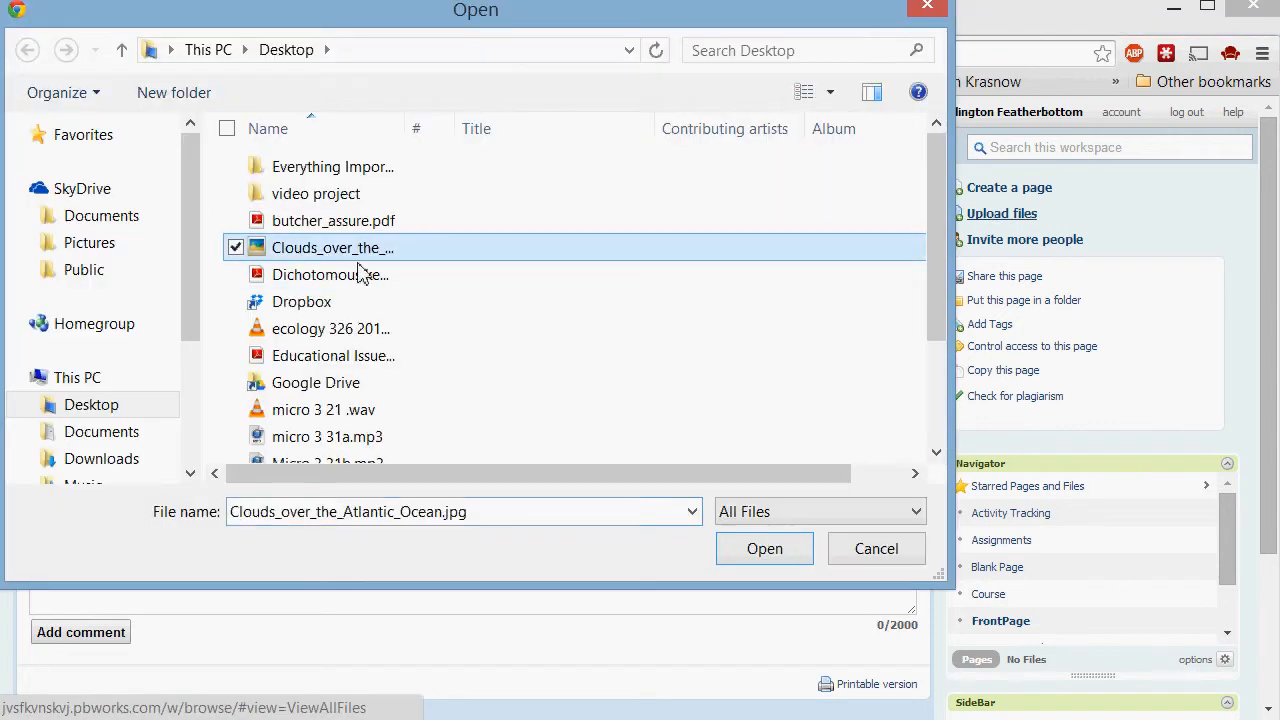
click(775, 552)
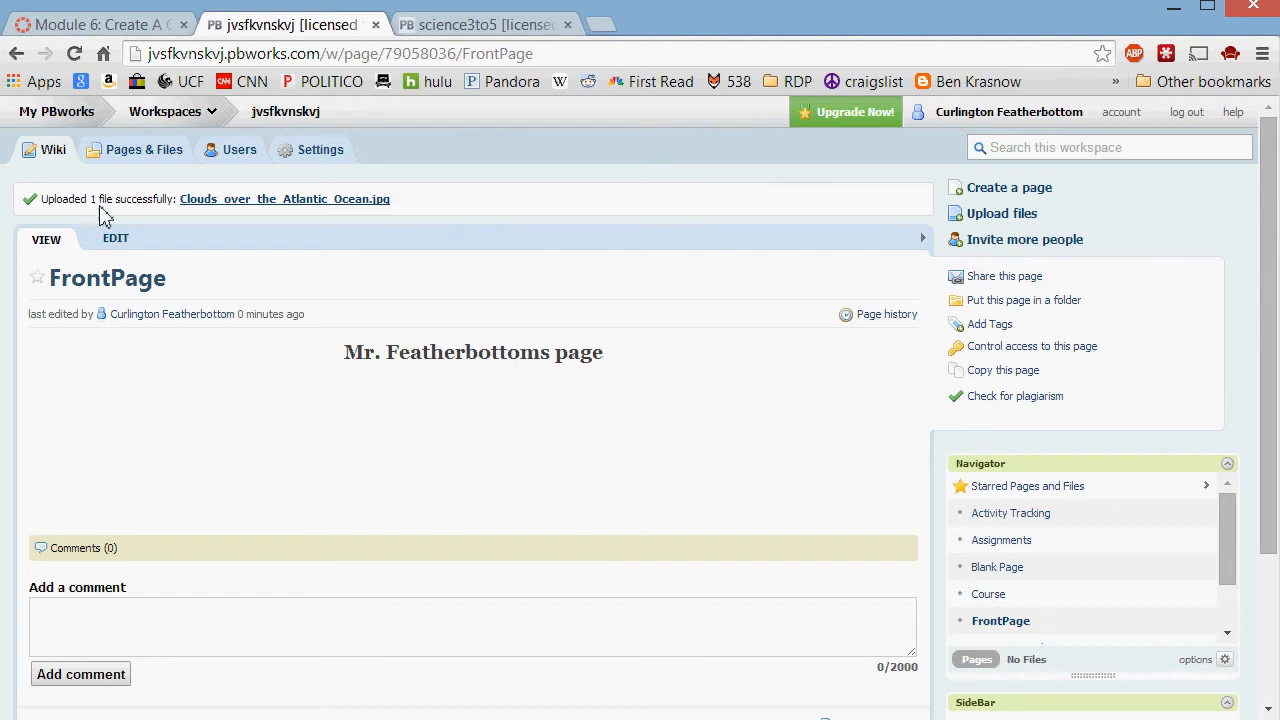
- Edit the FrontPage and insert the uploaded Clouds_over_the_Atlantic_Ocean.jpg on a new line below the heading
click(116, 240)
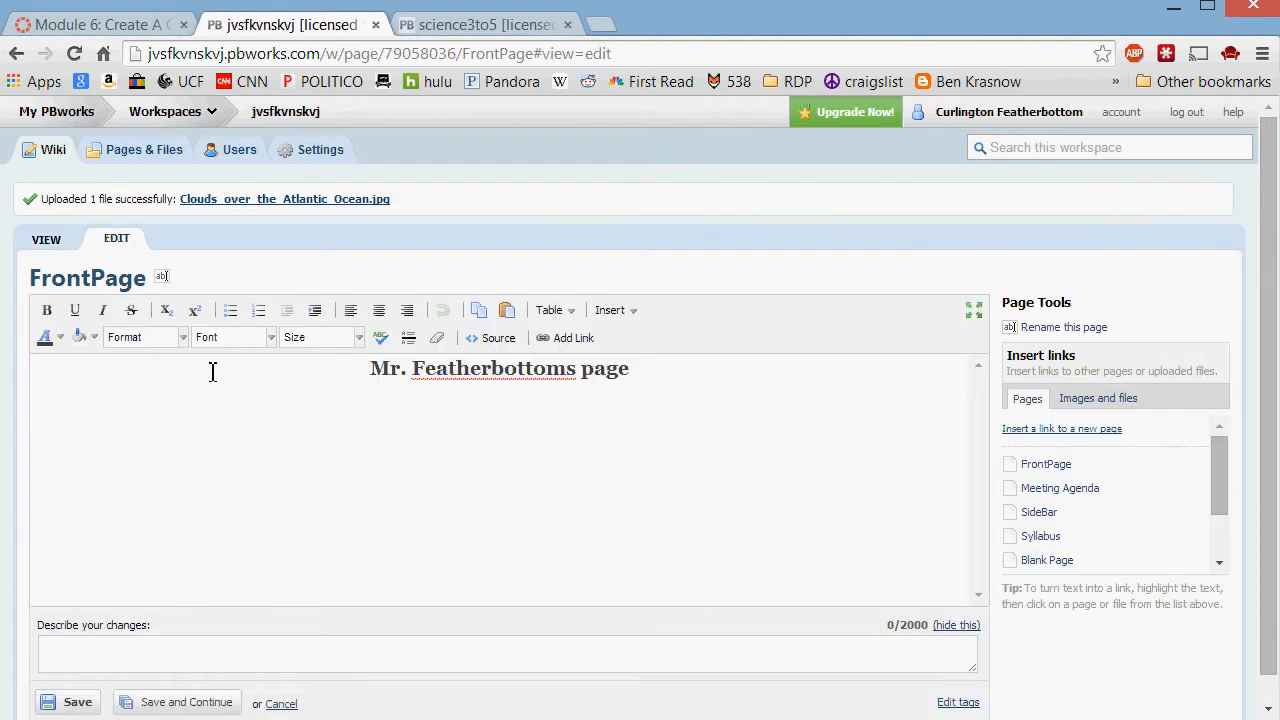
click(730, 372)
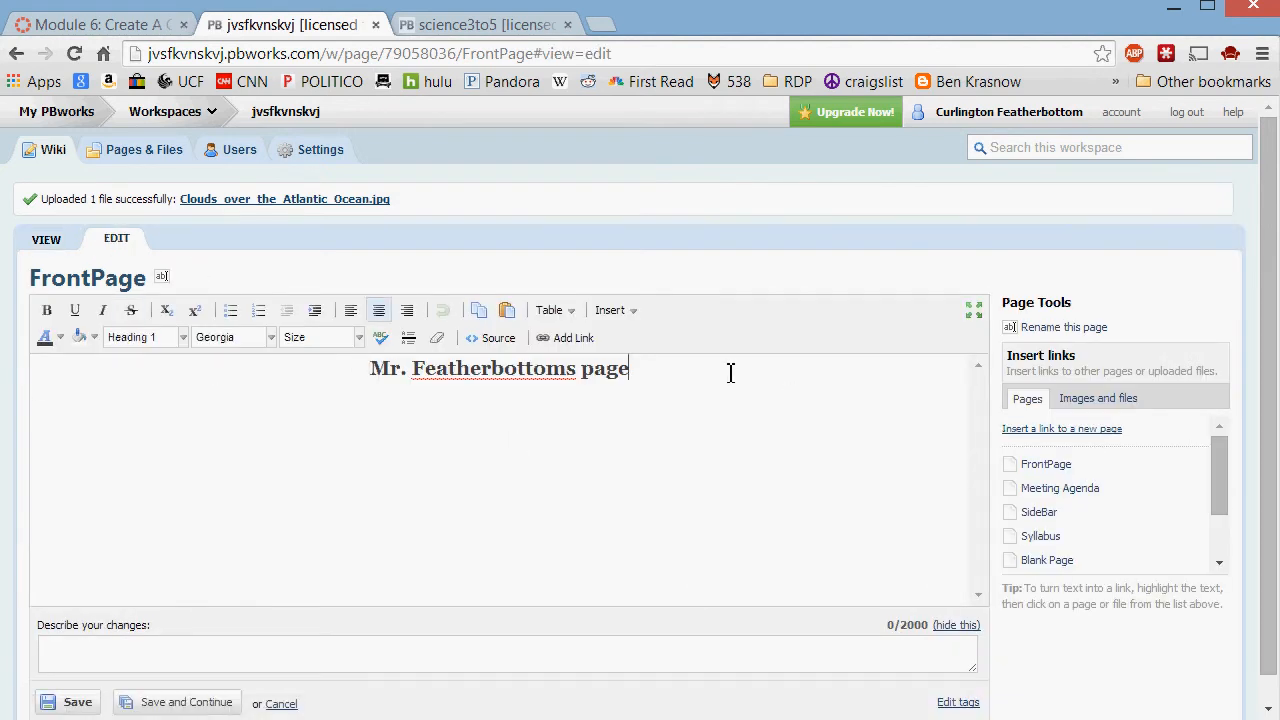
key(Return)
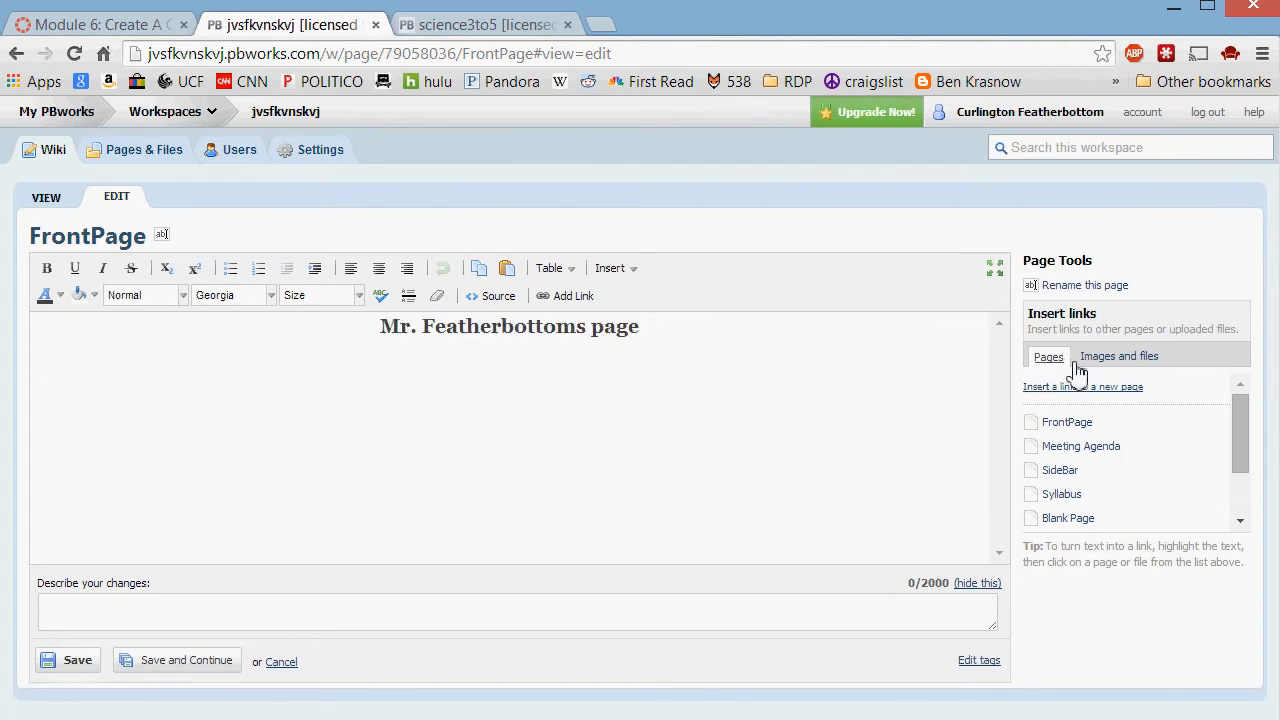
click(1112, 360)
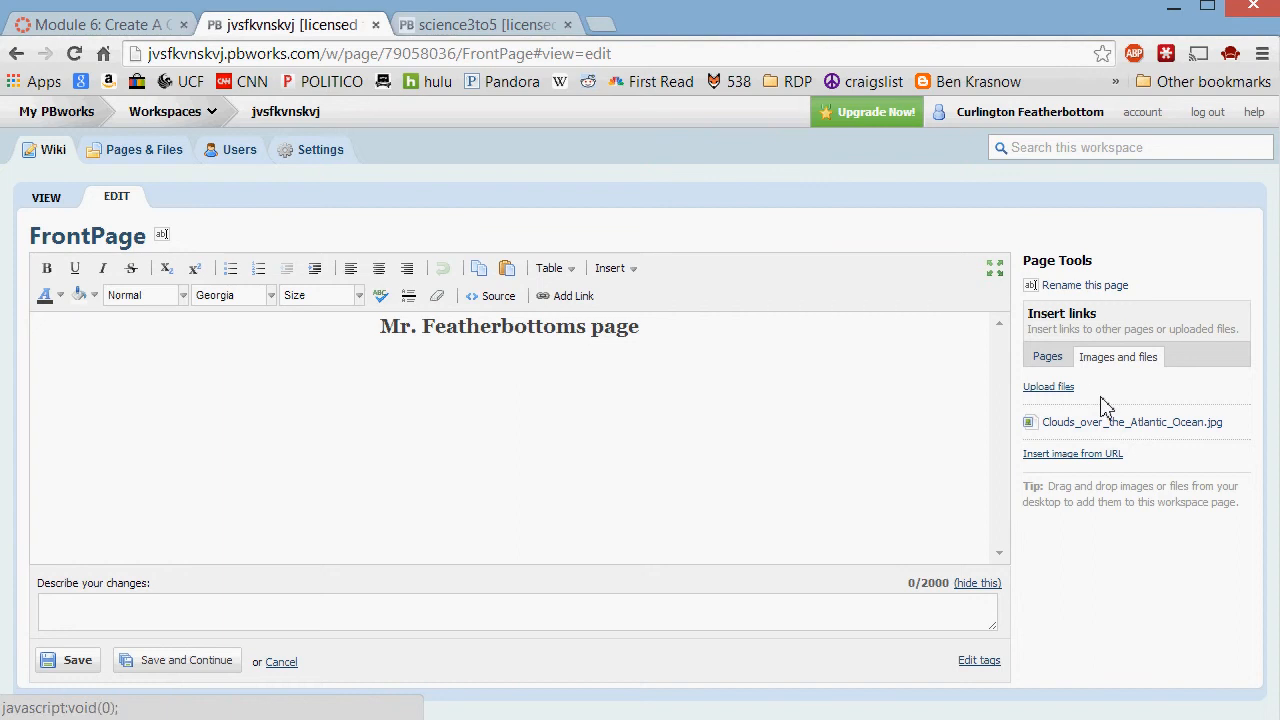
click(1092, 428)
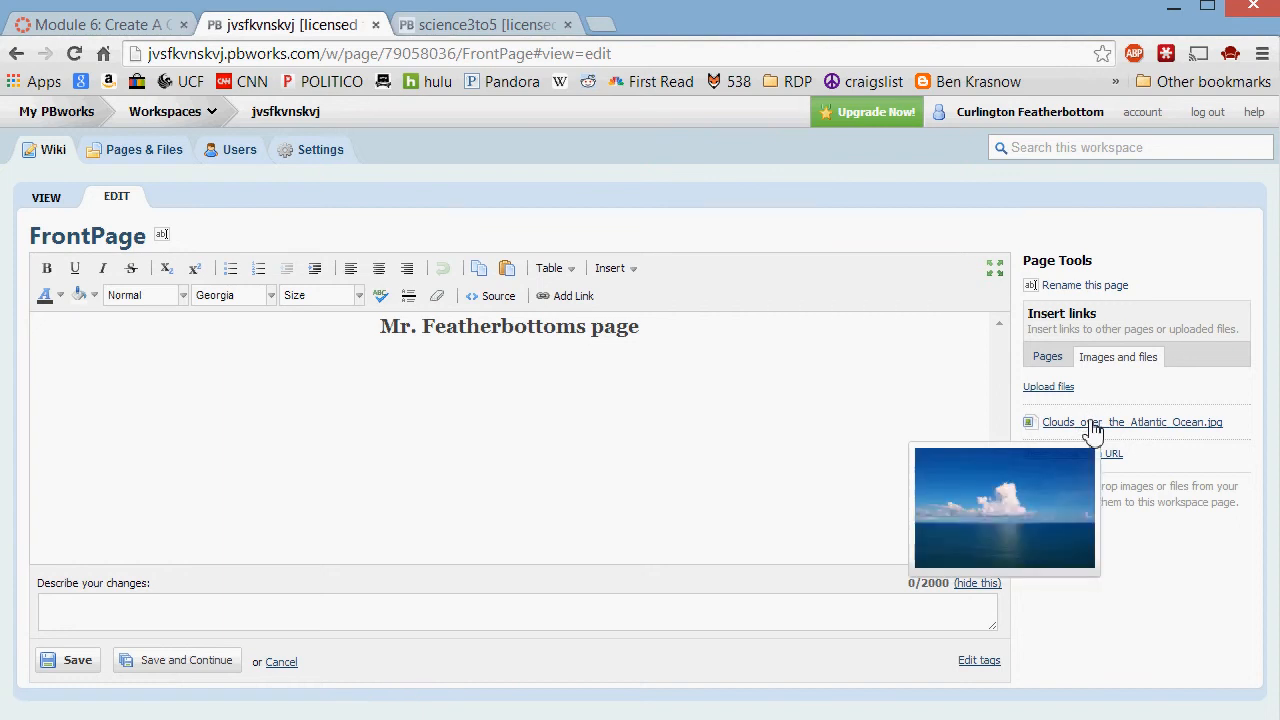
click(1092, 428)
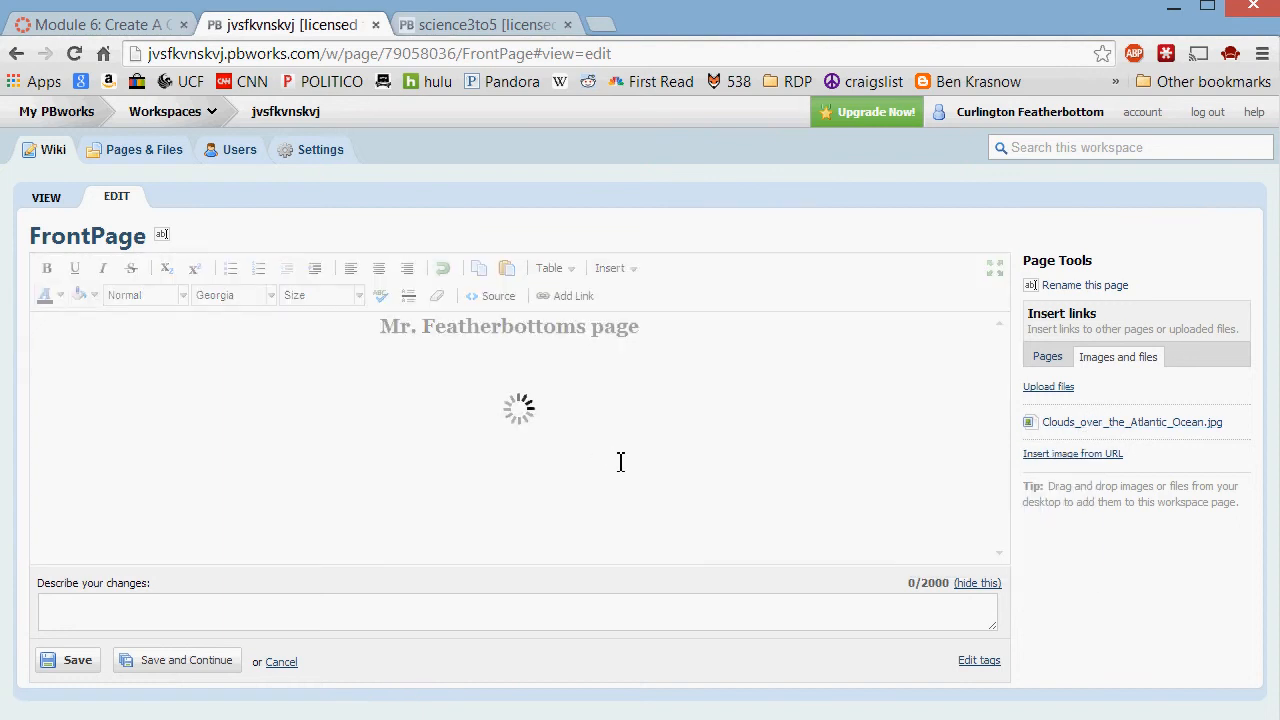
- Shrink the inserted cloud image proportionally to a little under a third of the editing area's width
scroll(657, 463, down, 8)
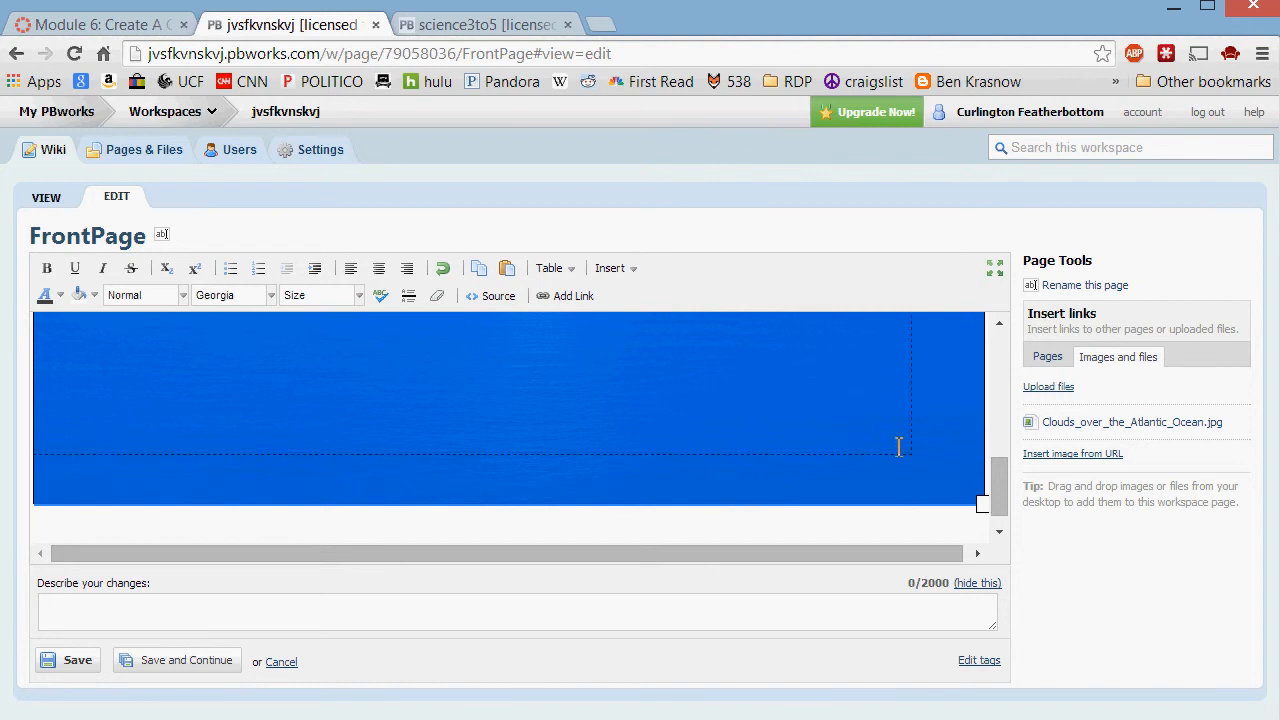
scroll(673, 434, down, 3)
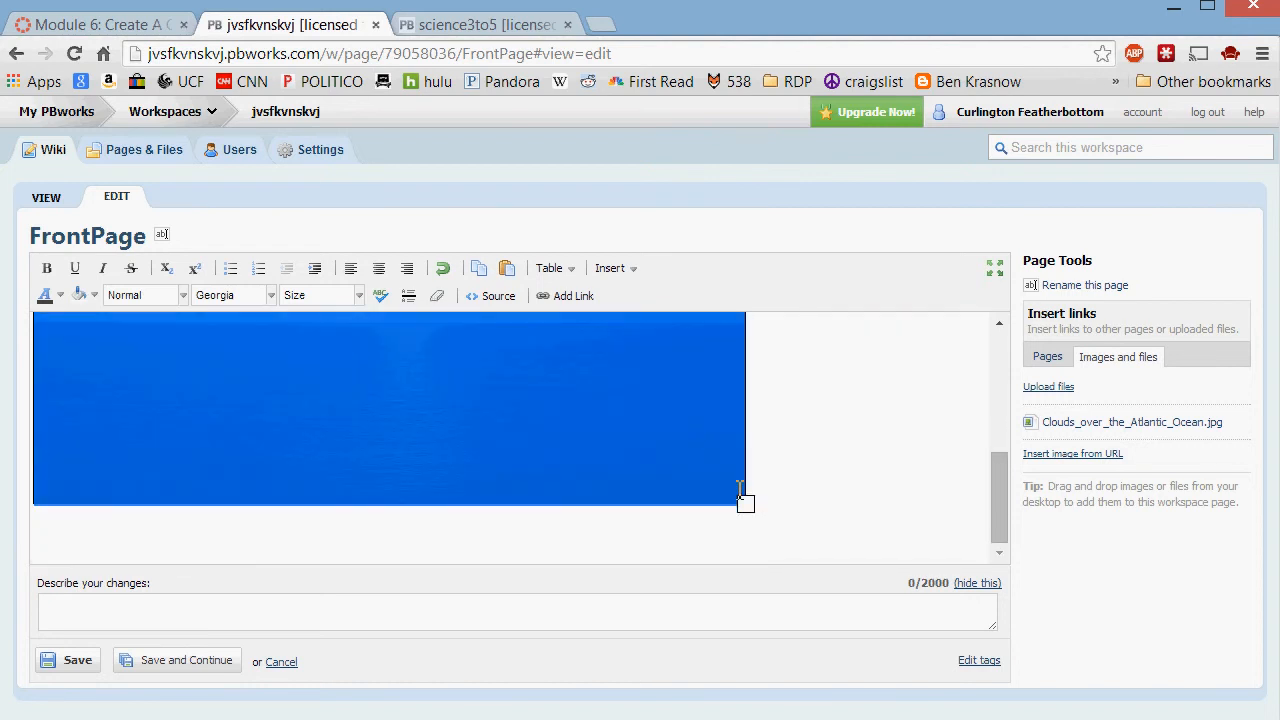
drag(745, 503, 489, 343)
scroll(543, 440, up, 1)
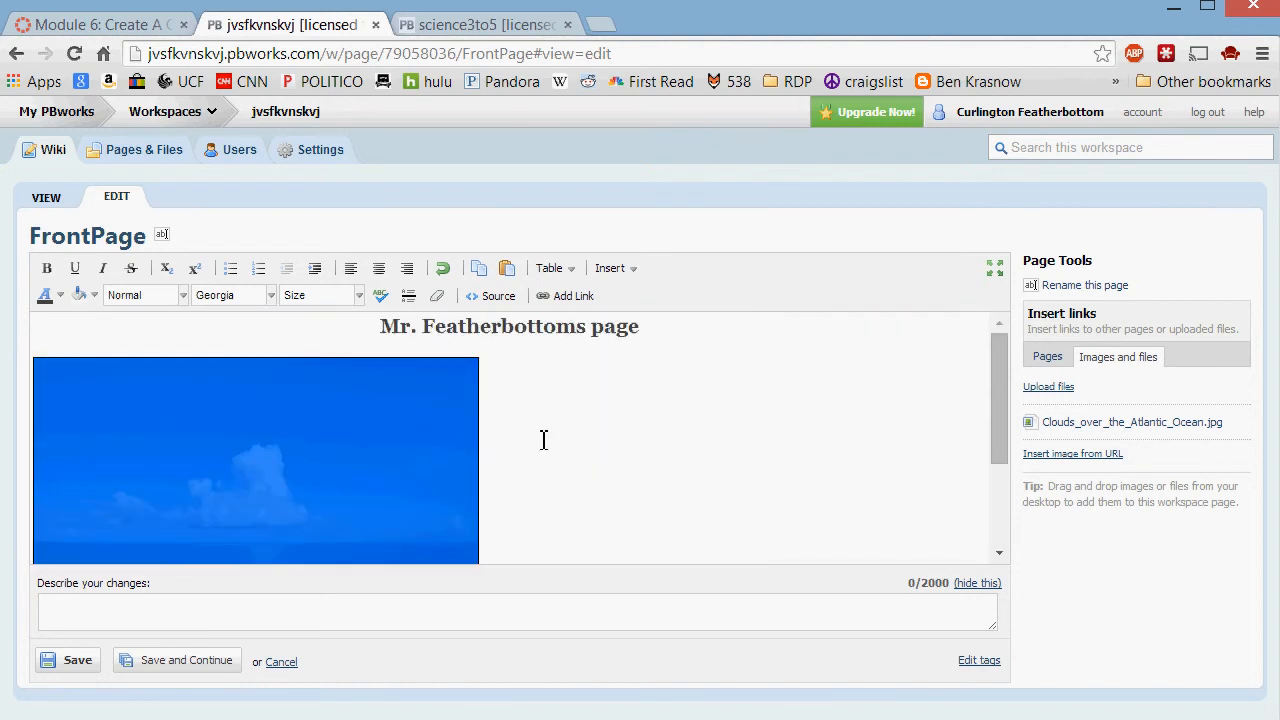
scroll(406, 434, down, 2)
drag(479, 505, 316, 505)
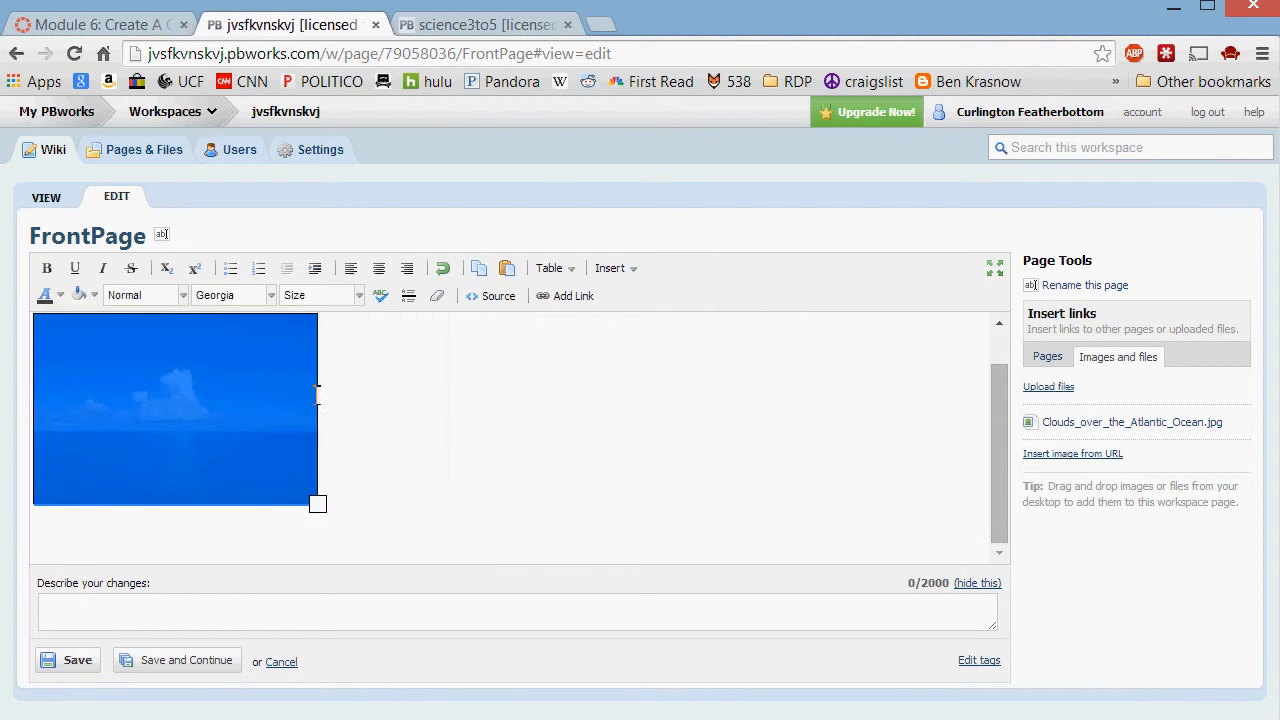
click(392, 518)
scroll(362, 375, up, 1)
- Centre the cloud image beneath the FrontPage heading and save the page
click(234, 447)
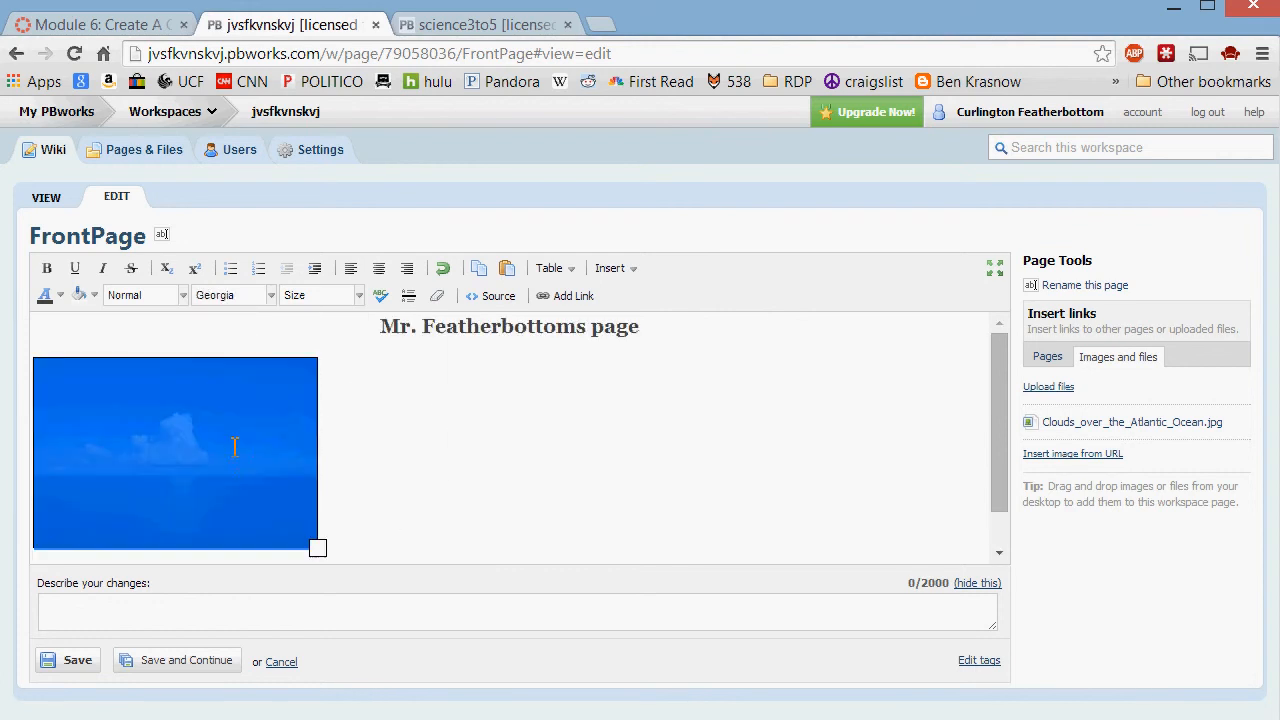
click(379, 268)
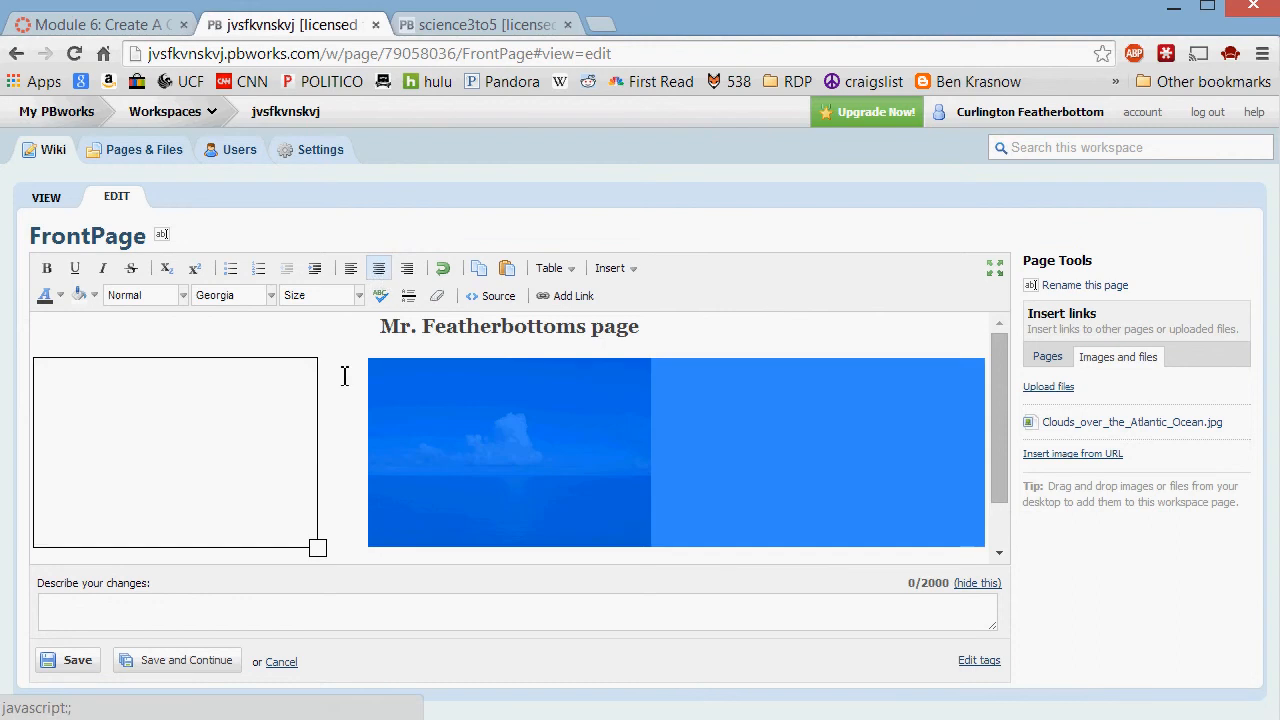
click(257, 469)
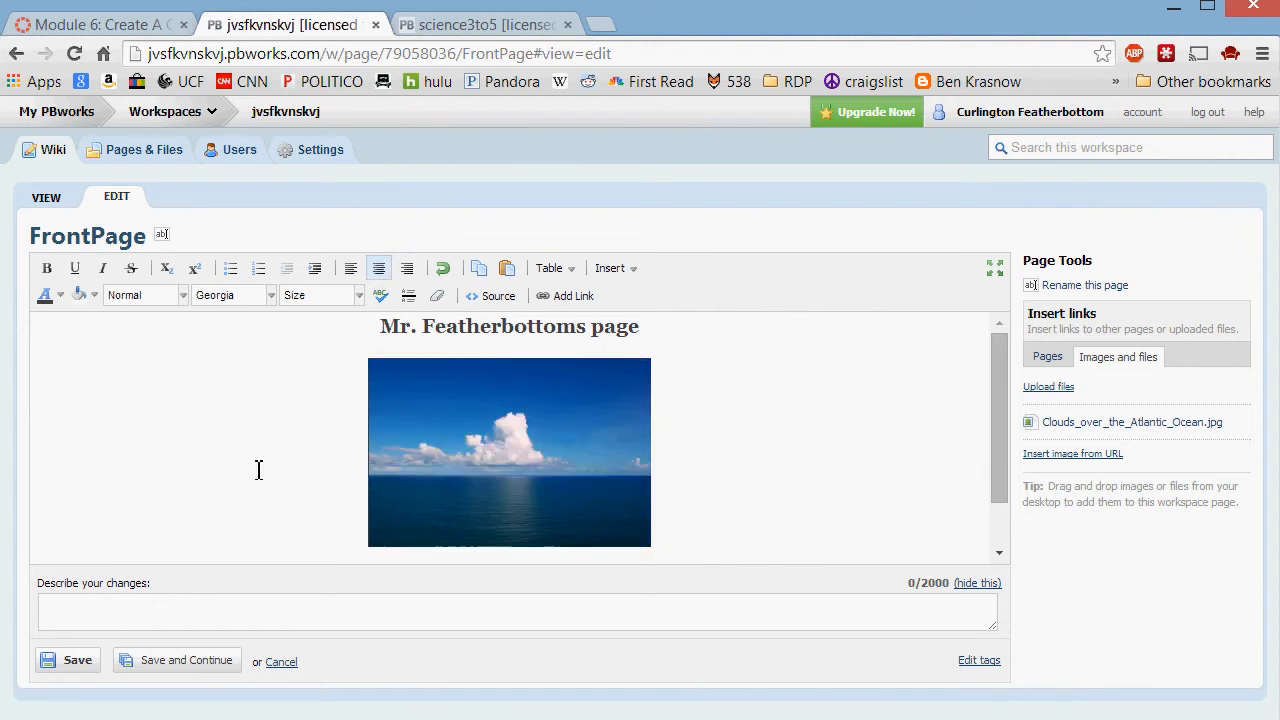
scroll(217, 442, down, 1)
scroll(217, 442, up, 1)
click(85, 660)
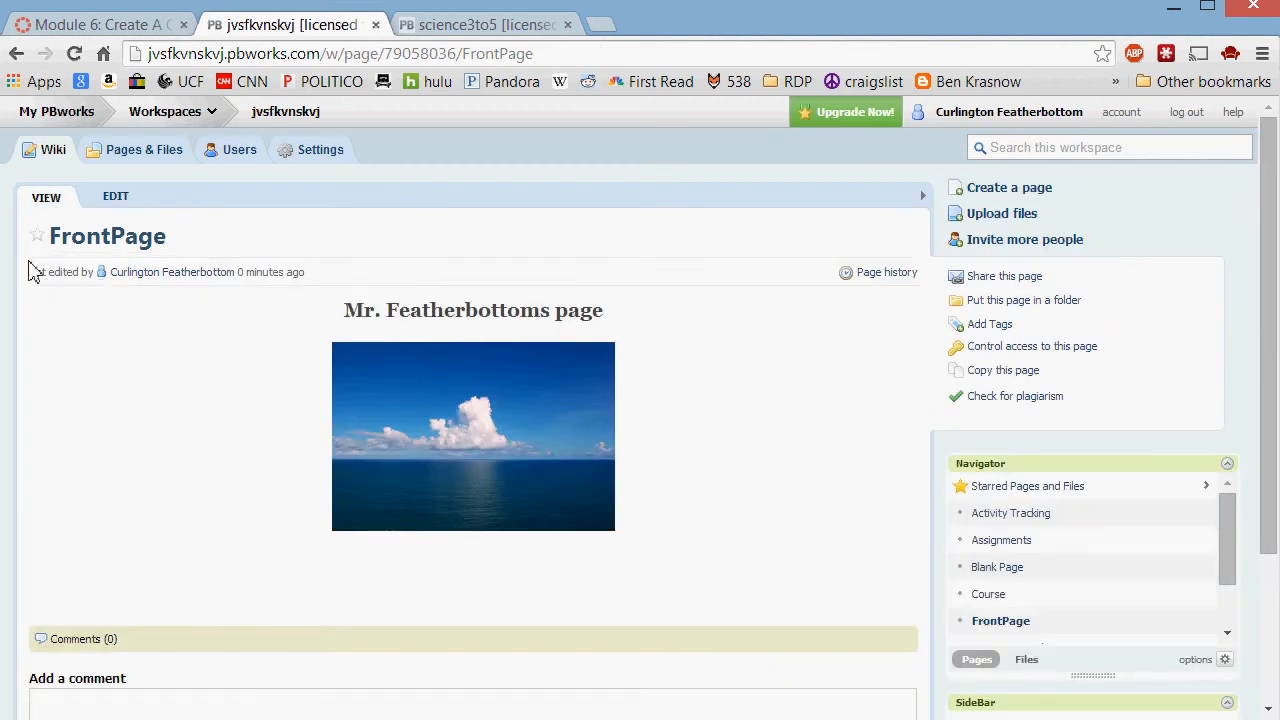
- Rename the FrontPage as Homepage
click(117, 203)
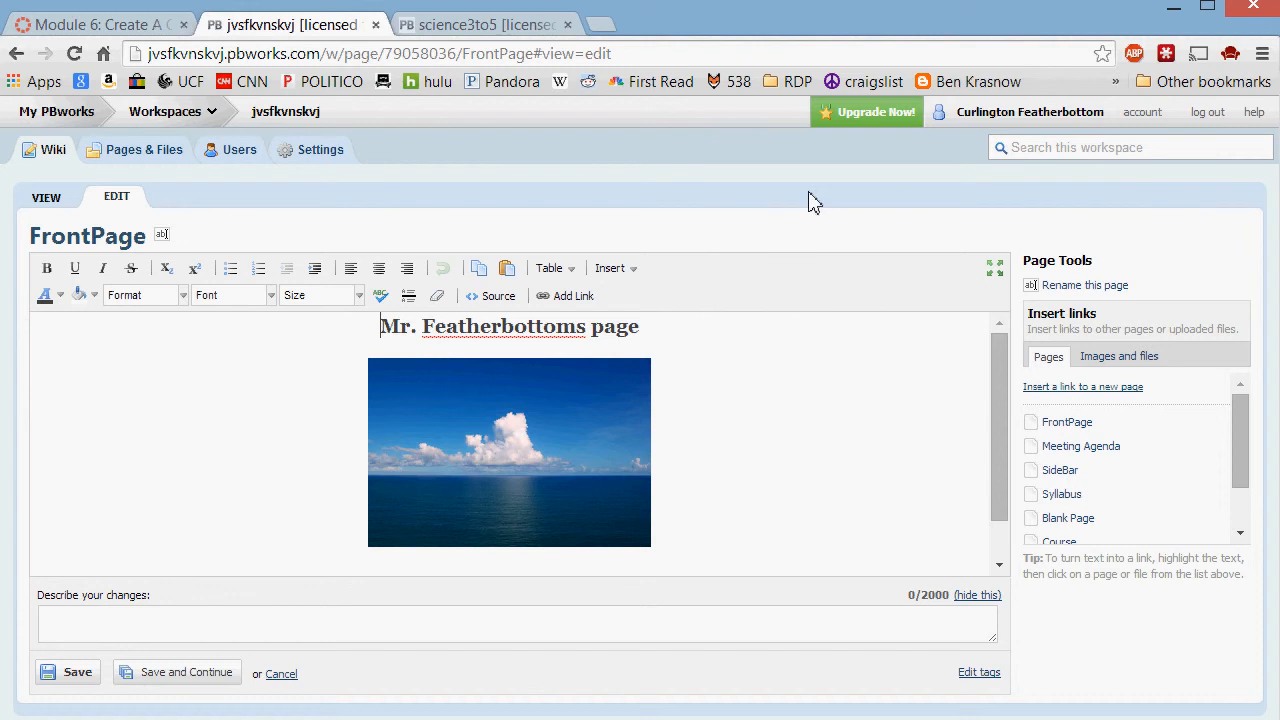
click(1074, 286)
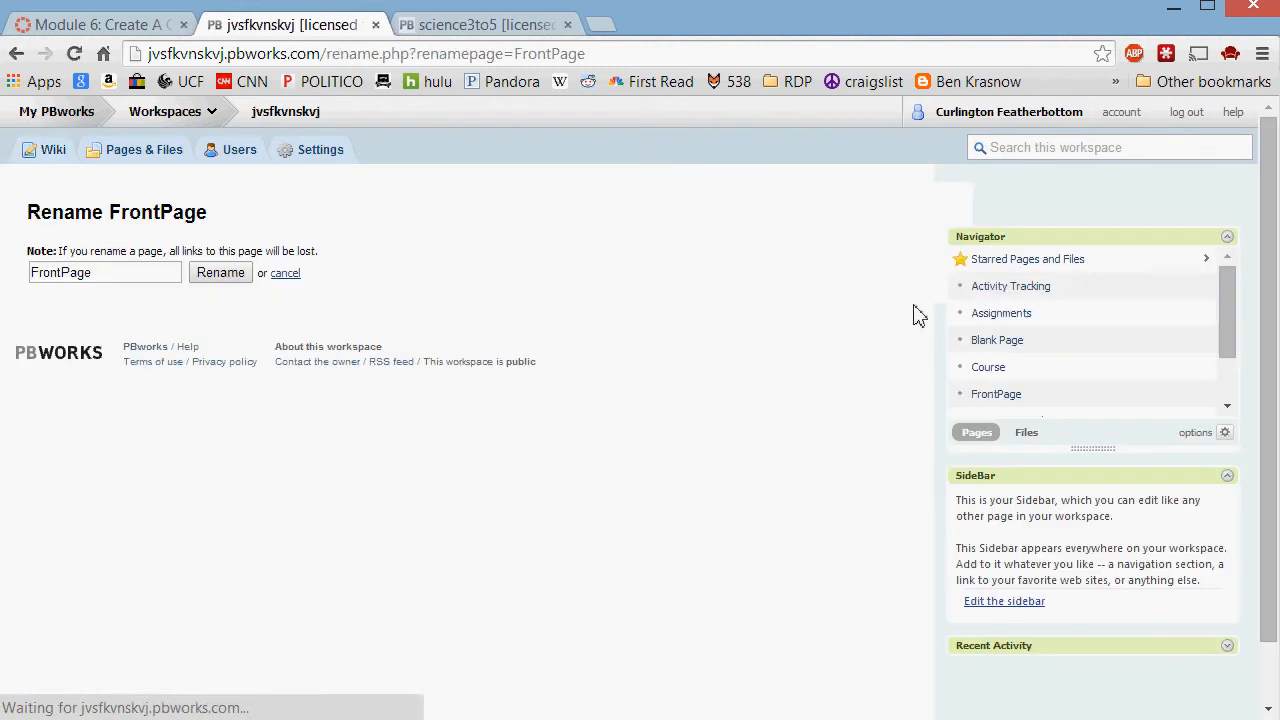
double_click(110, 281)
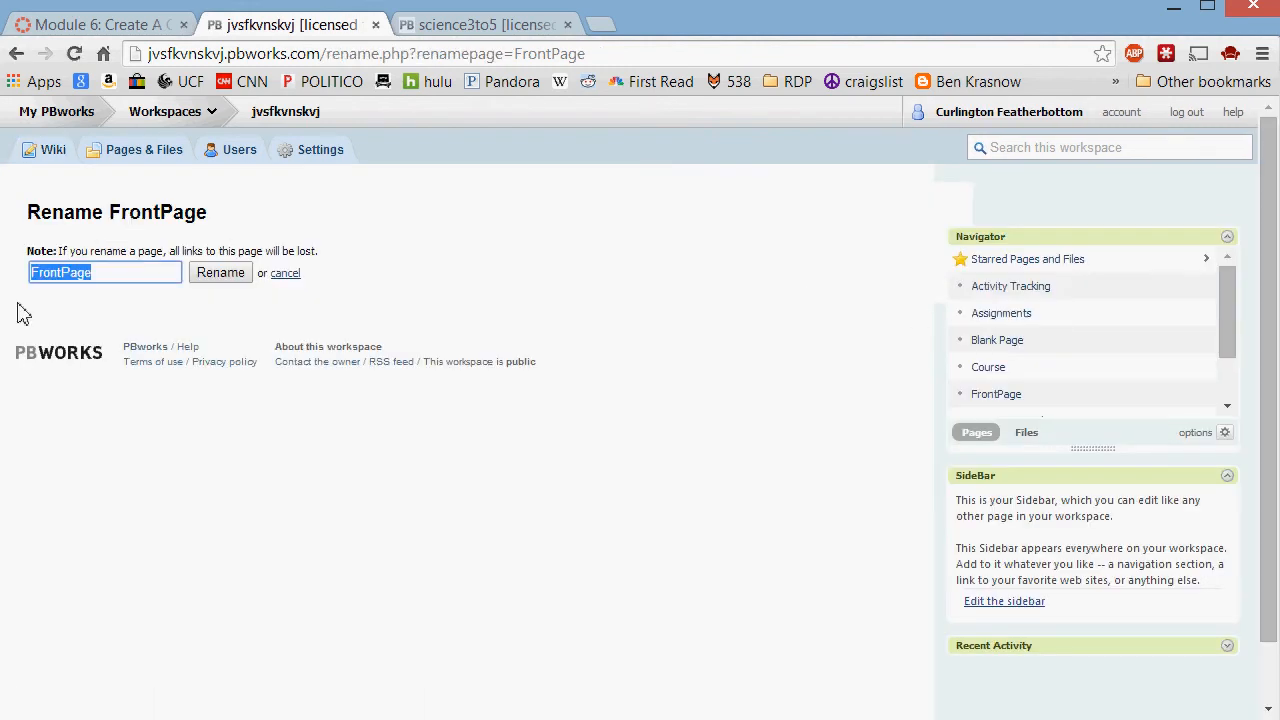
text(H)
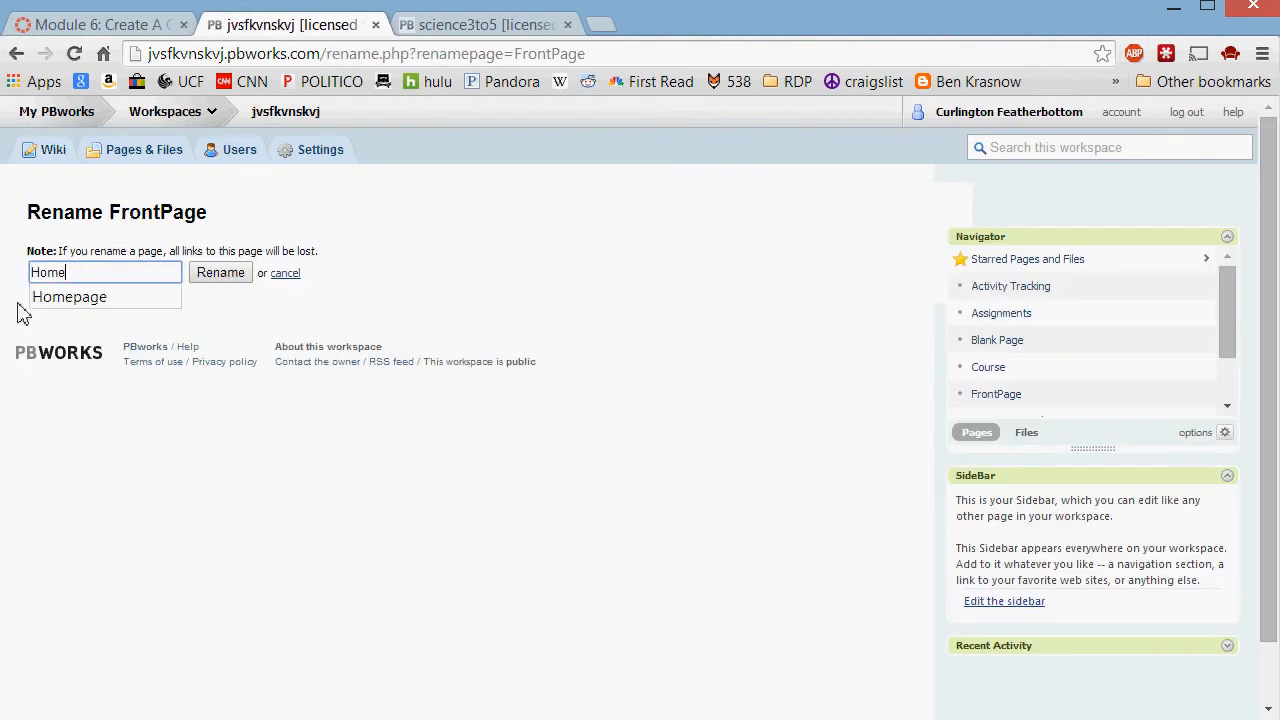
text(ome)
click(75, 297)
click(205, 274)
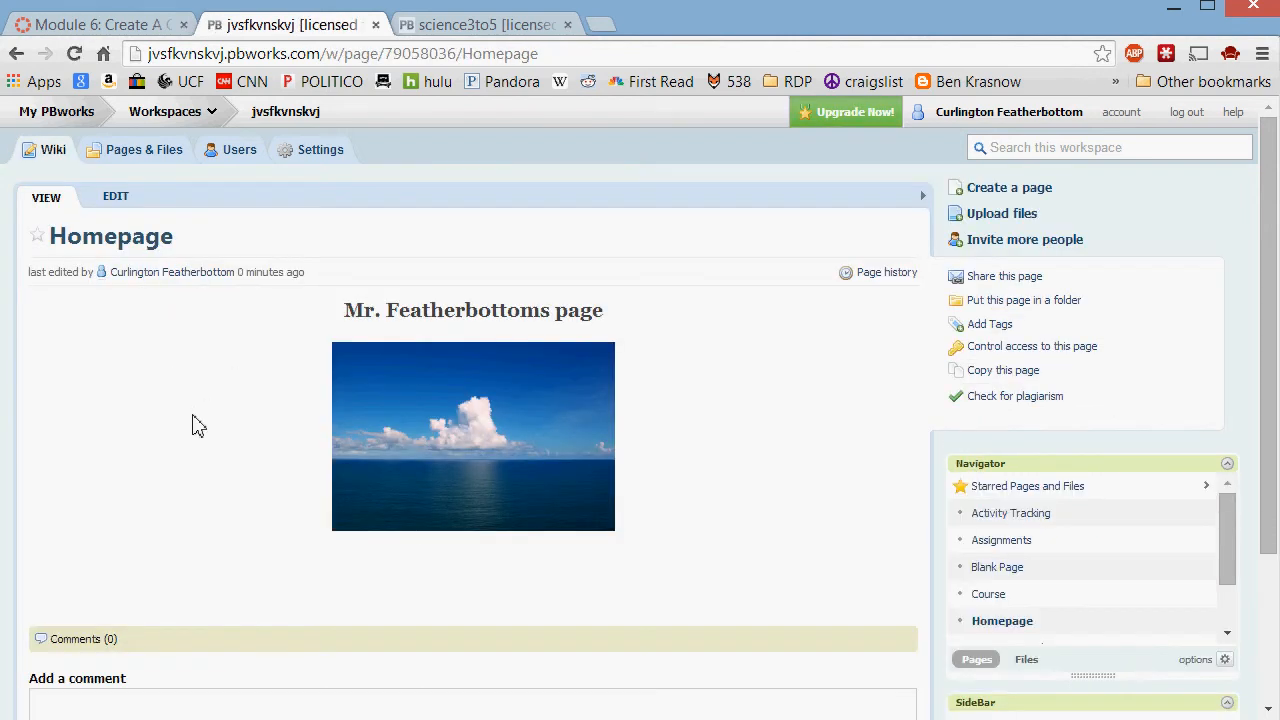
scroll(205, 430, down, 1)
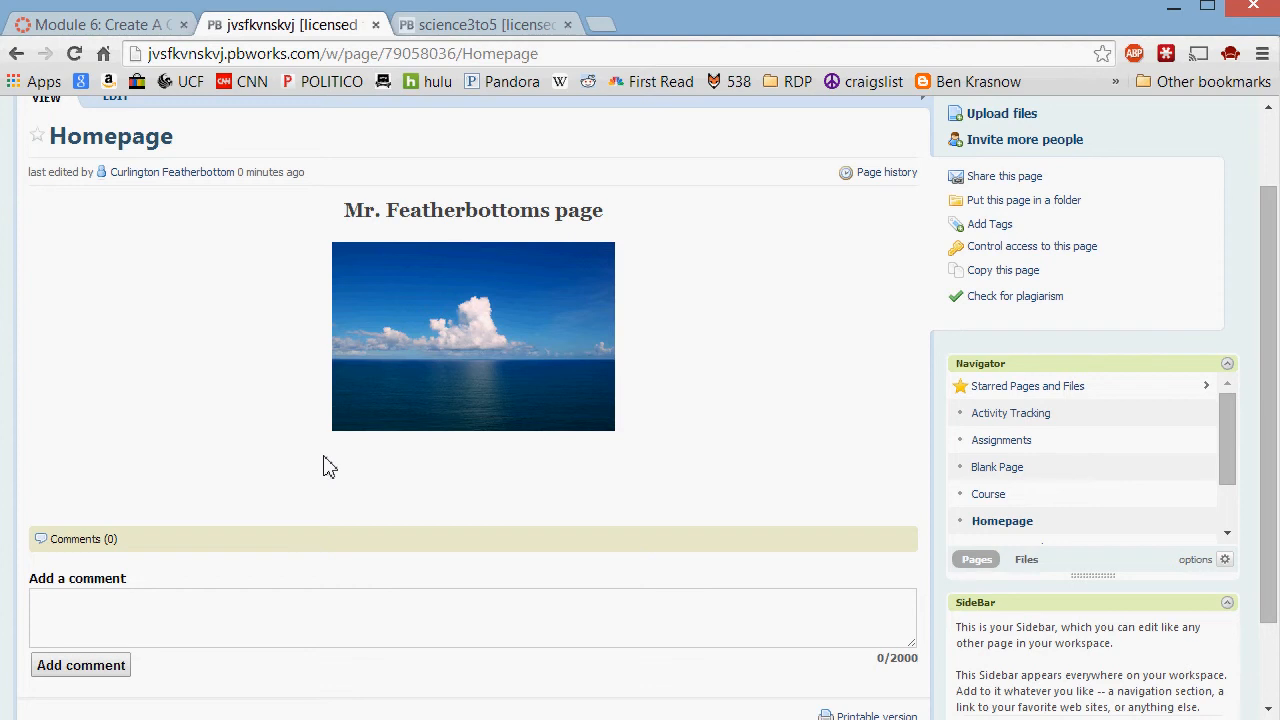
scroll(330, 467, up, 1)
scroll(511, 418, down, 1)
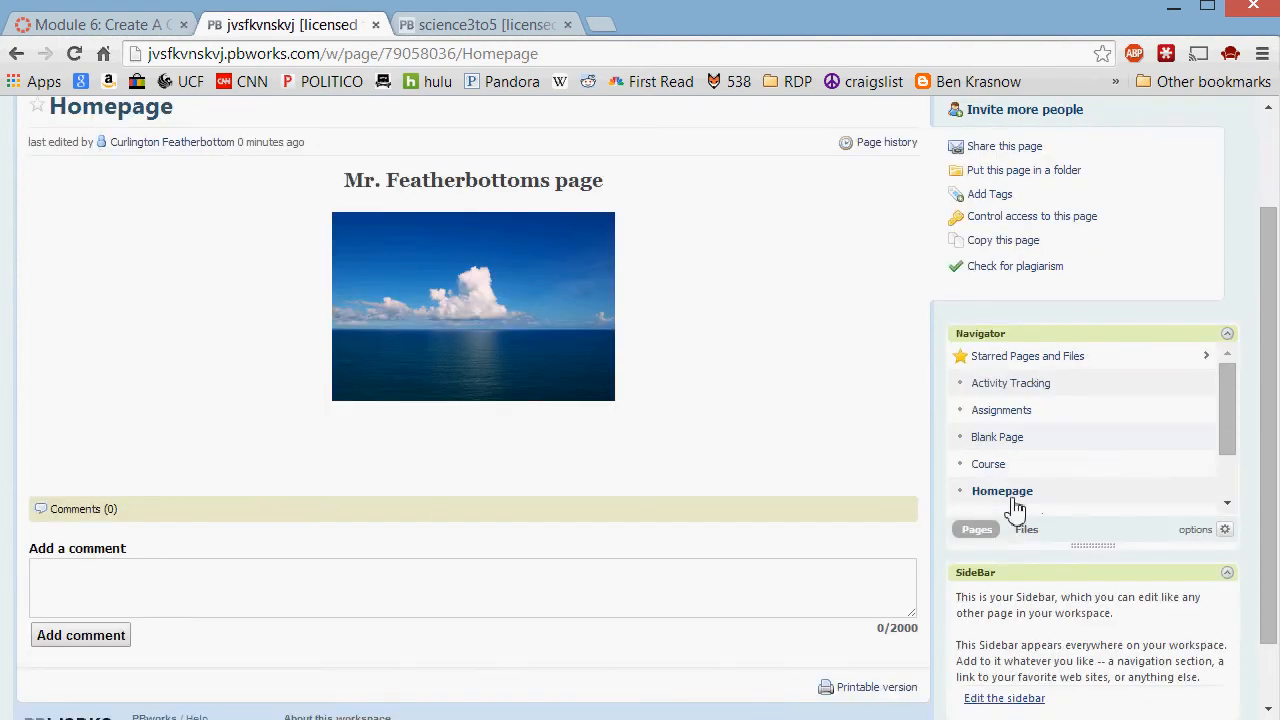
scroll(252, 400, up, 1)
scroll(252, 400, up, 1)
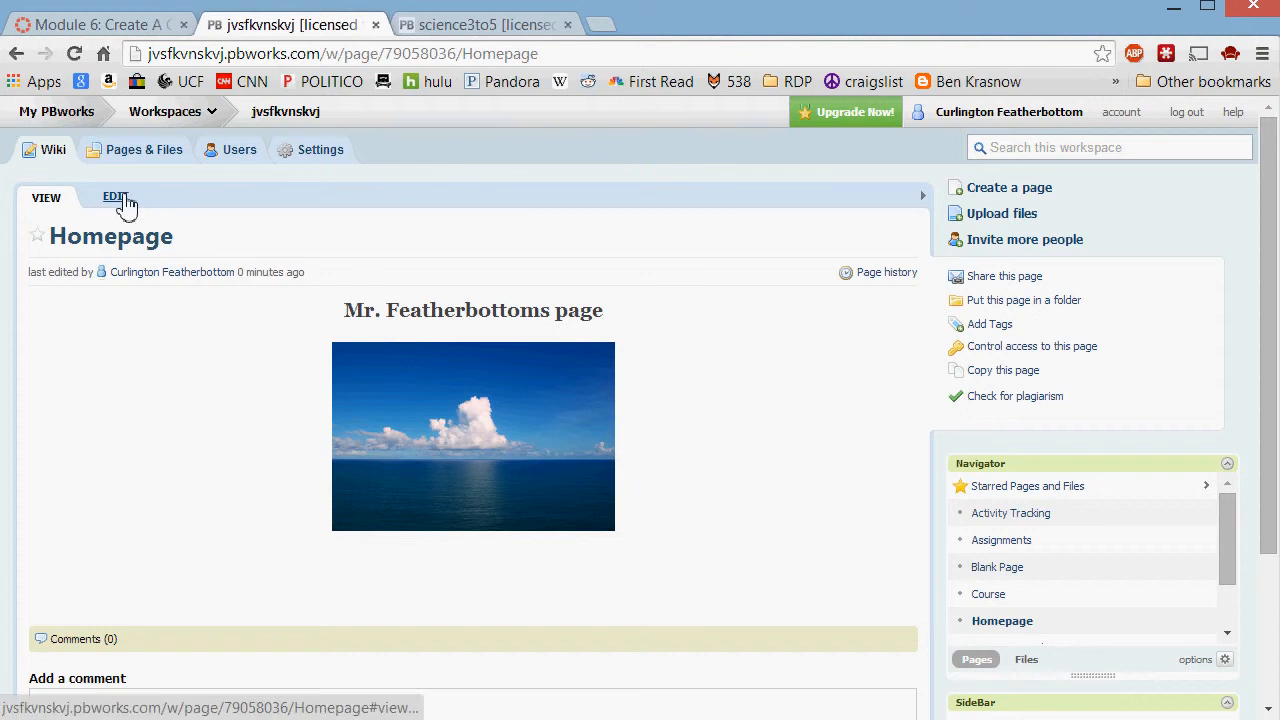
- Insert links to the Syllabus, Assignments and Course pages on separate lines below the Homepage image, and save the page
click(120, 200)
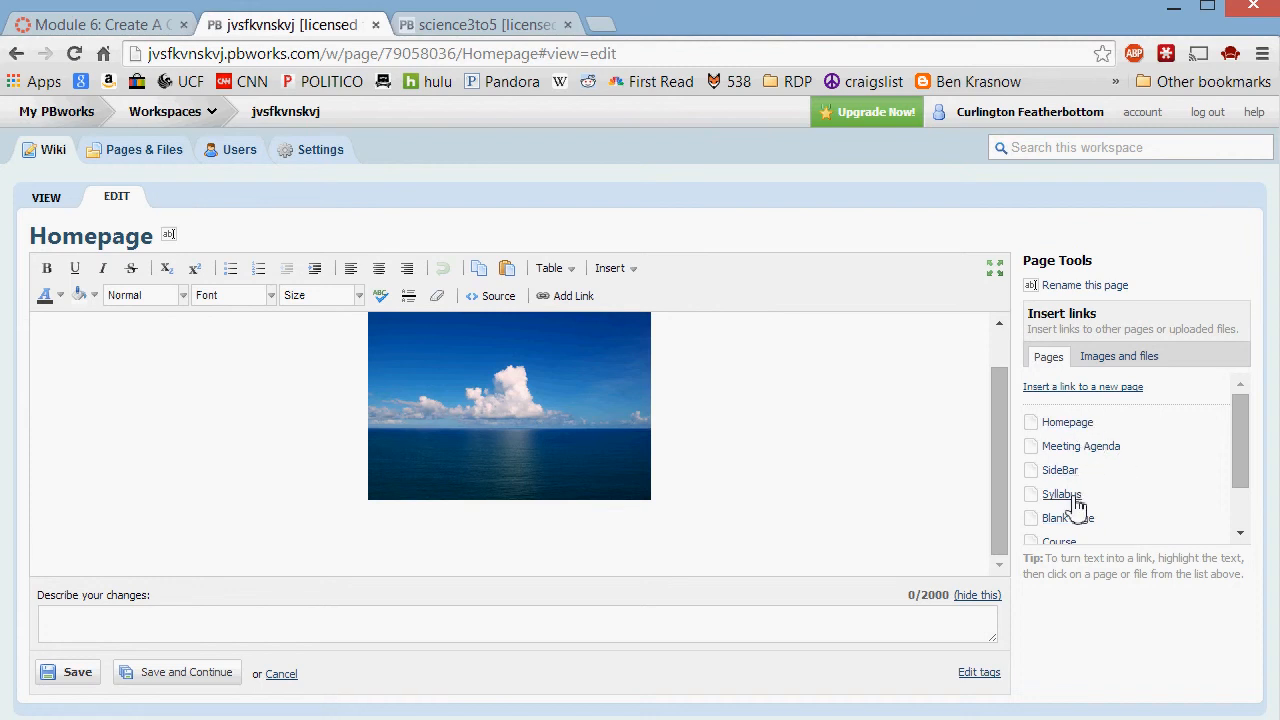
drag(1238, 466, 1238, 500)
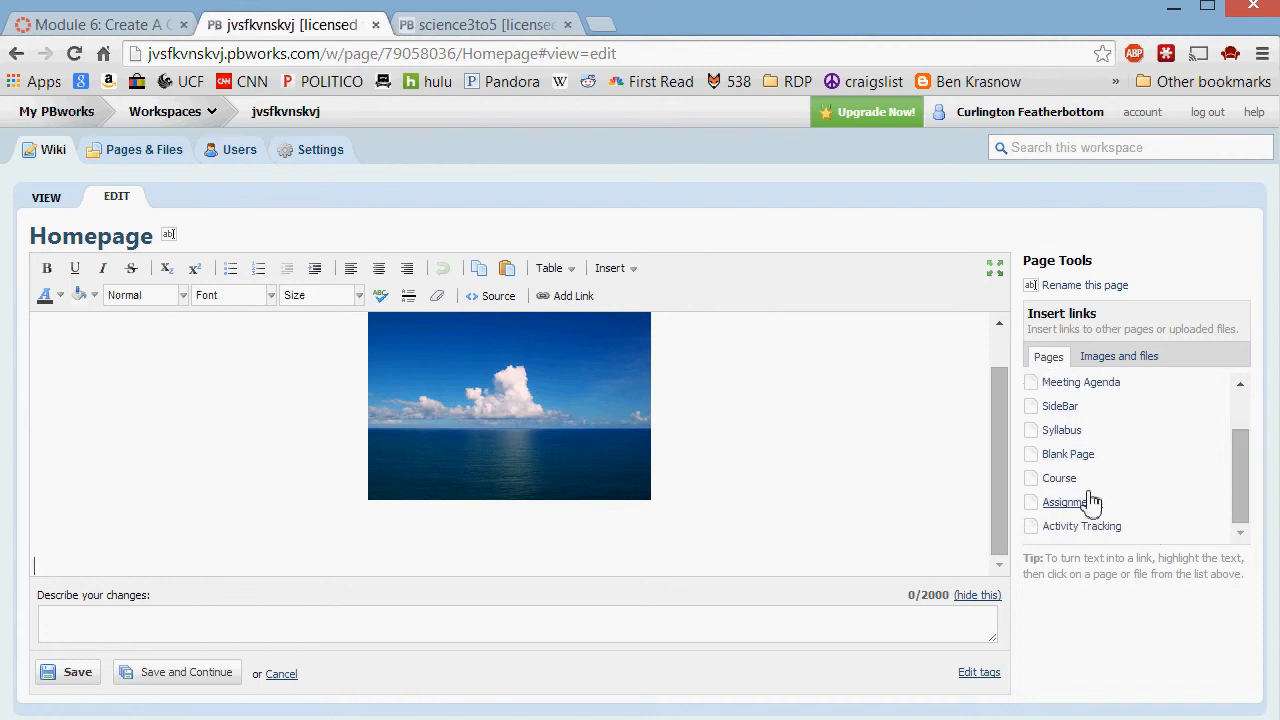
click(1070, 430)
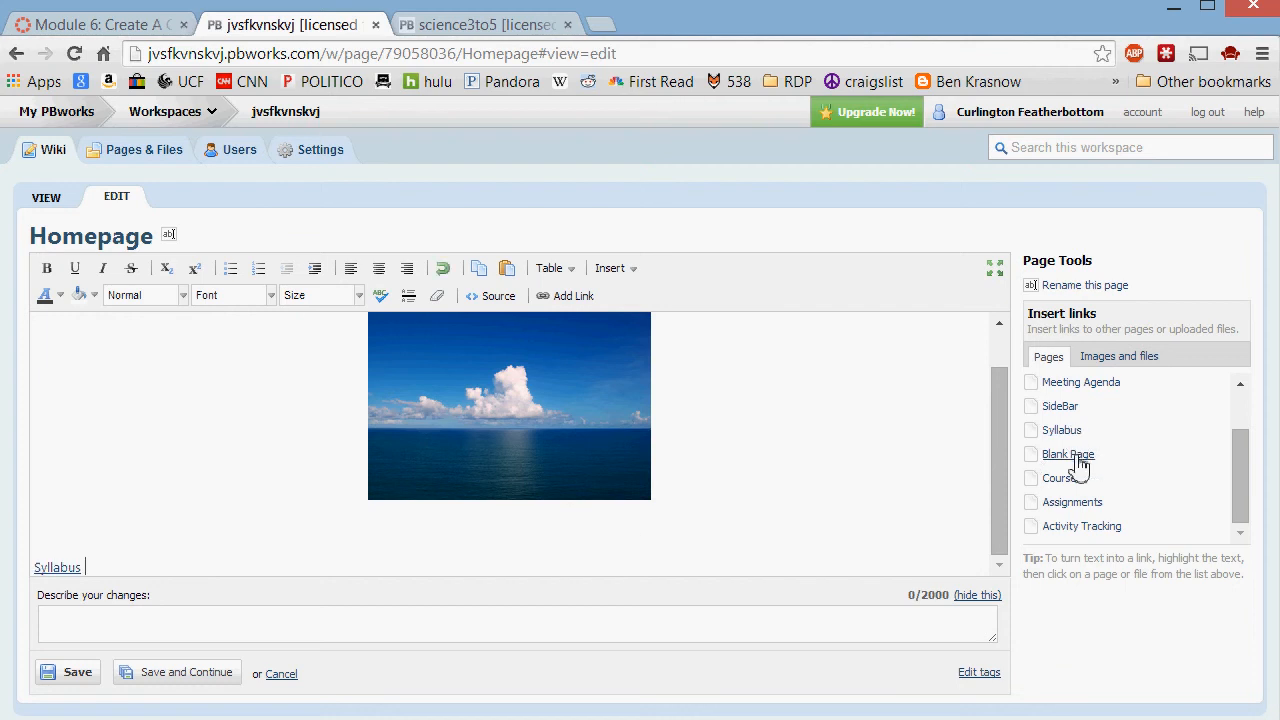
key(Return)
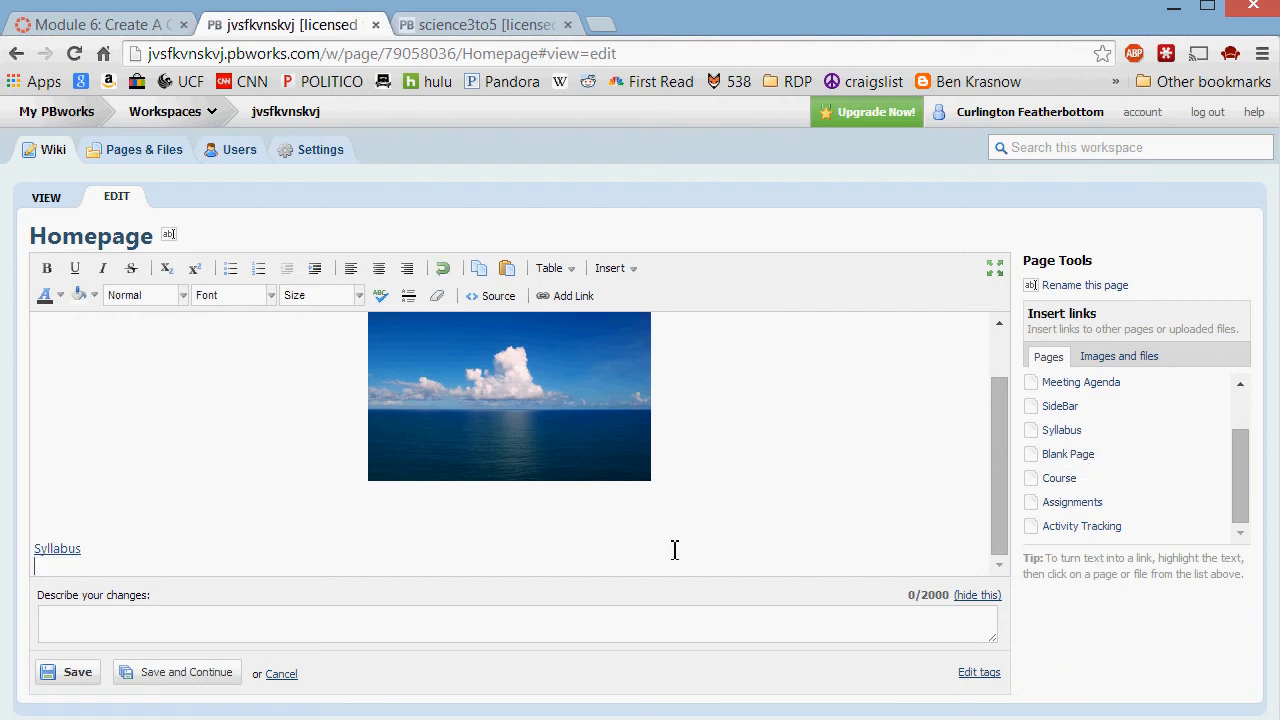
click(1070, 502)
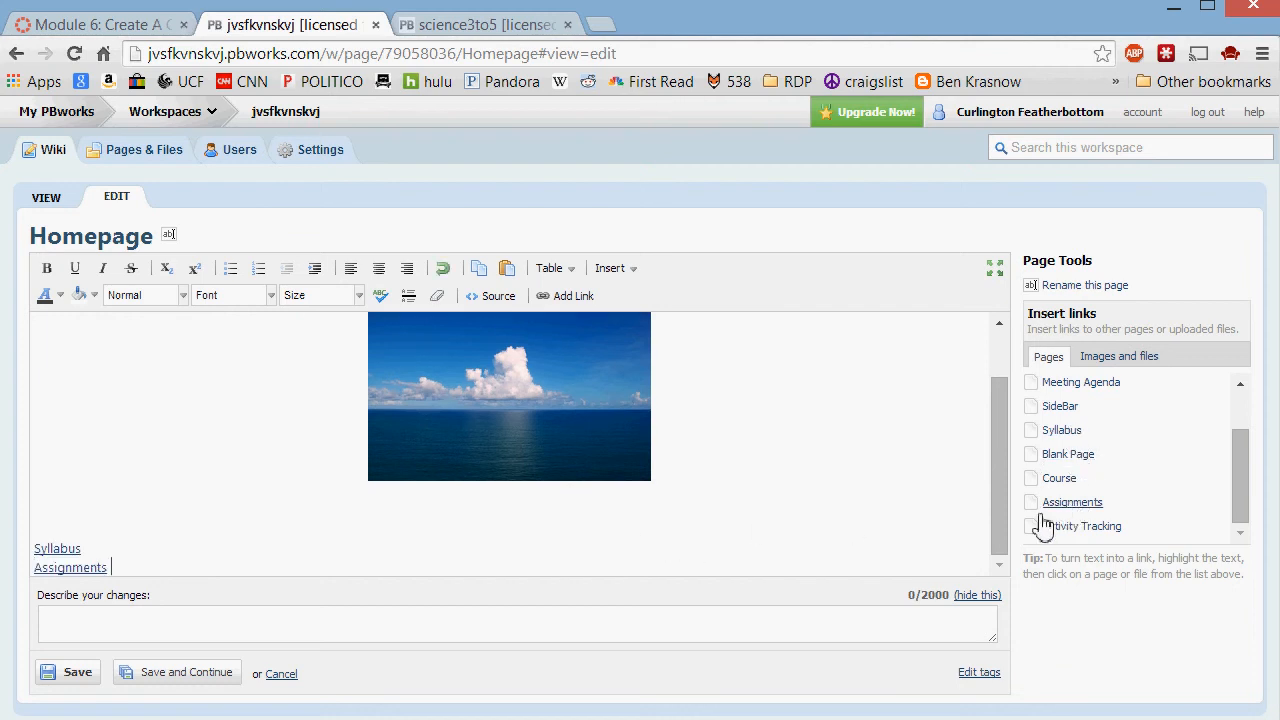
key(Return)
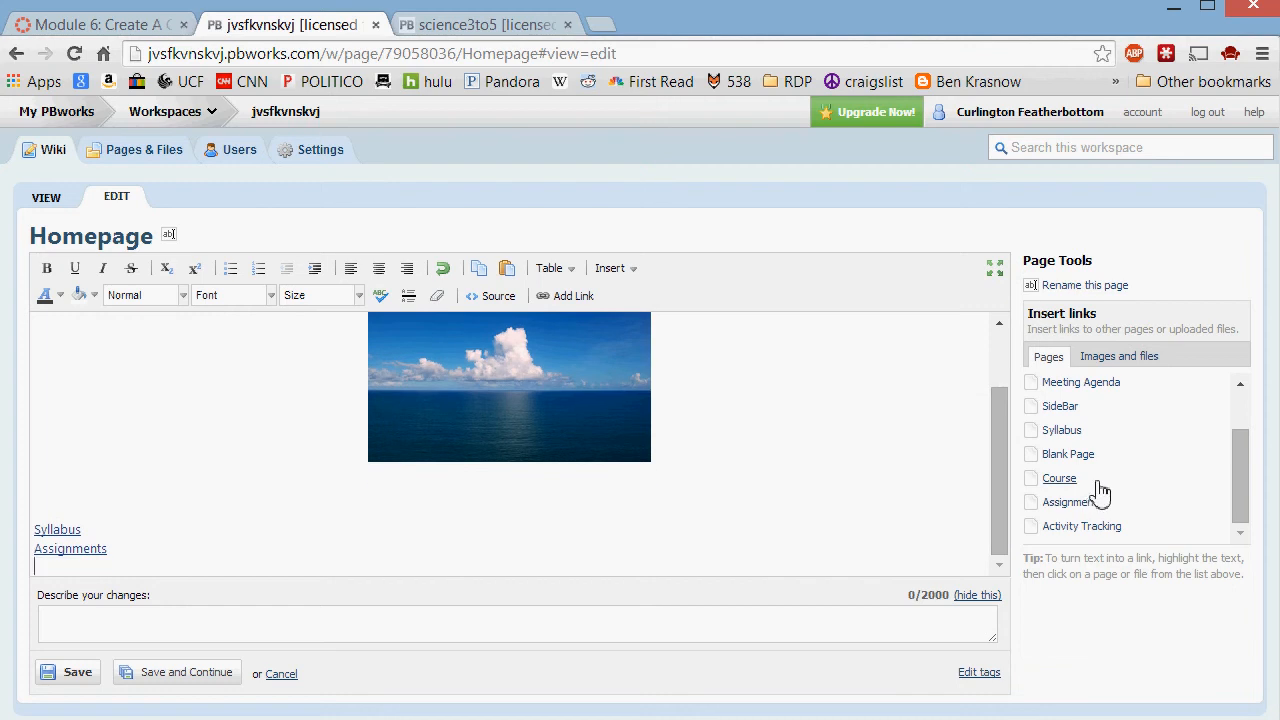
click(1059, 478)
key(Return)
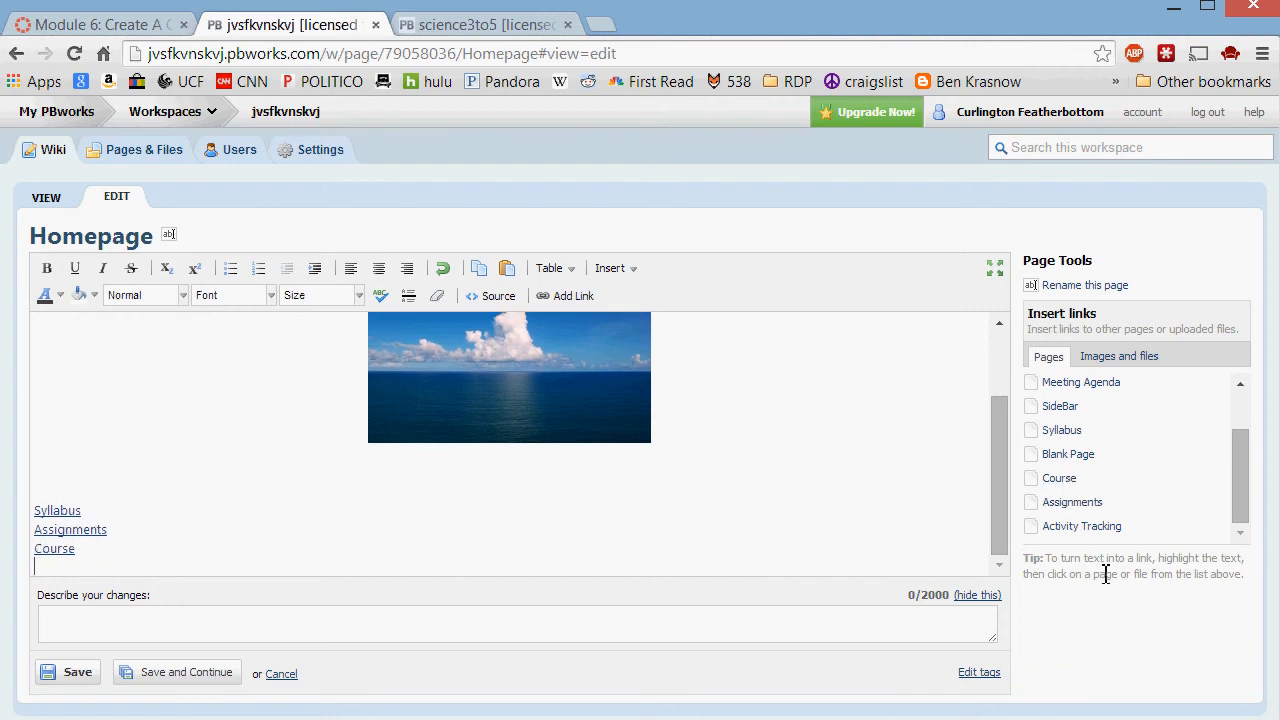
click(84, 678)
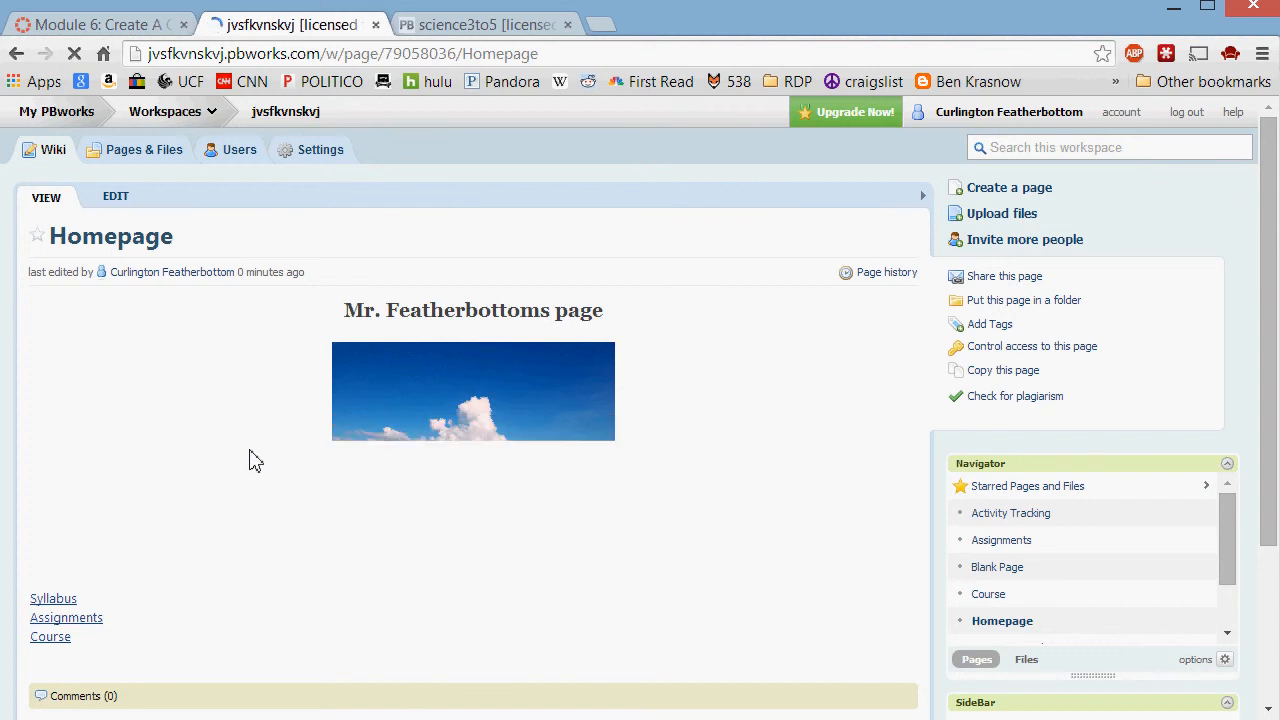
- Follow the Homepage's Syllabus link and look through the template syllabus down to the end of the page
click(50, 599)
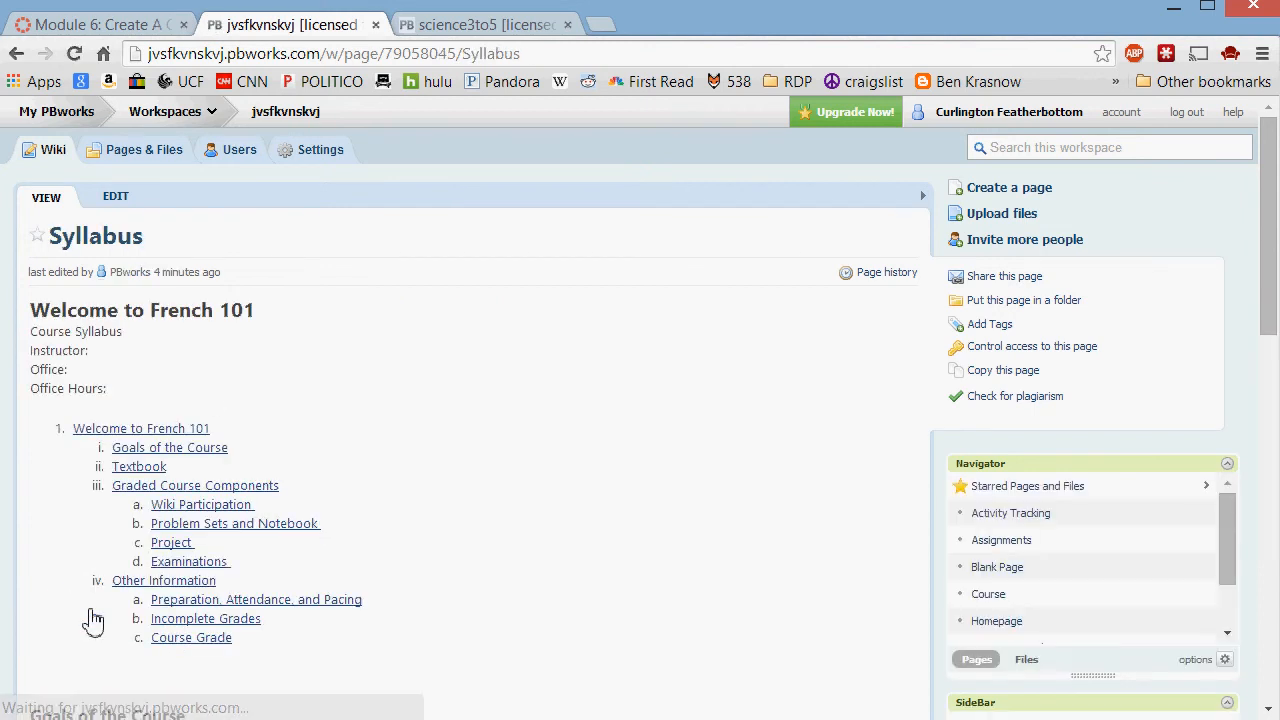
scroll(140, 560, down, 1)
scroll(157, 540, down, 6)
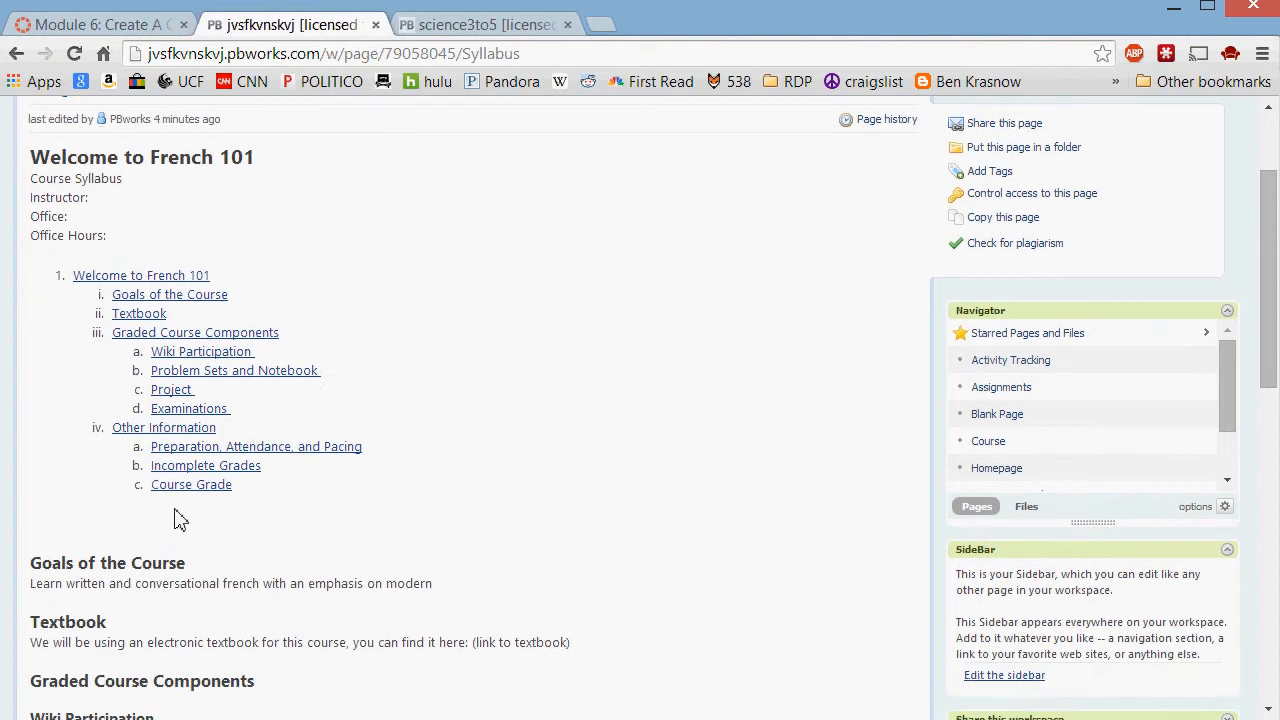
scroll(157, 515, down, 3)
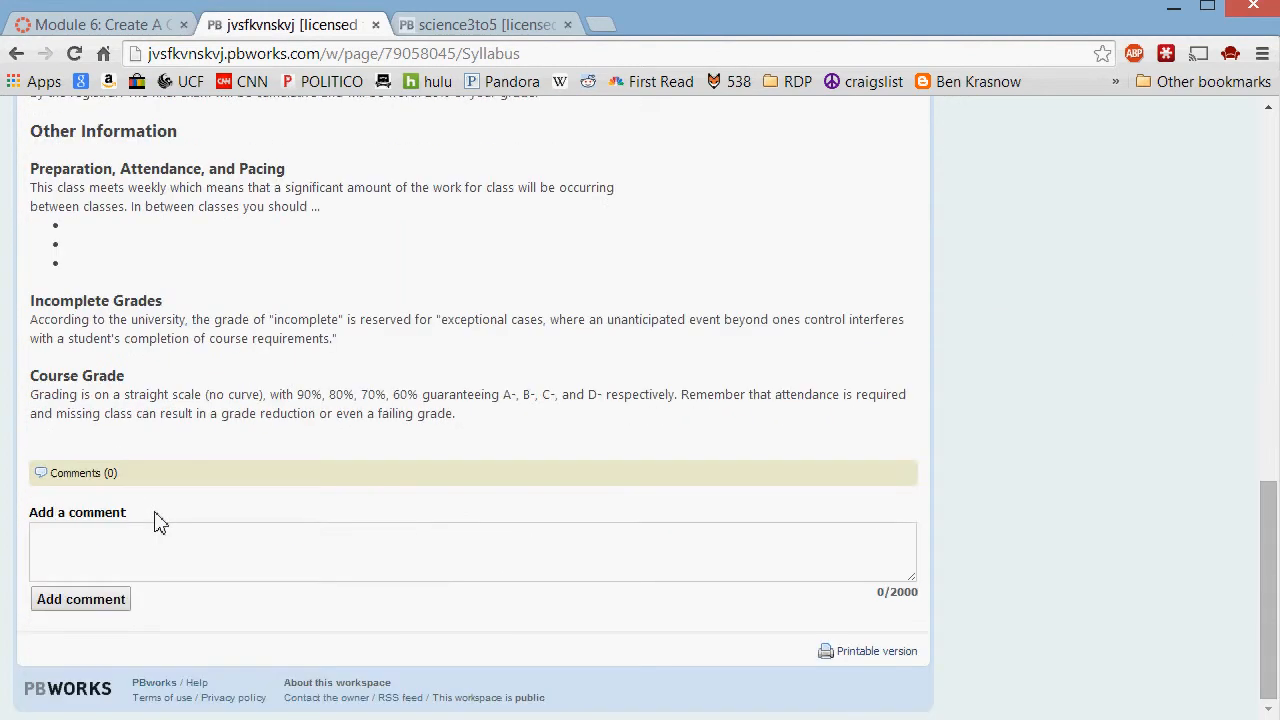
- Open the Syllabus page in the editor, look through its editable template content, and return to the page view
scroll(154, 518, up, 9)
scroll(289, 568, up, 1)
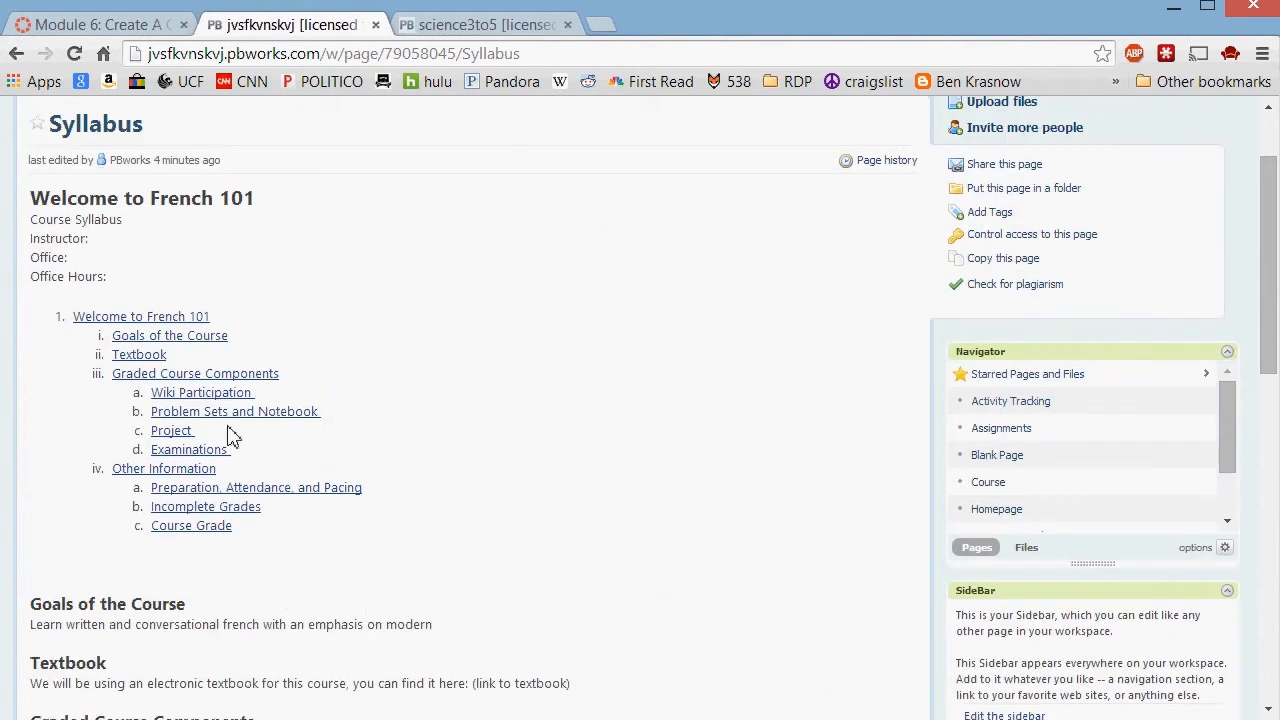
scroll(230, 360, up, 2)
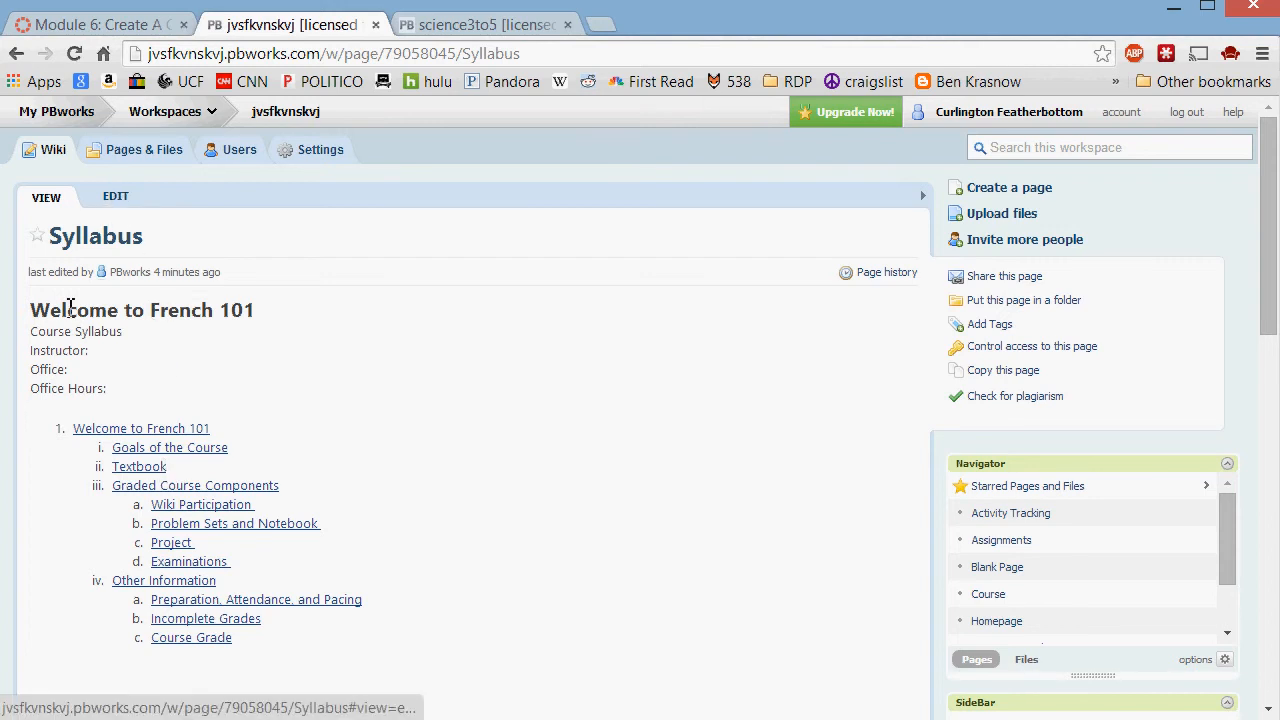
click(115, 197)
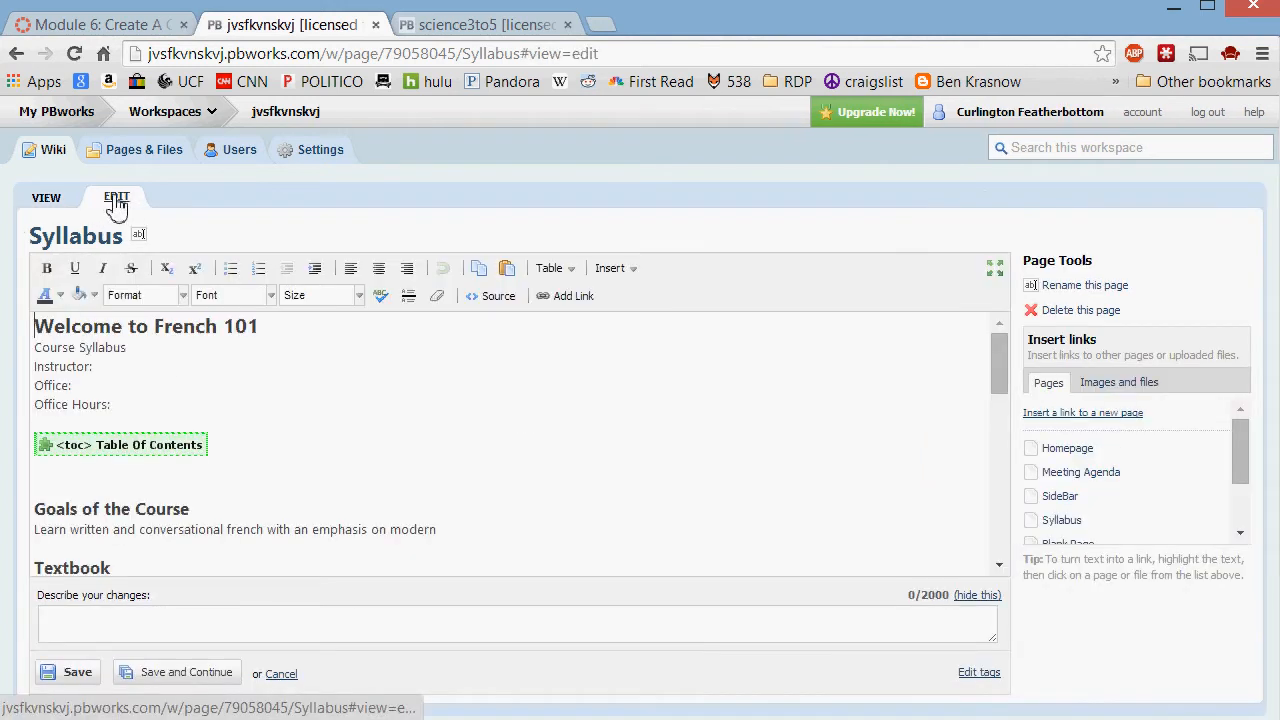
scroll(131, 463, down, 1)
scroll(131, 463, down, 10)
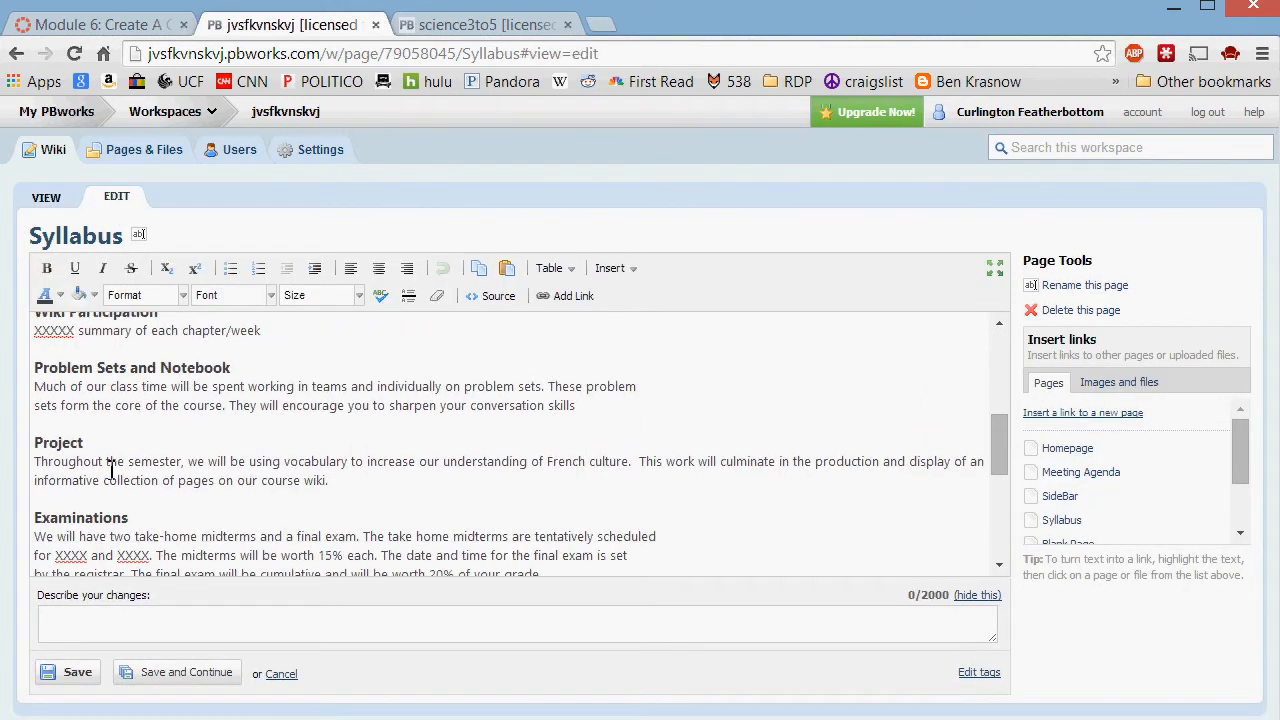
scroll(130, 445, down, 1)
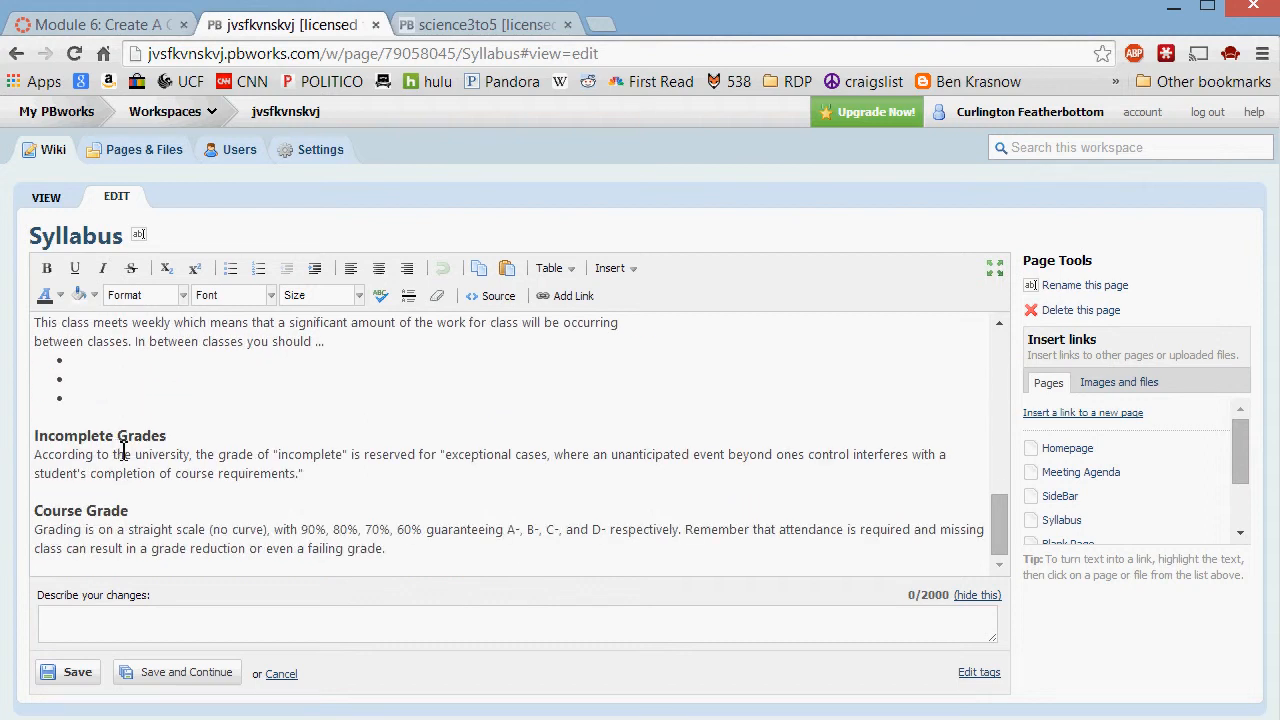
scroll(123, 454, up, 14)
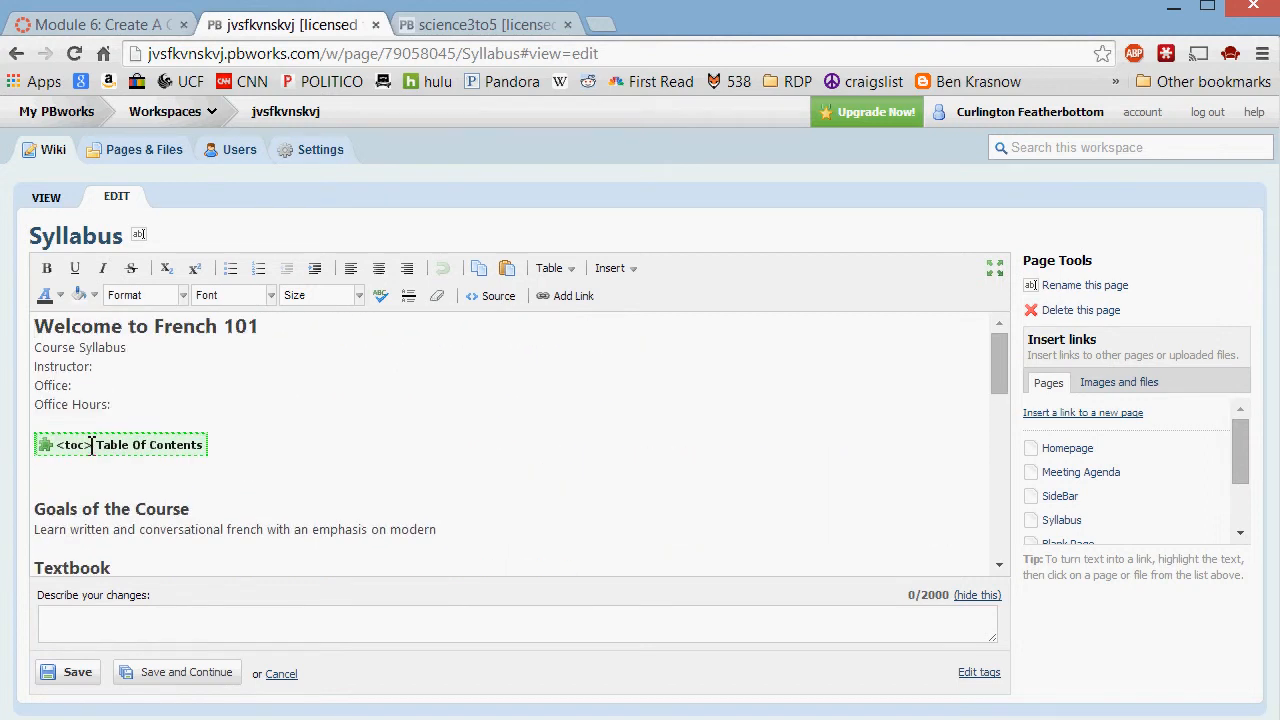
click(92, 446)
click(161, 408)
scroll(150, 446, down, 4)
scroll(150, 412, up, 4)
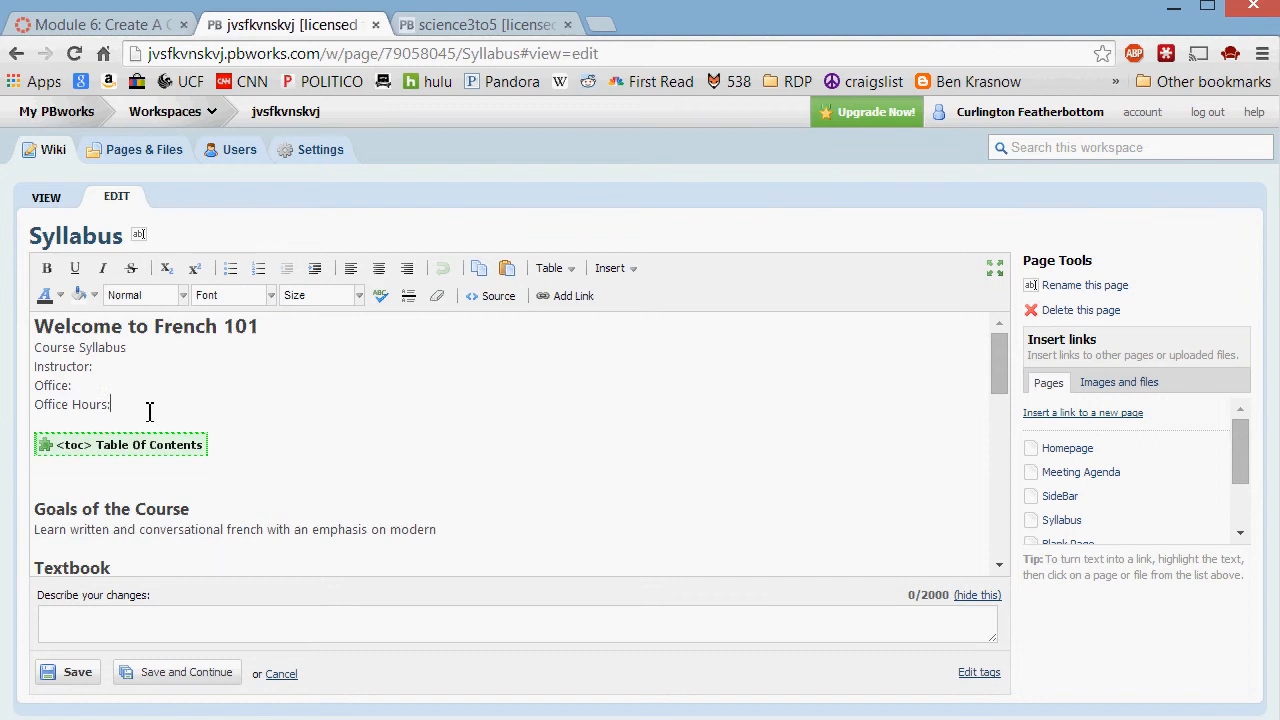
click(47, 198)
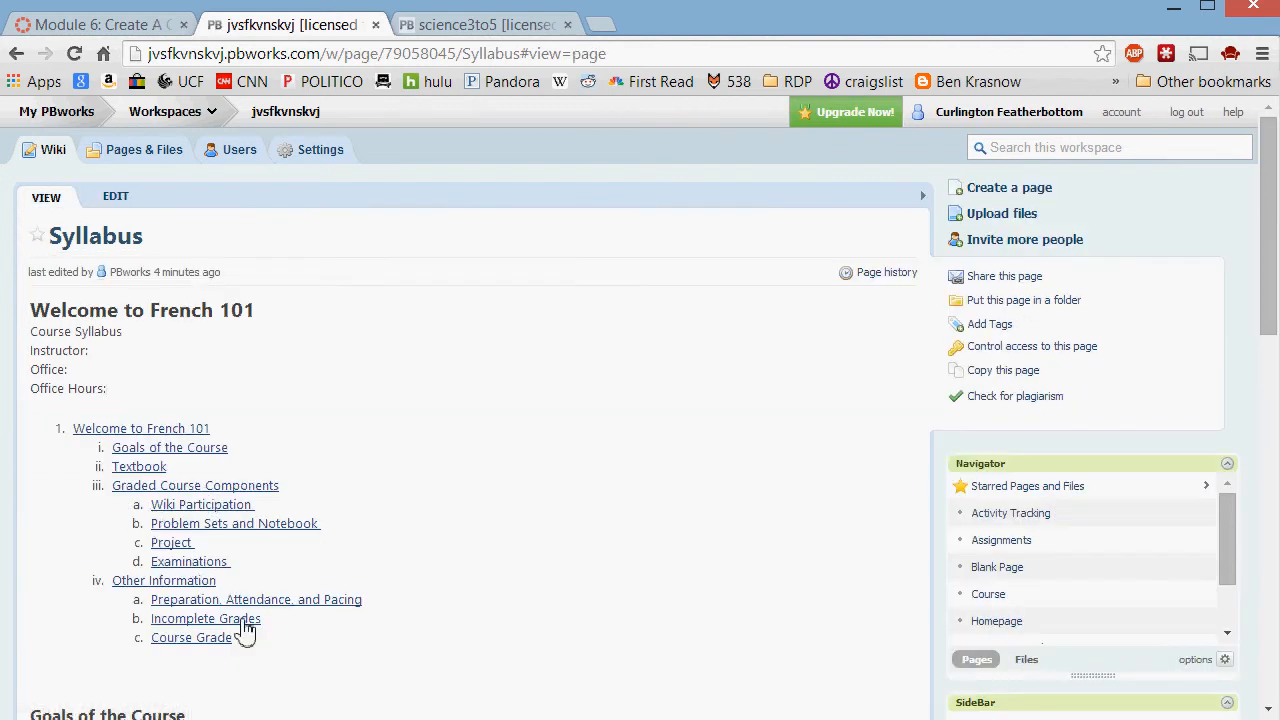
- Review the displayed Syllabus page from the table of contents down to the end and back
scroll(479, 517, down, 8)
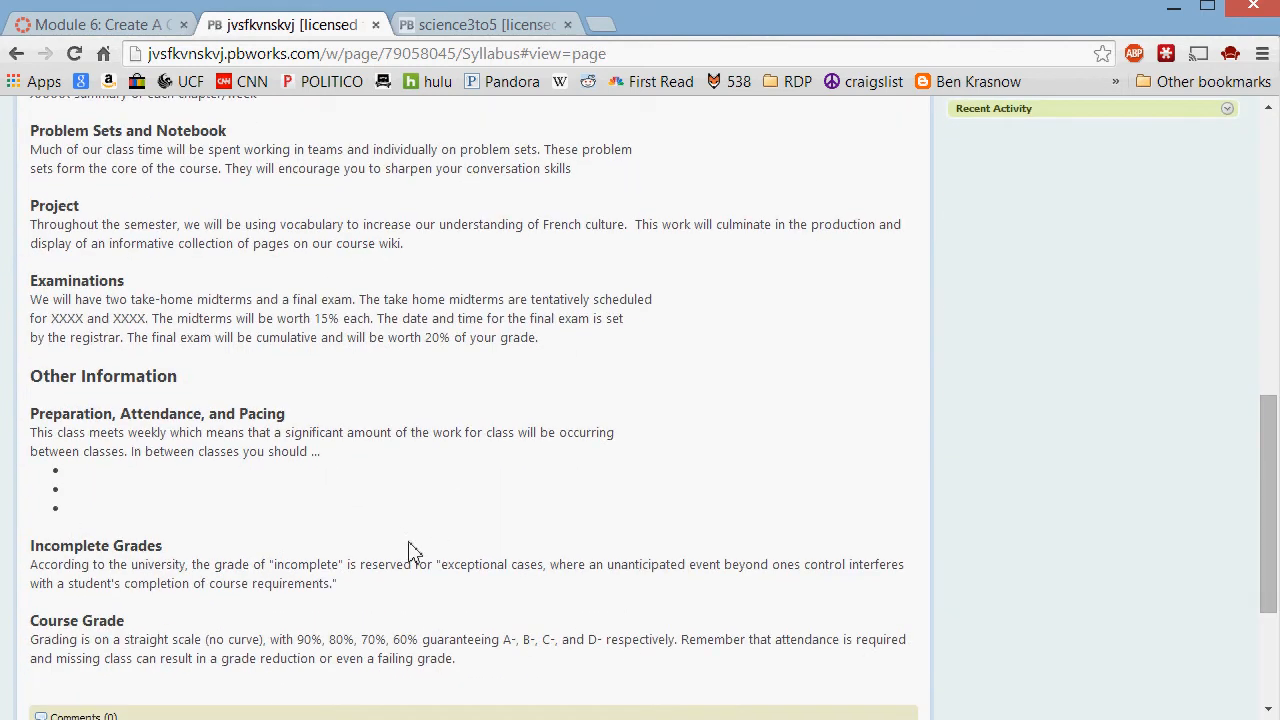
scroll(415, 540, down, 3)
scroll(420, 517, up, 15)
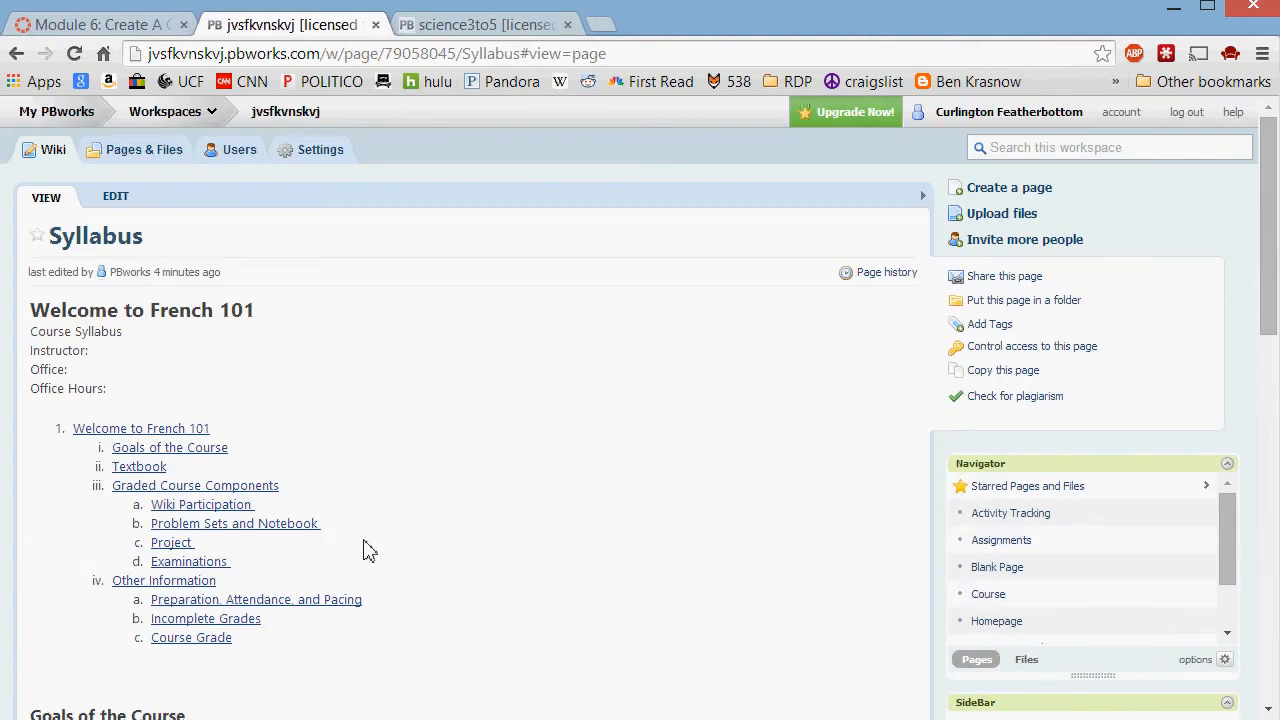
- Open the Course page for editing and delete all of its template content
click(996, 597)
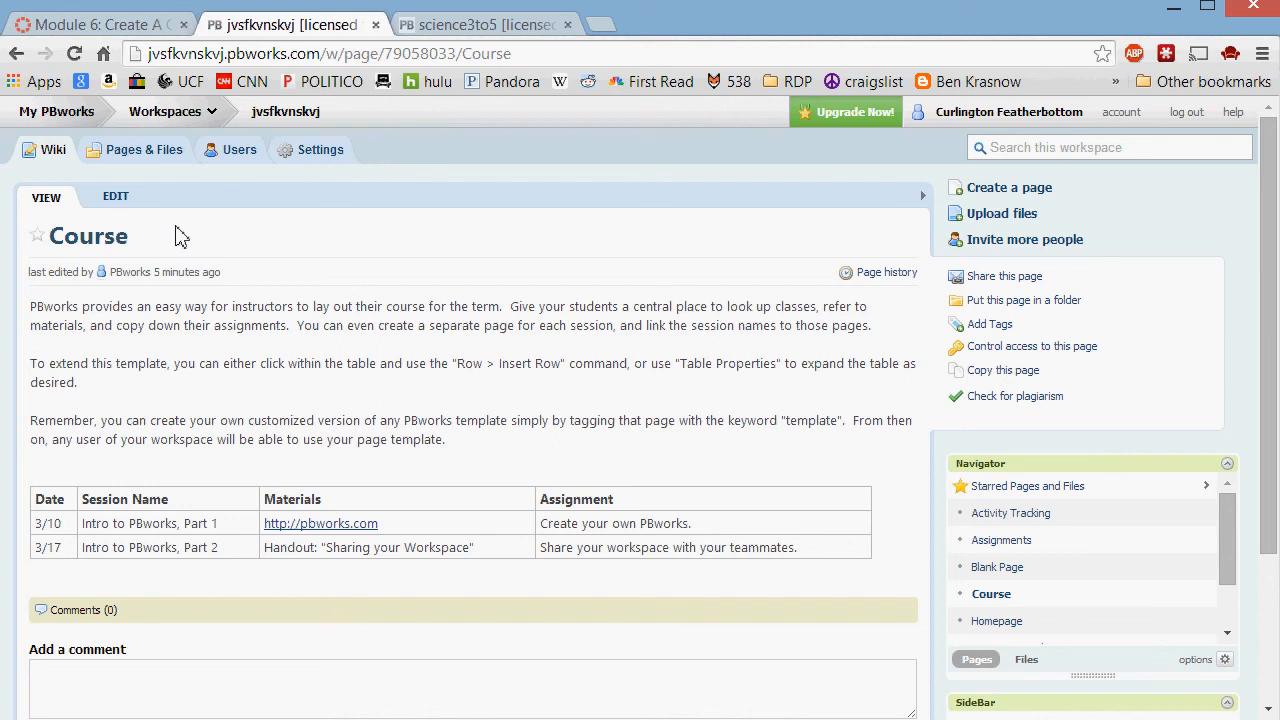
click(115, 197)
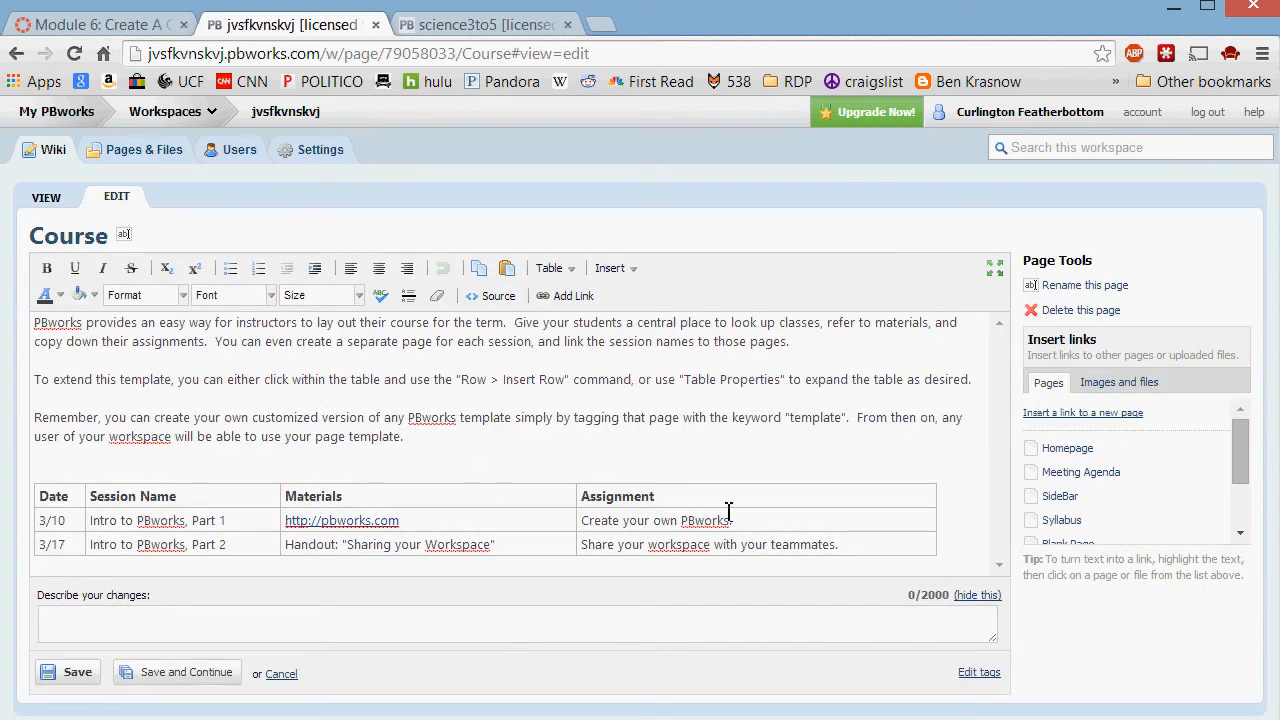
key(ctrl+a)
key(Delete)
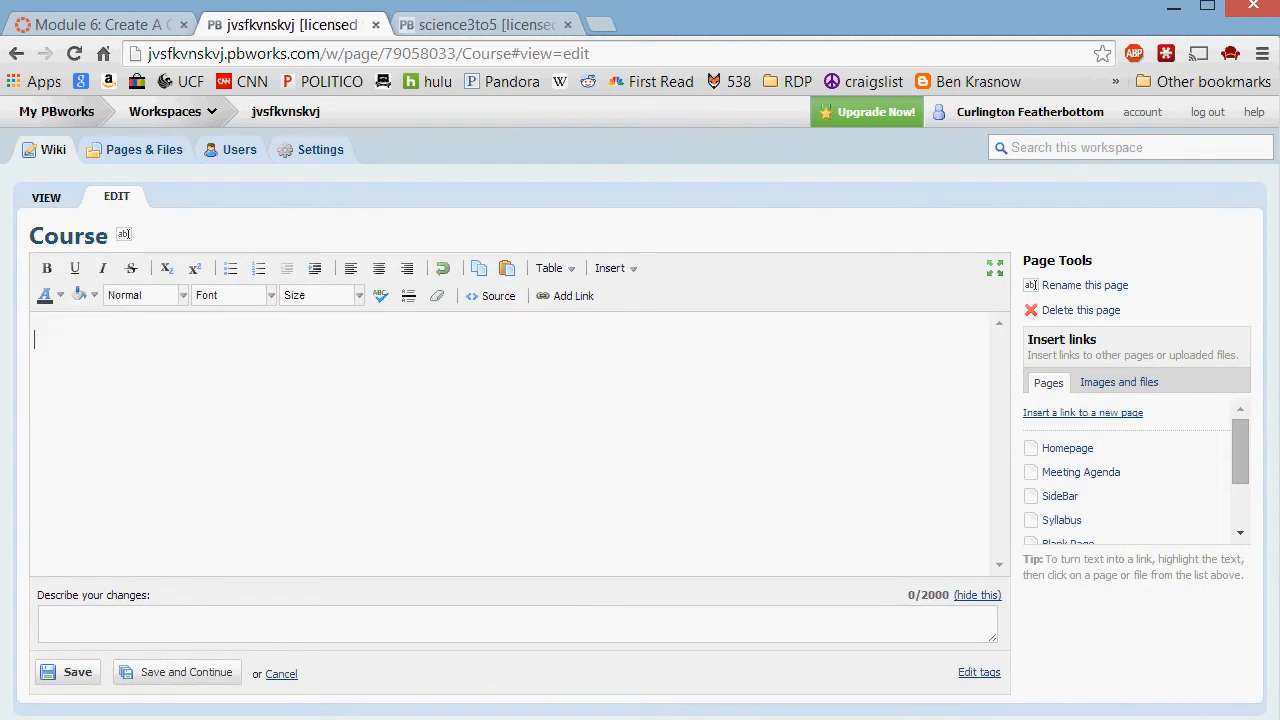
- Insert a table with six rows and three columns into the empty Course page
click(549, 268)
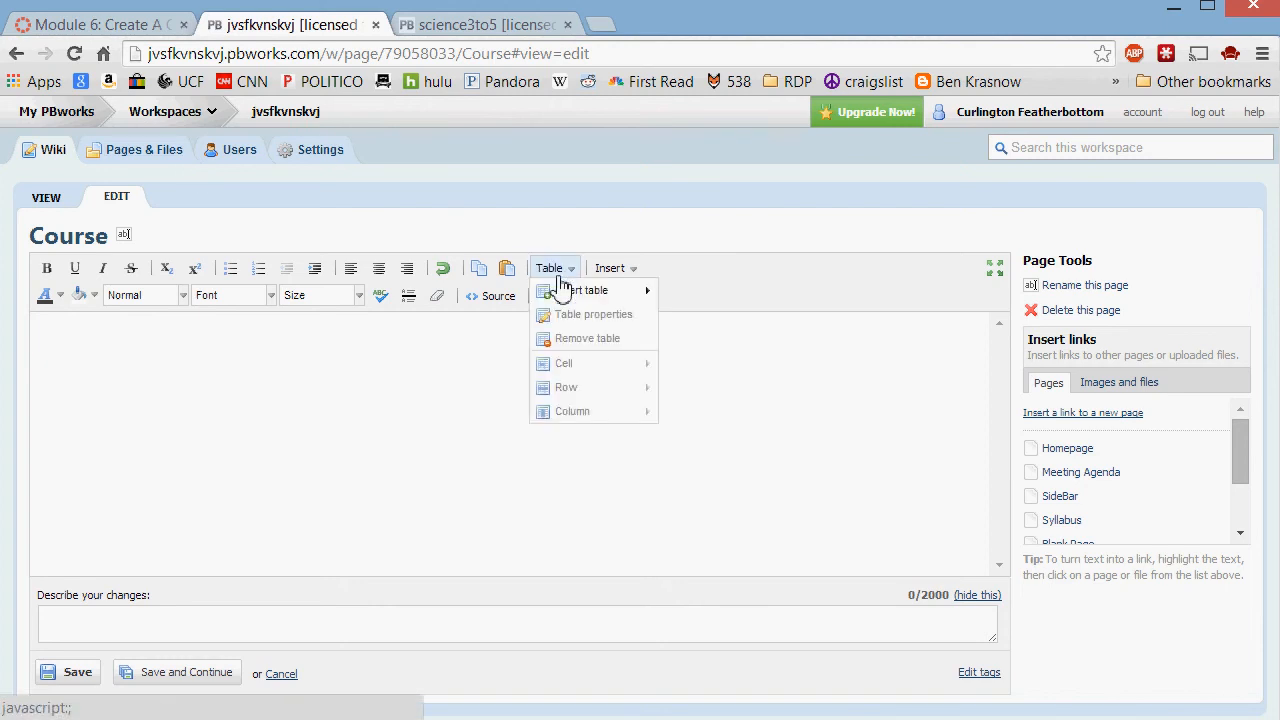
mouse_move(572, 300)
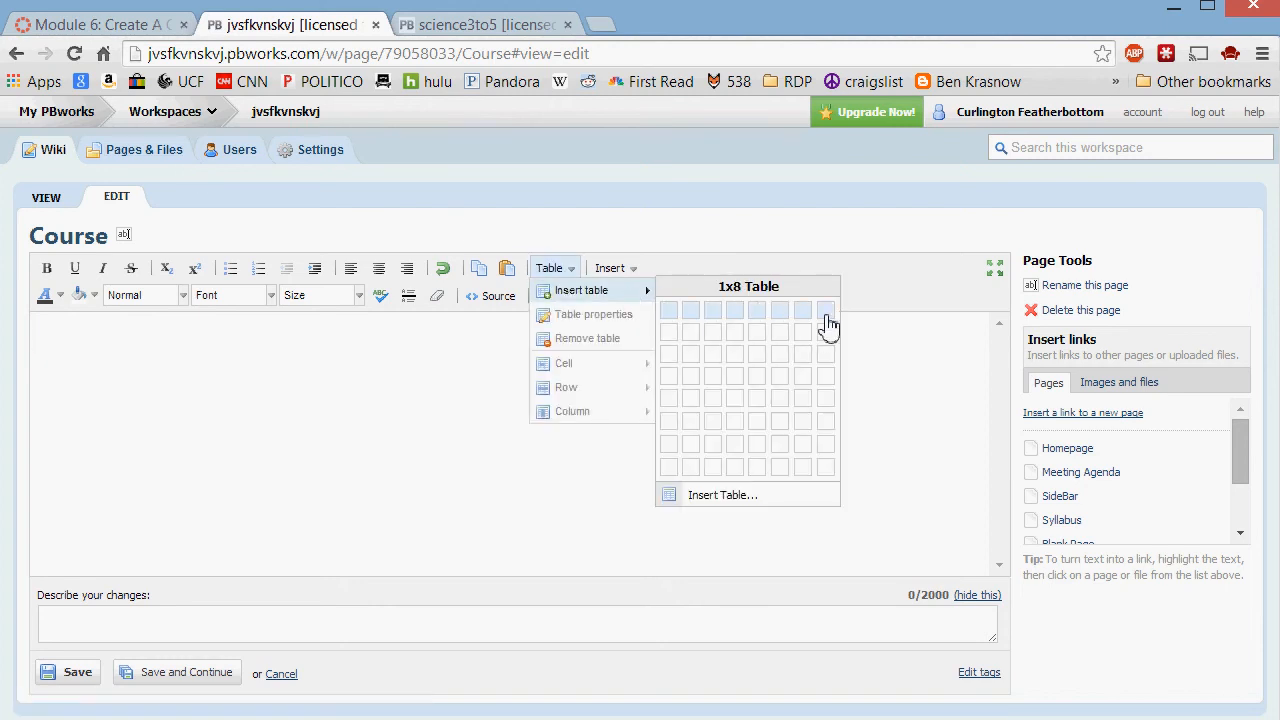
click(718, 444)
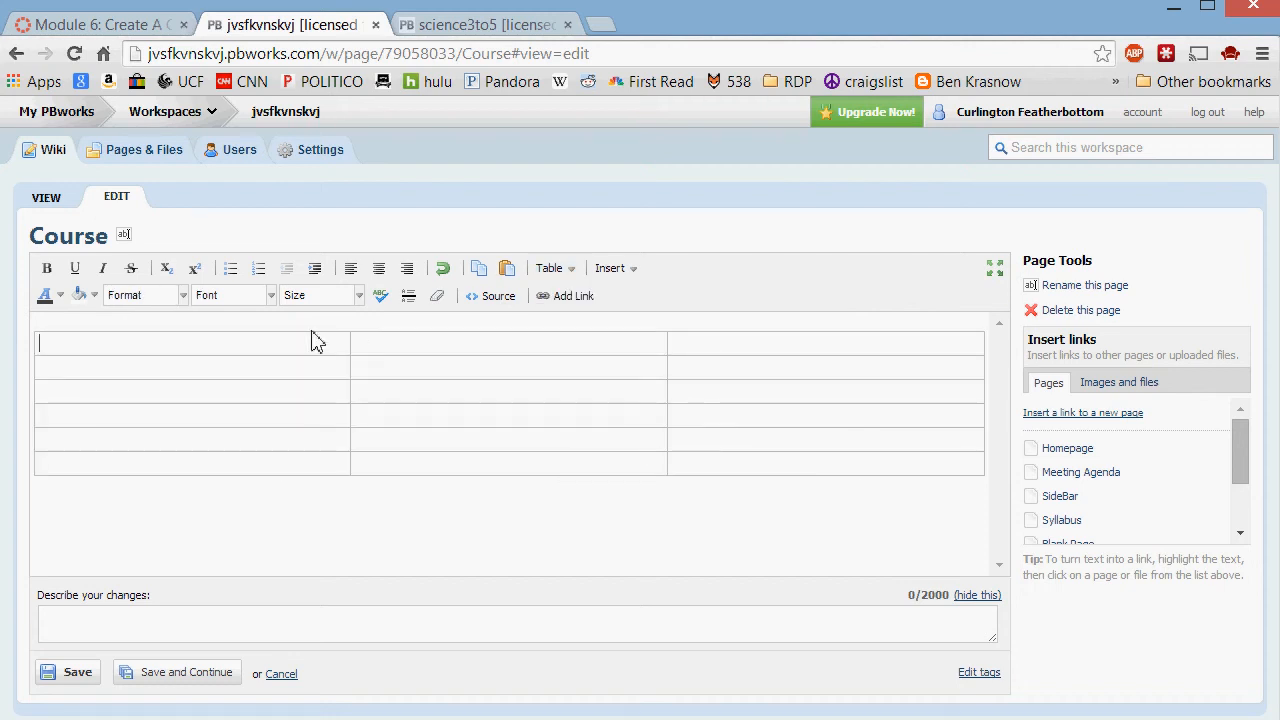
- Fill the table with placeholder text: "dthrj" in the first cell, "fyjghj" and "ffhghmghm" in the fifth row, "h" in the third
text(dthrj)
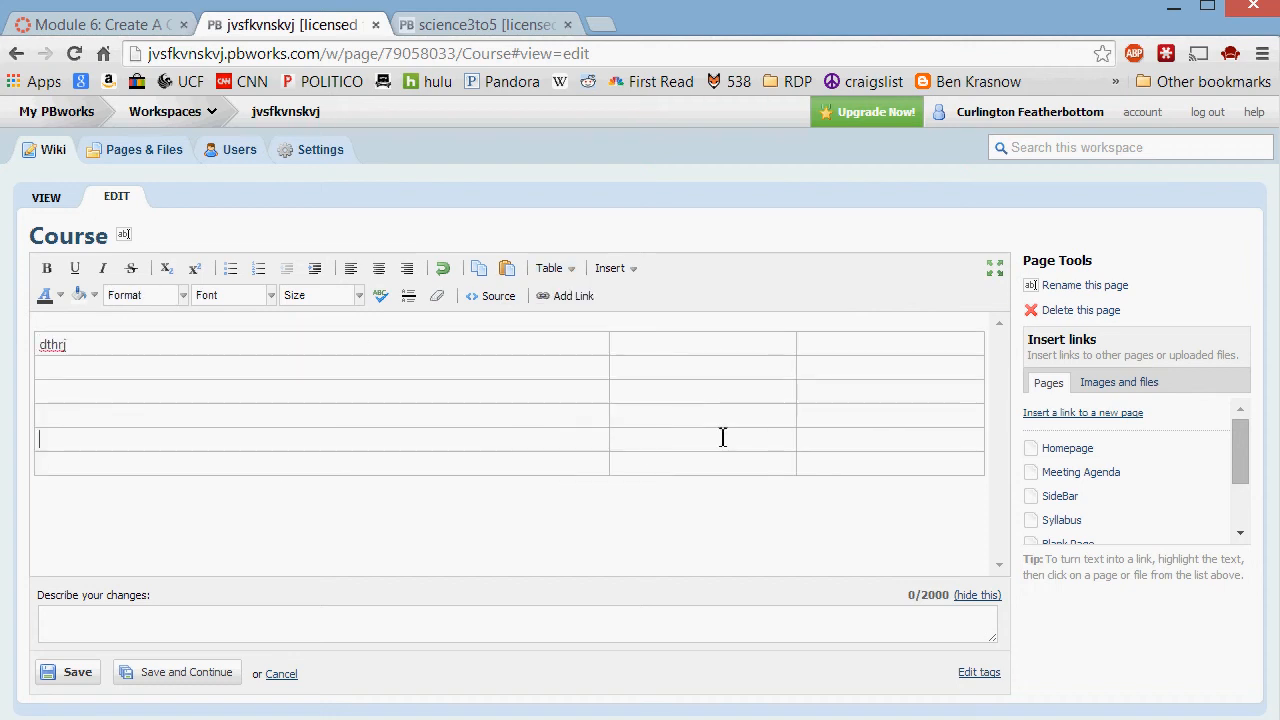
click(730, 436)
text(fyjghj)
click(886, 444)
text(ffhghmghm)
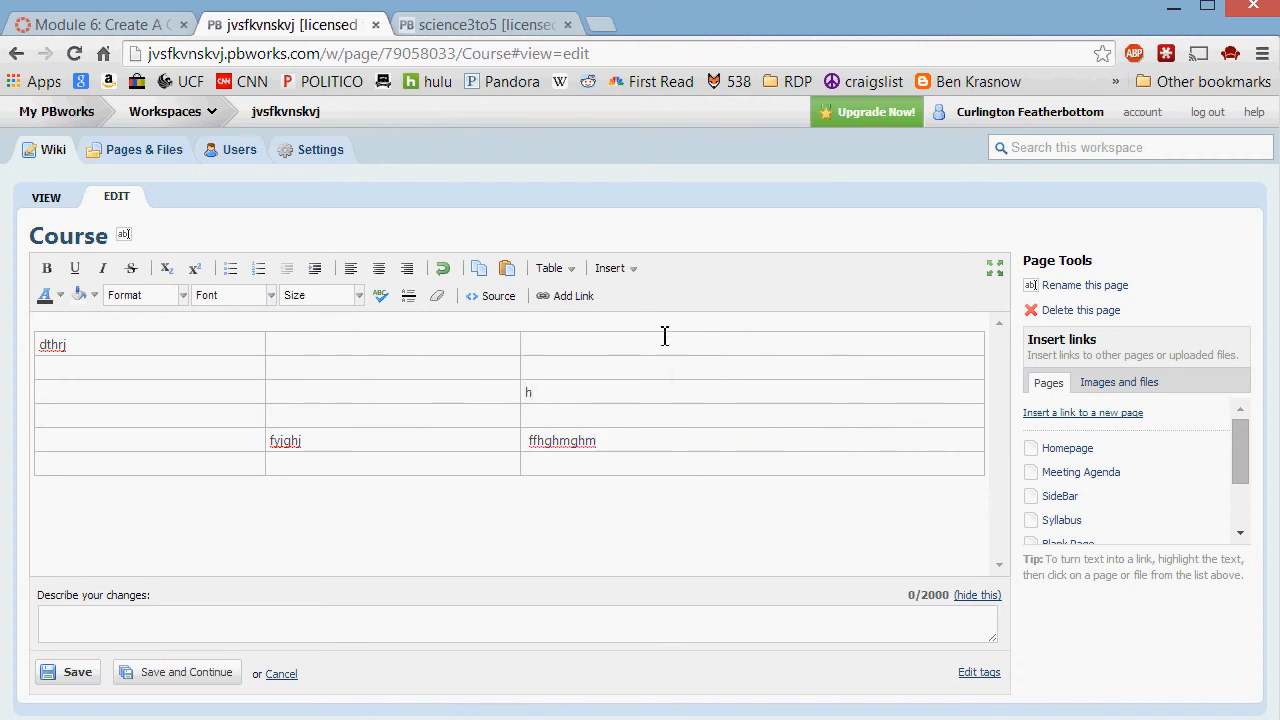
- Insert Clouds_over_the_Atlantic_Ocean.jpg into the third column of the table's first row and save the Course page
click(1116, 385)
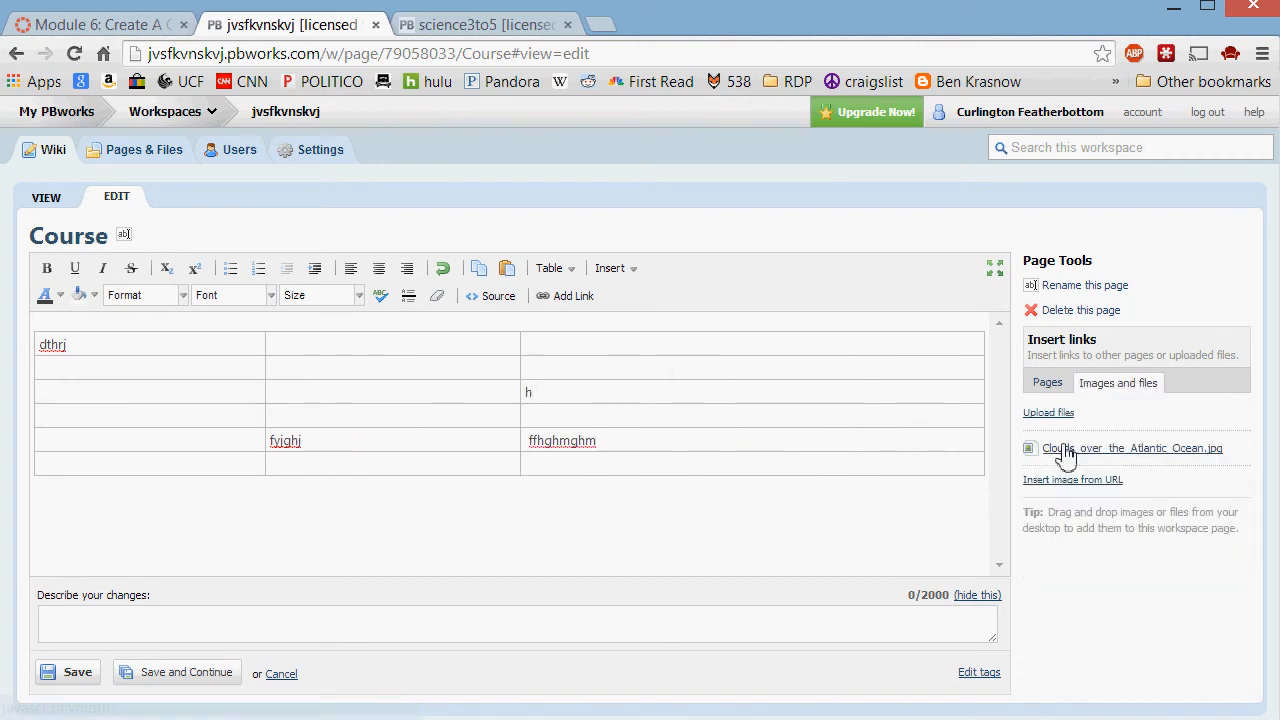
click(1065, 448)
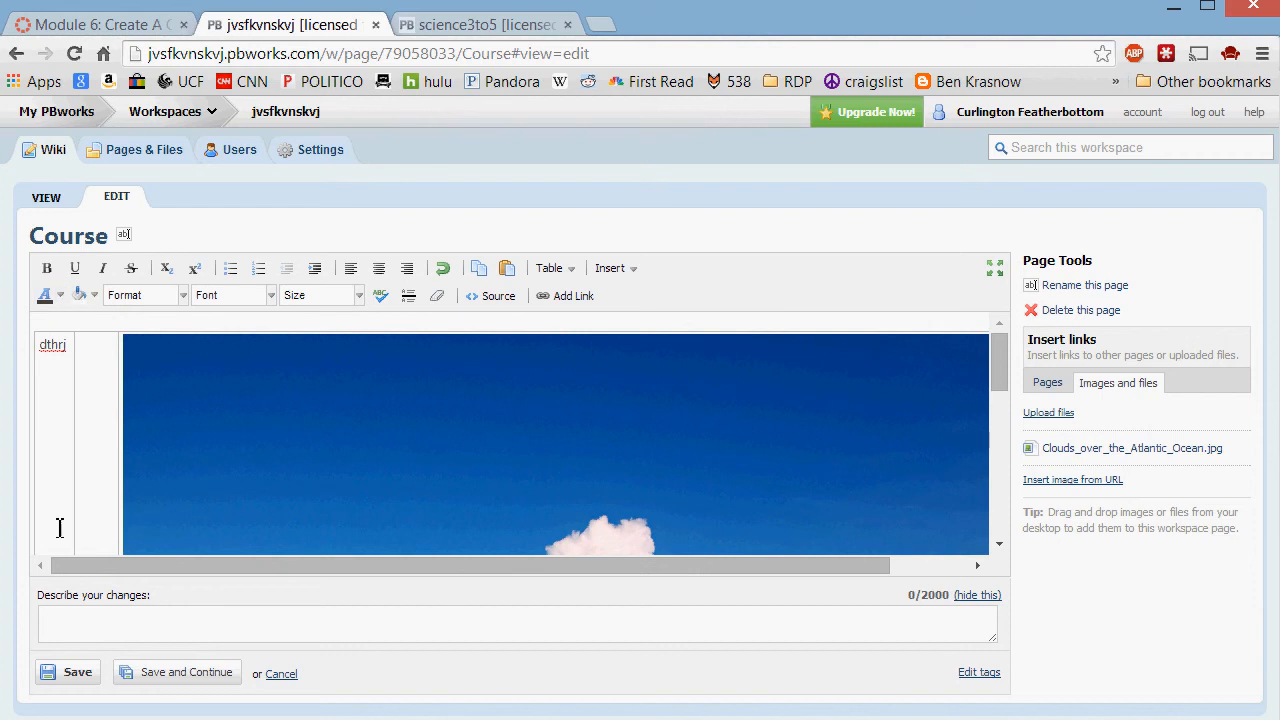
click(75, 670)
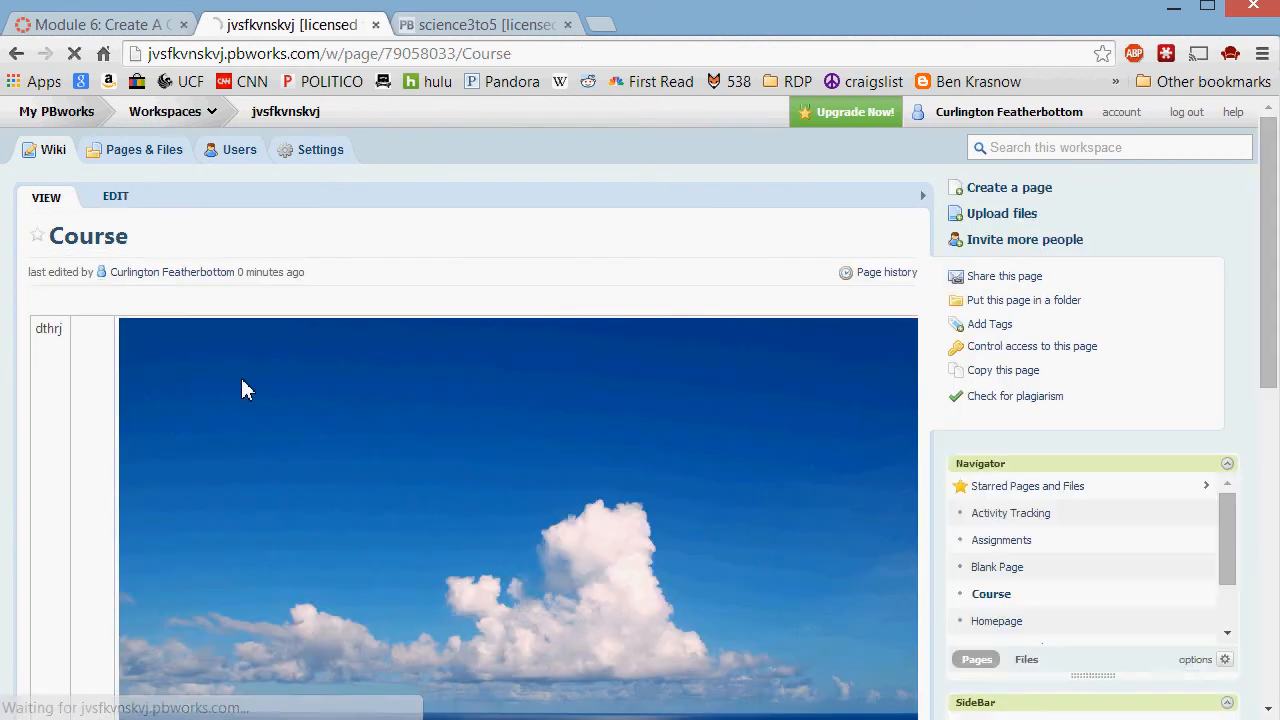
- Check the saved Course page with its table and image, briefly reopening it in the editor
scroll(240, 375, down, 3)
scroll(246, 380, down, 4)
scroll(180, 405, up, 5)
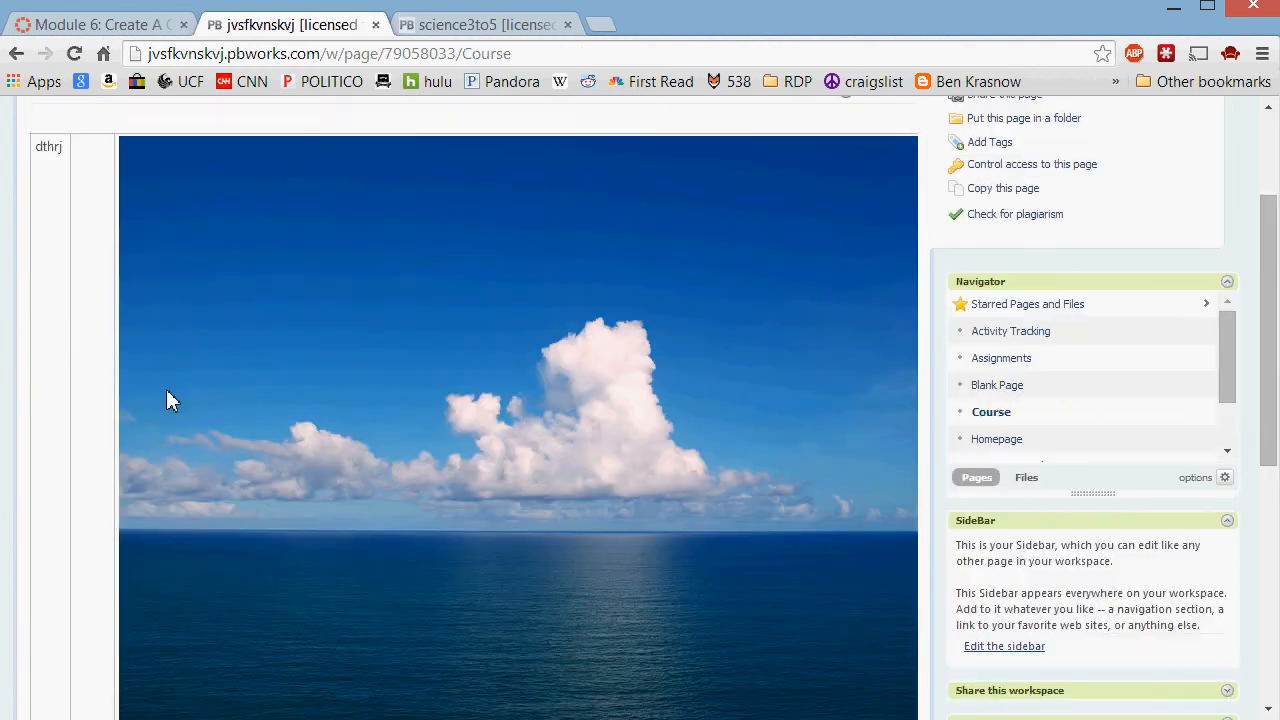
scroll(234, 405, up, 3)
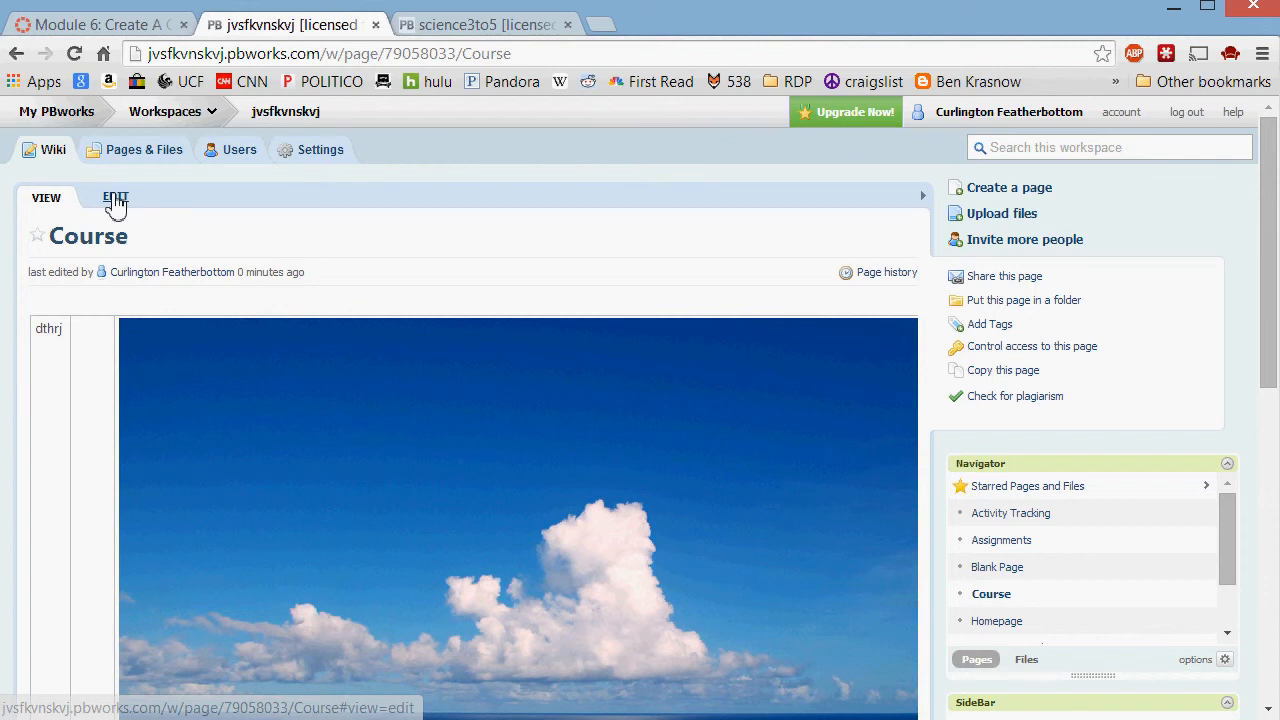
click(114, 196)
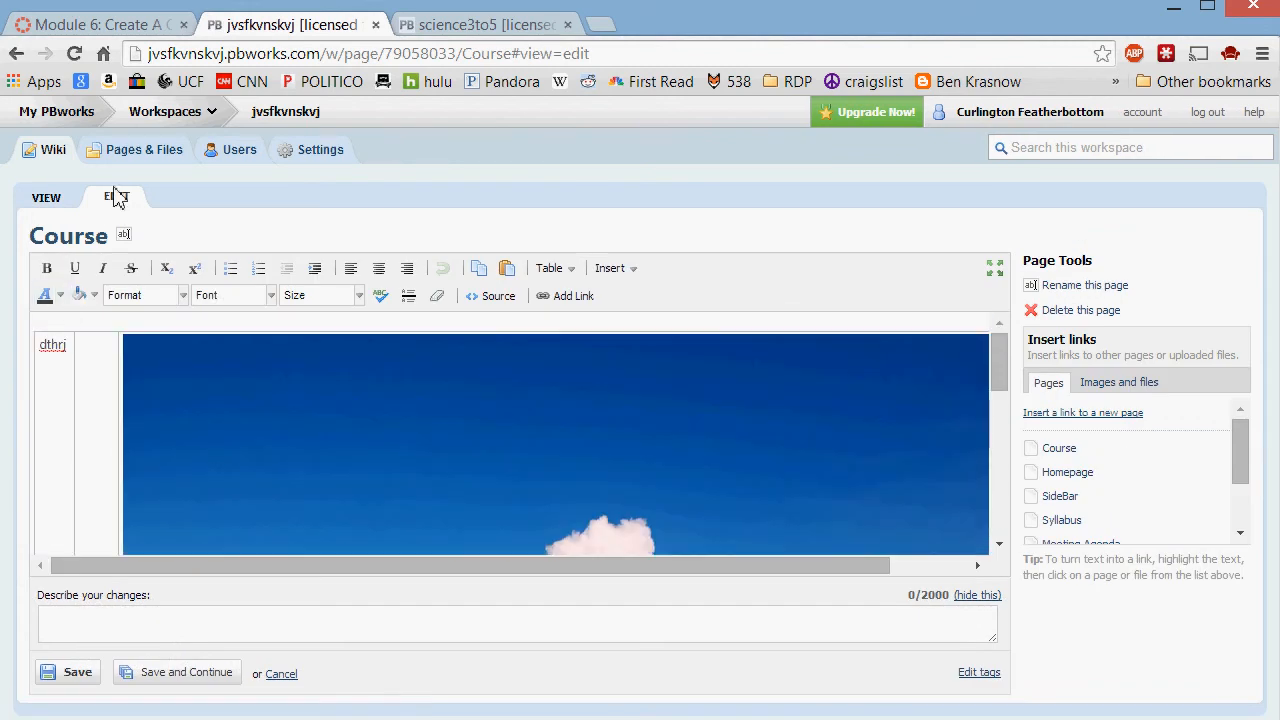
click(50, 200)
scroll(194, 469, down, 10)
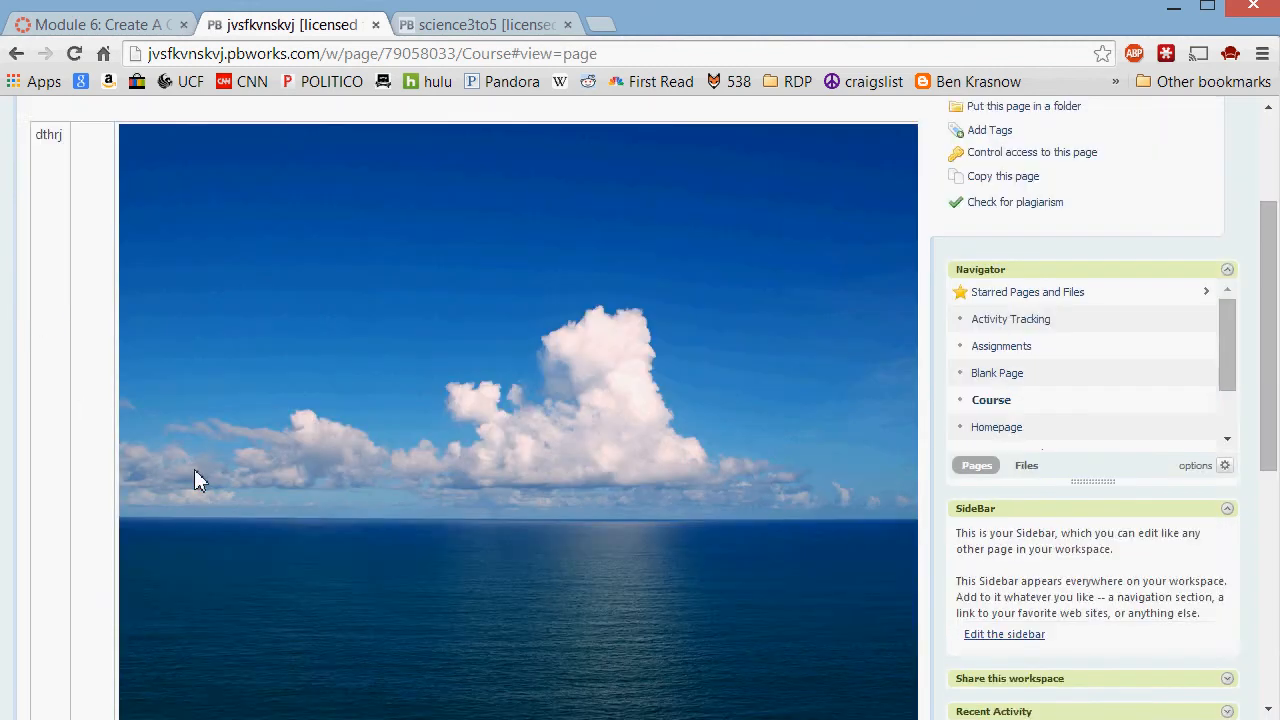
scroll(418, 460, up, 8)
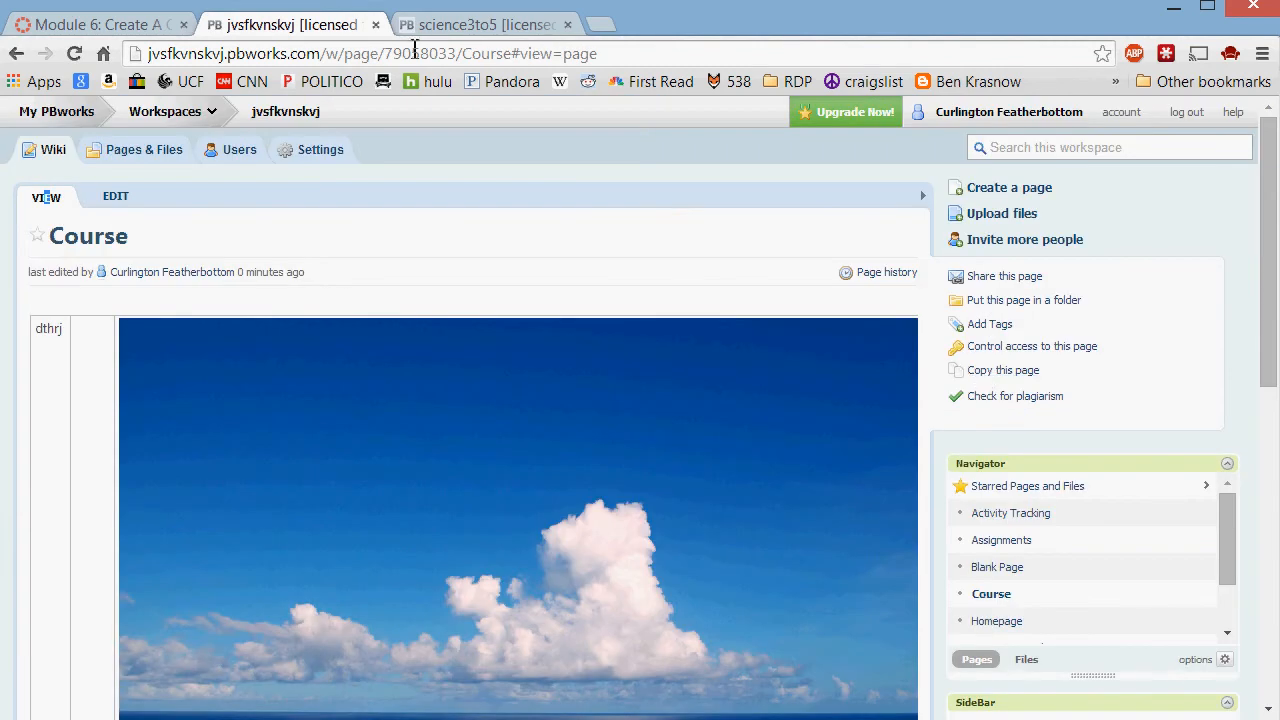
- Switch to the science3to5 example wiki and look through its Homepage down to the page links at the end
click(456, 25)
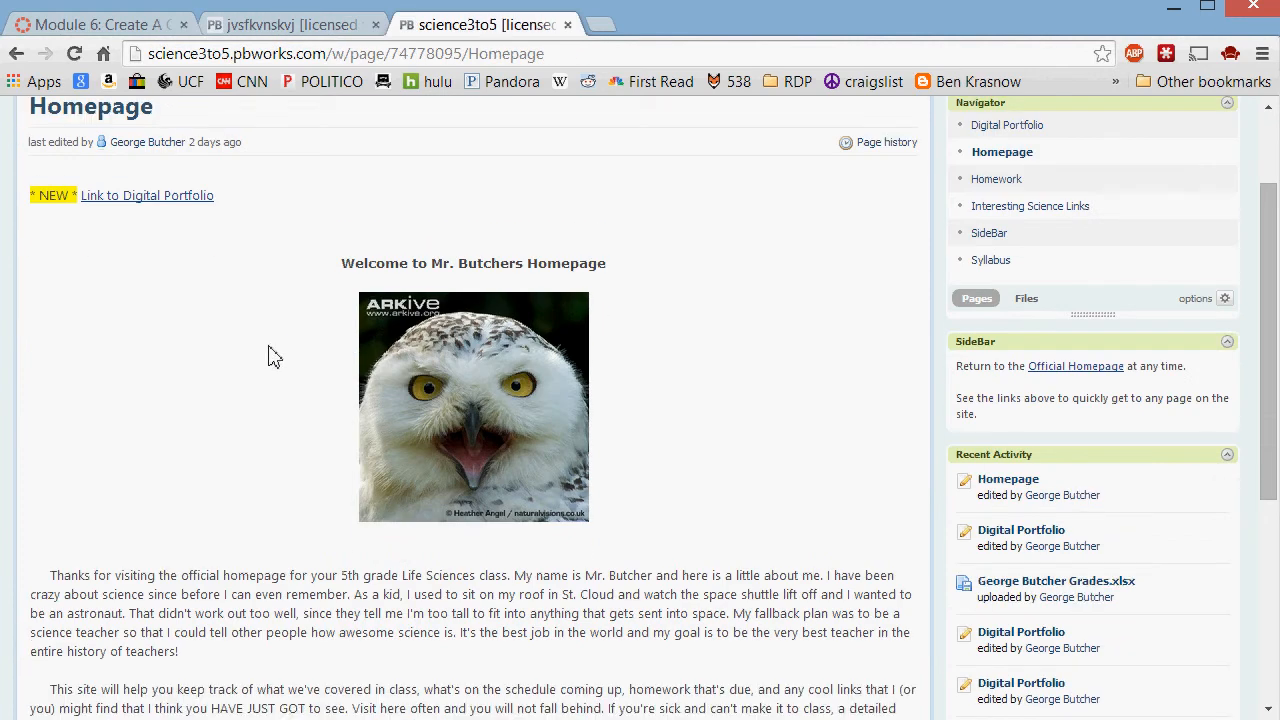
scroll(269, 354, up, 2)
scroll(500, 380, down, 5)
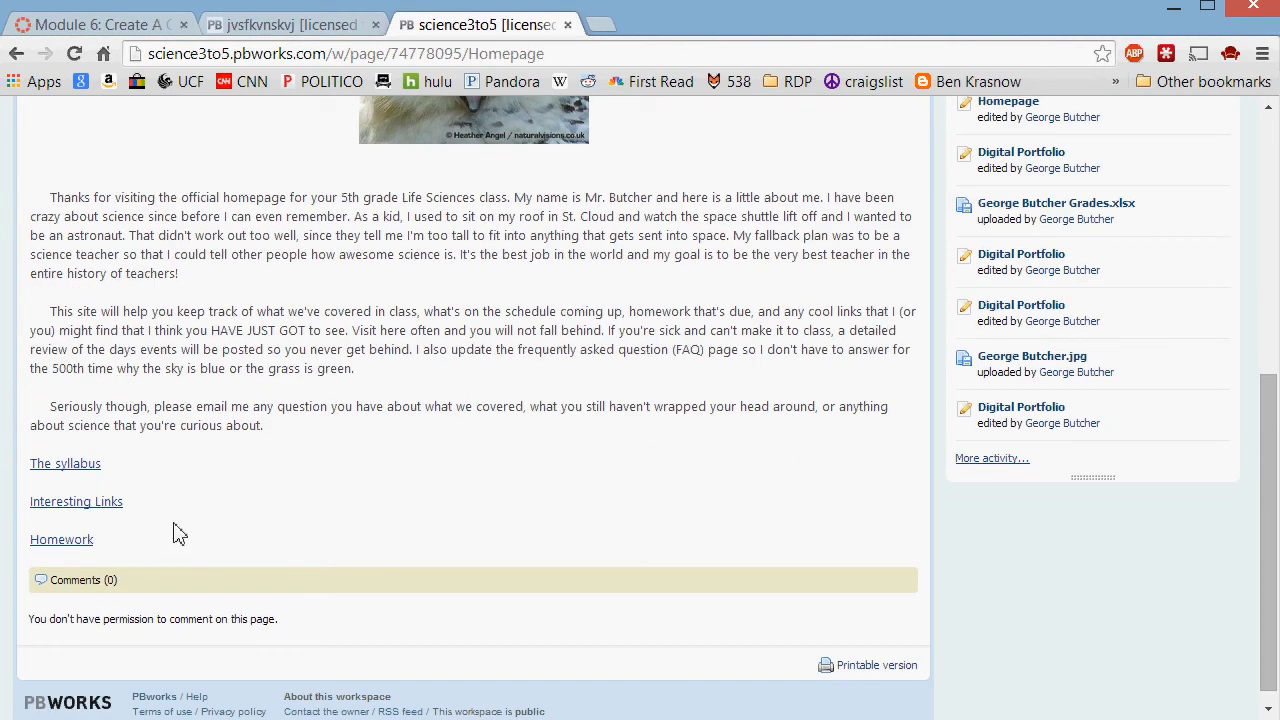
scroll(176, 510, up, 2)
scroll(200, 470, down, 2)
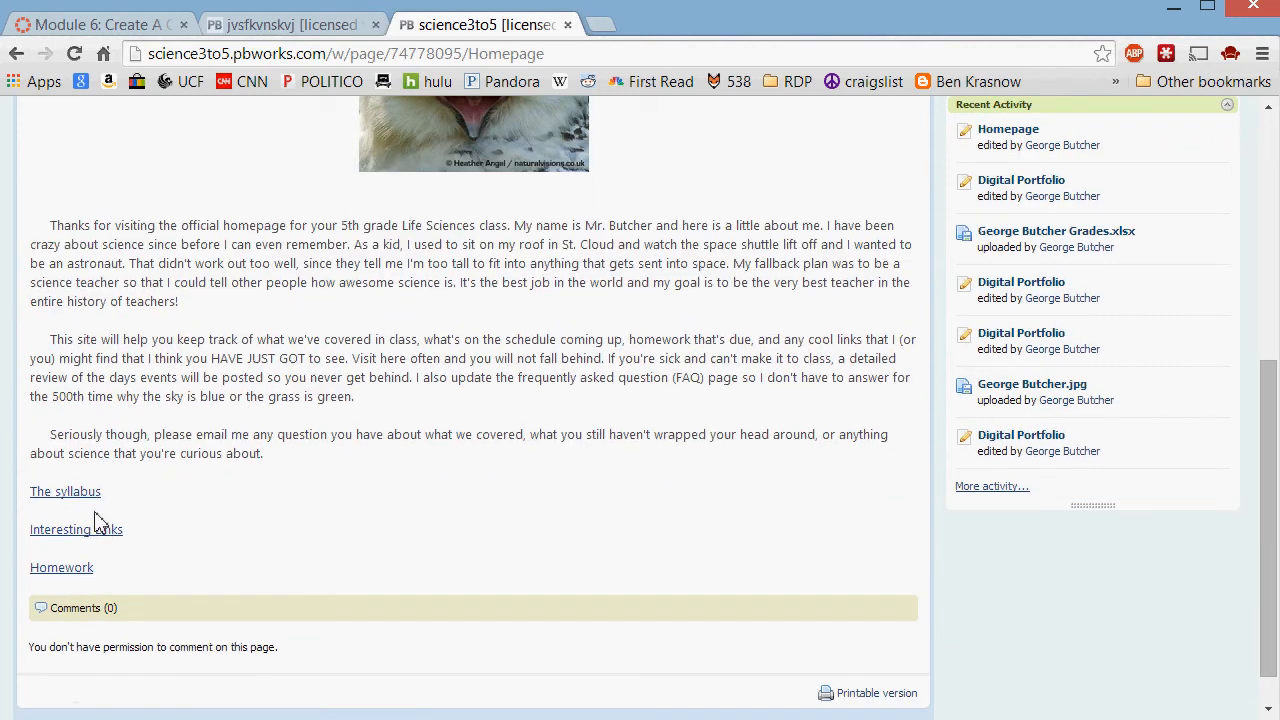
- Follow the example wiki's syllabus link, read through the Life Sciences syllabus, and return to the Homepage
click(66, 496)
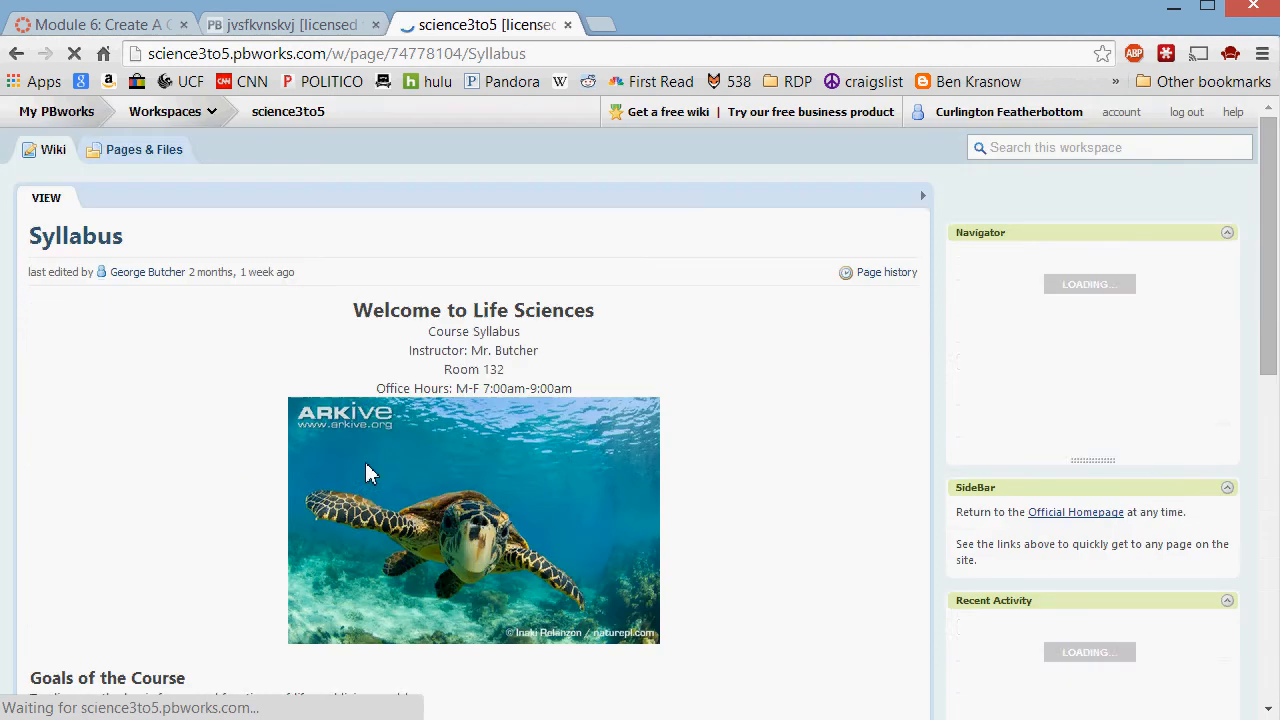
scroll(190, 427, down, 3)
scroll(177, 509, down, 3)
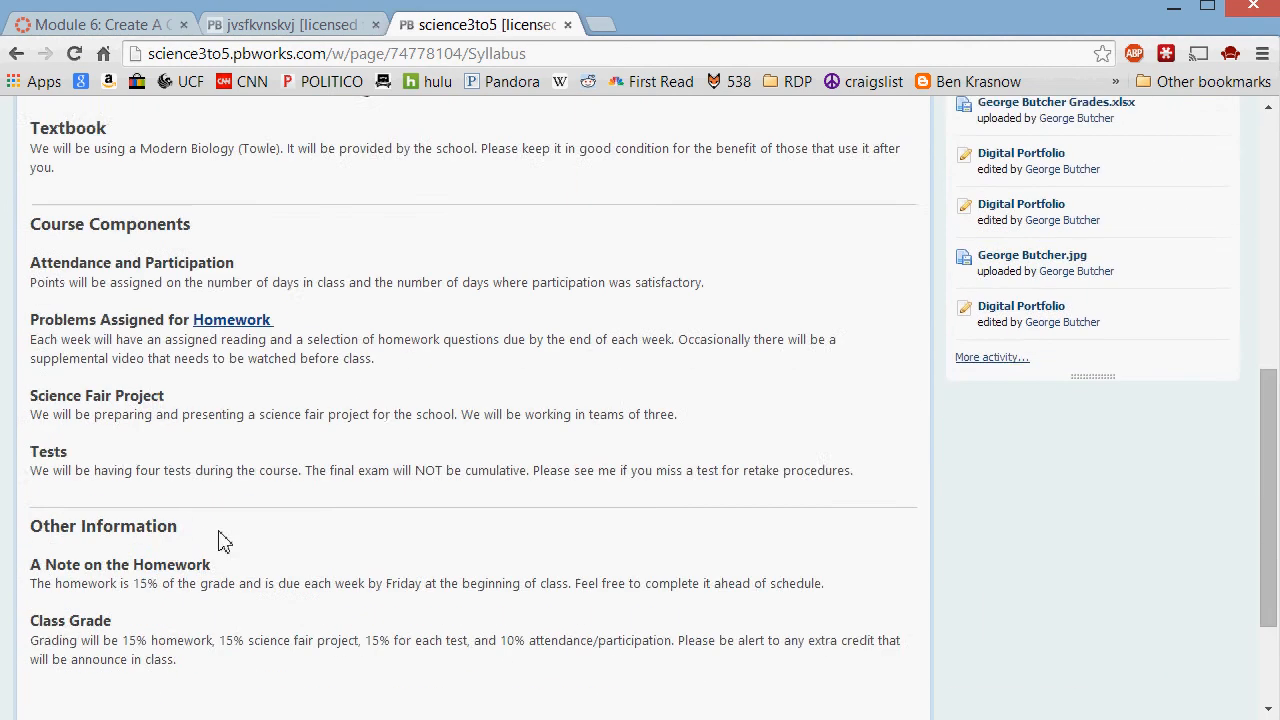
scroll(235, 436, down, 2)
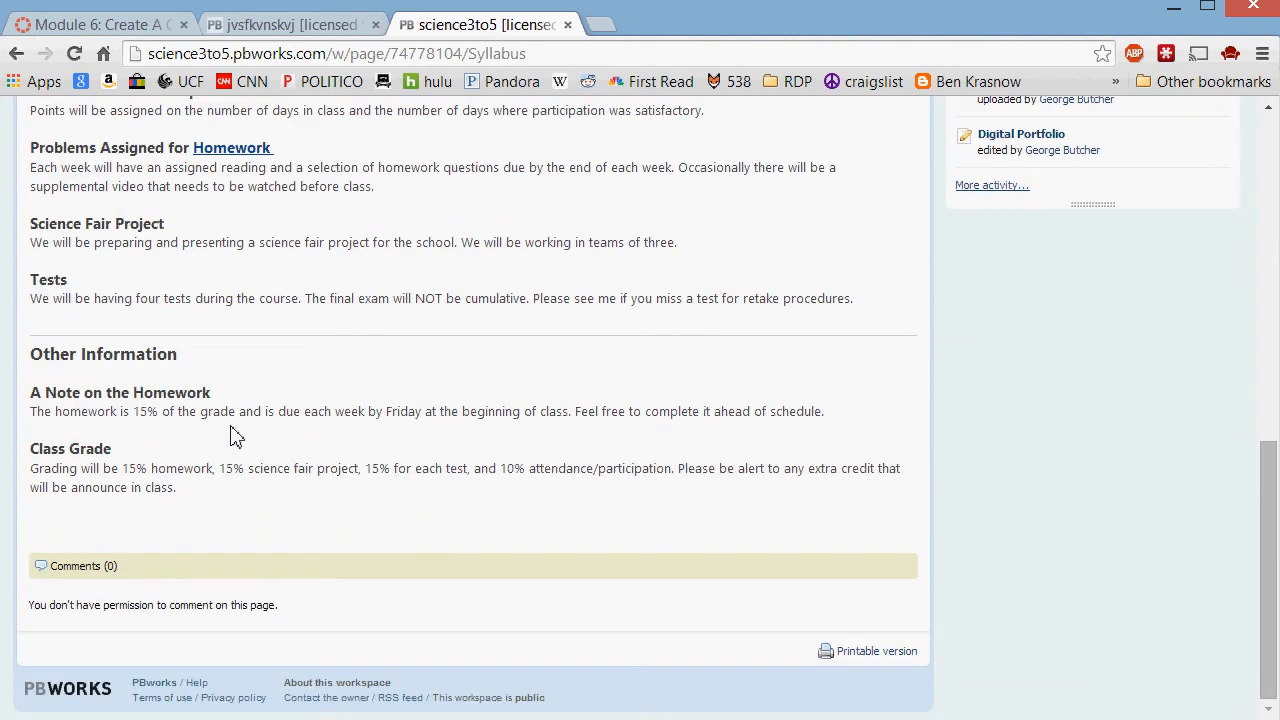
scroll(247, 376, up, 8)
key(alt+Left)
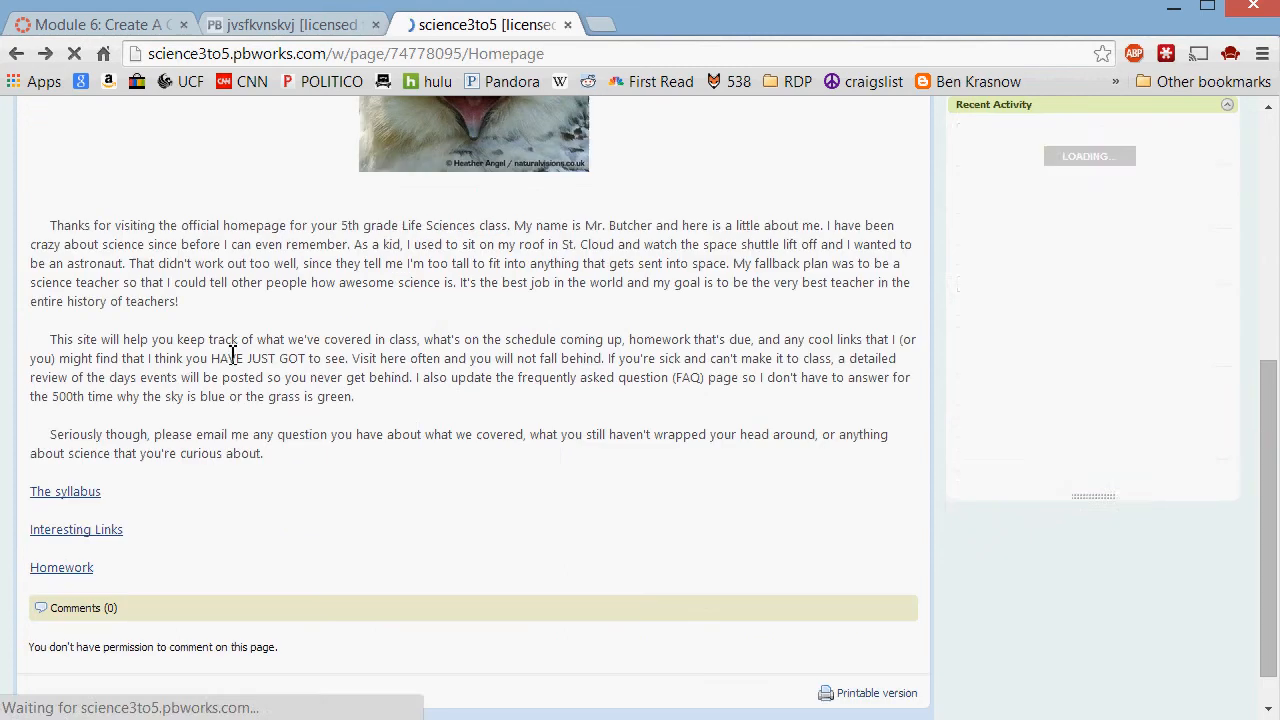
- Follow the example Homepage's Interesting Links link and look through the science website lists
click(77, 532)
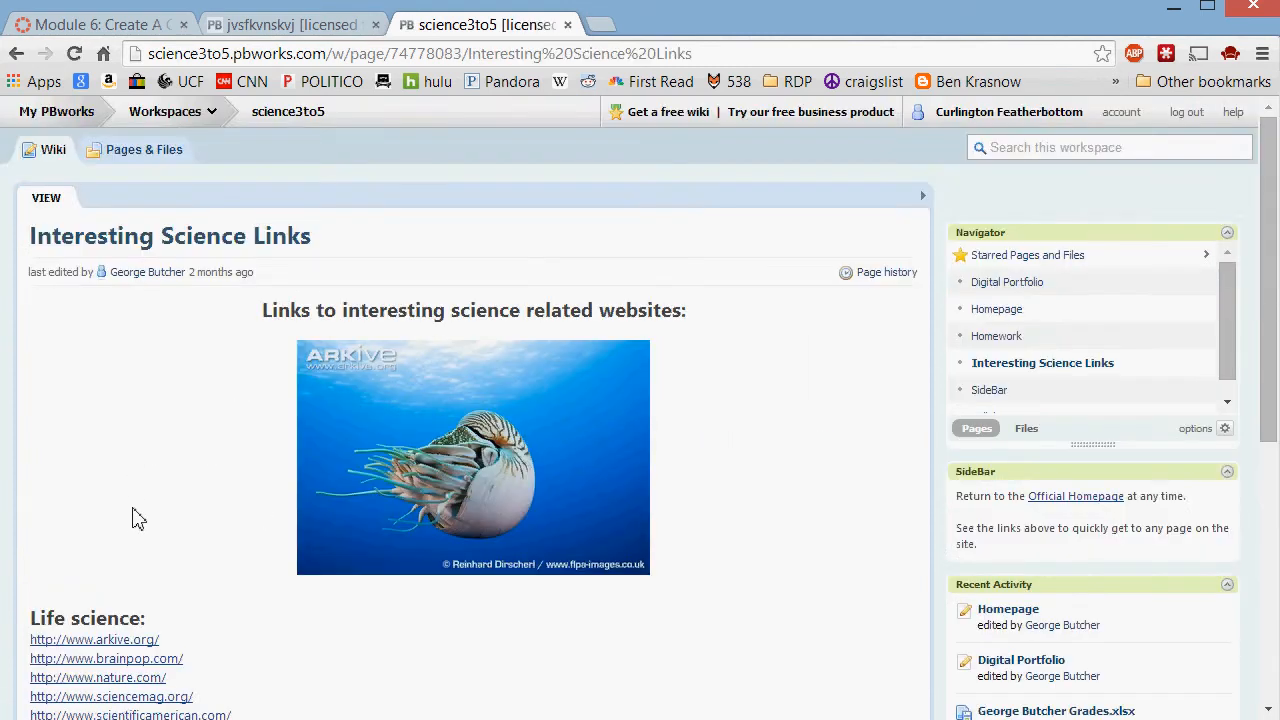
scroll(95, 390, down, 2)
scroll(92, 652, down, 2)
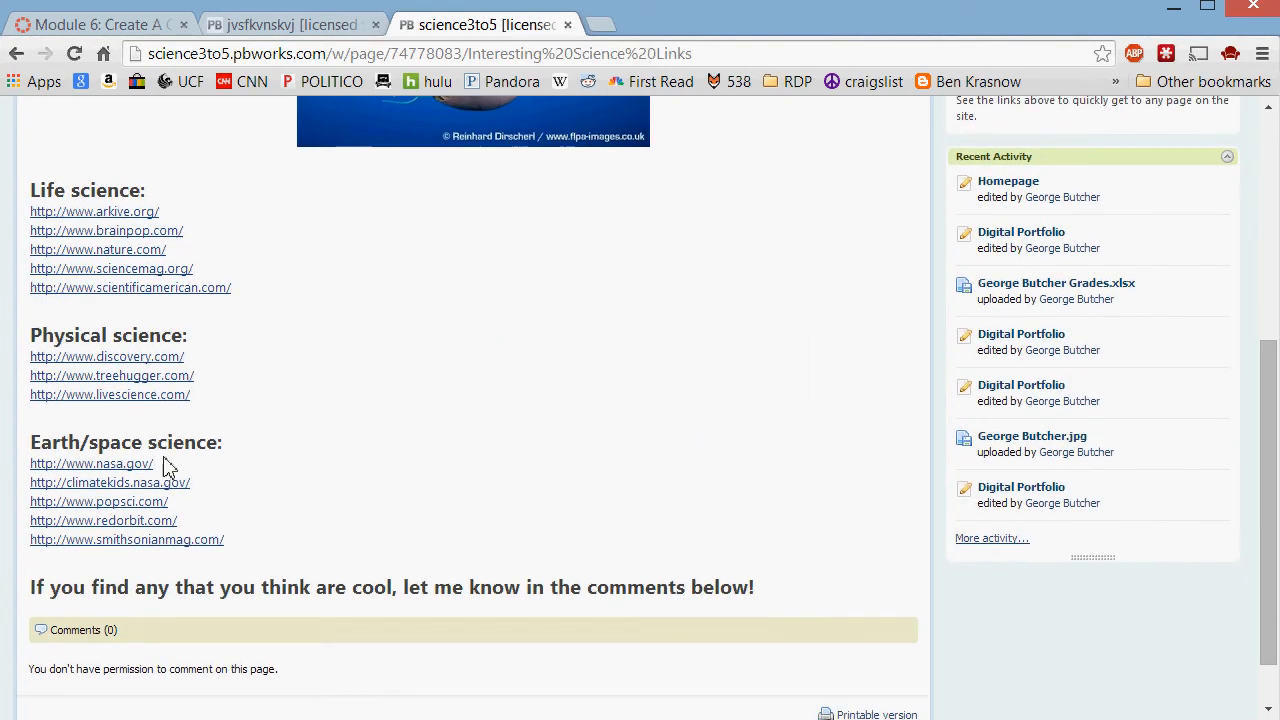
- Return to the example wiki's Homepage, follow its Homework link, and look through the table of dates, topics and assignments
key(alt+Left)
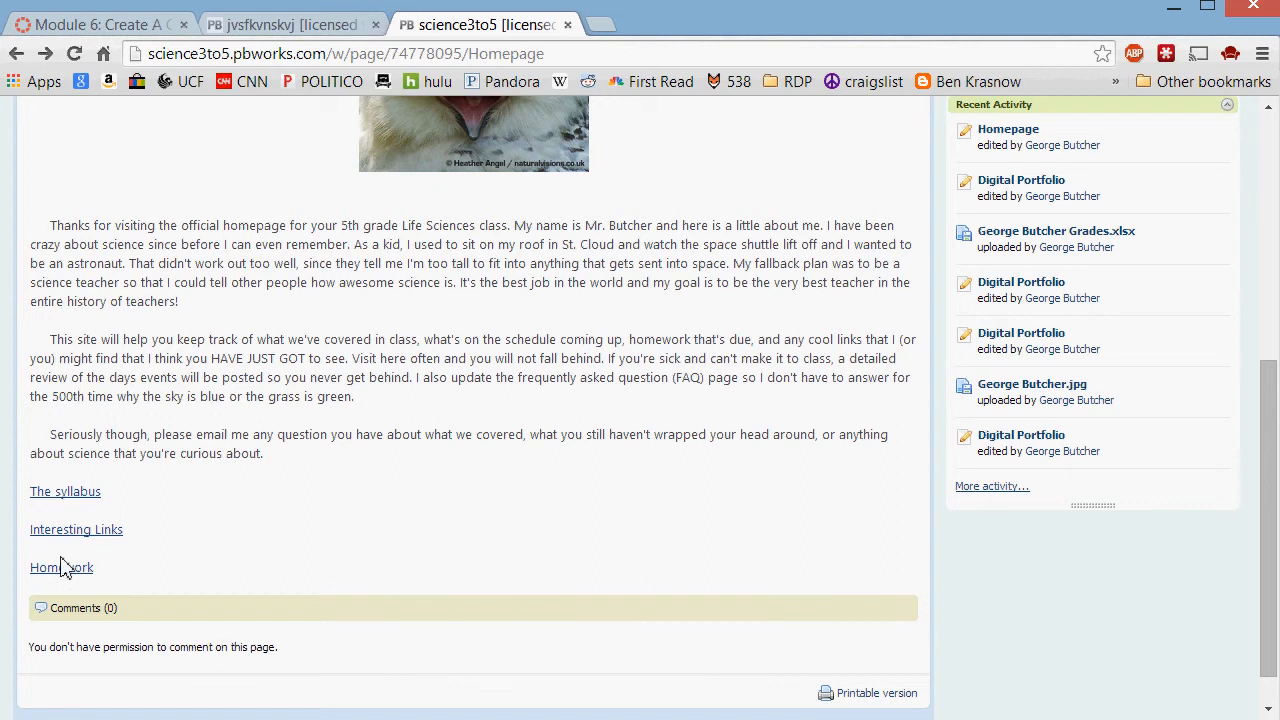
click(62, 567)
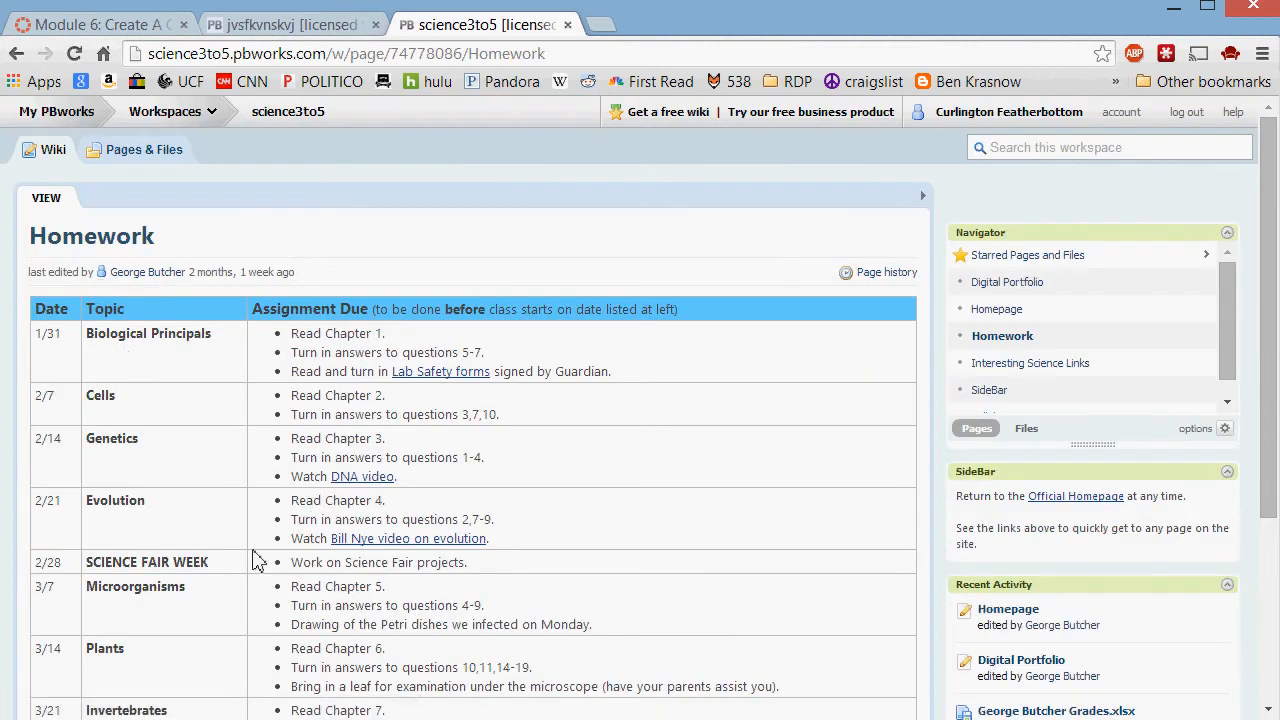
scroll(255, 561, down, 2)
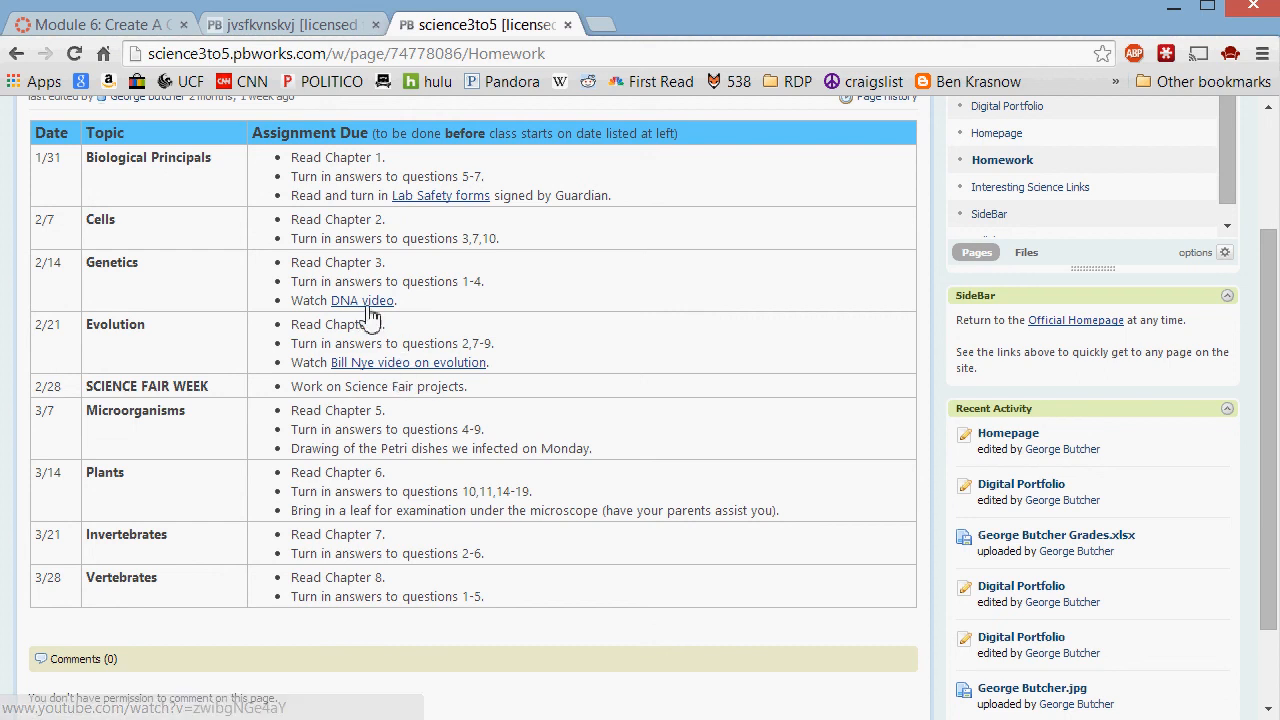
scroll(600, 420, up, 2)
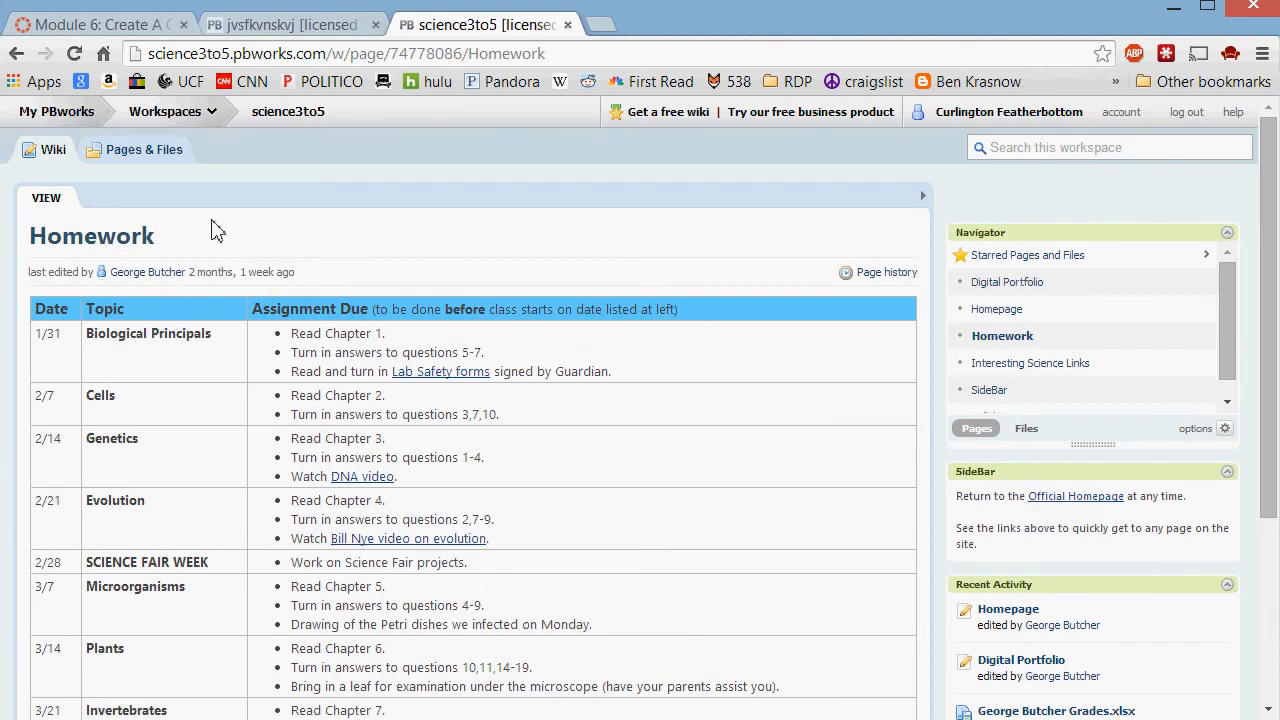
scroll(830, 460, down, 1)
scroll(820, 449, up, 1)
- Switch back to the jvsfkvnskvj workspace, go to its Homepage, and look it over down to the end
click(255, 26)
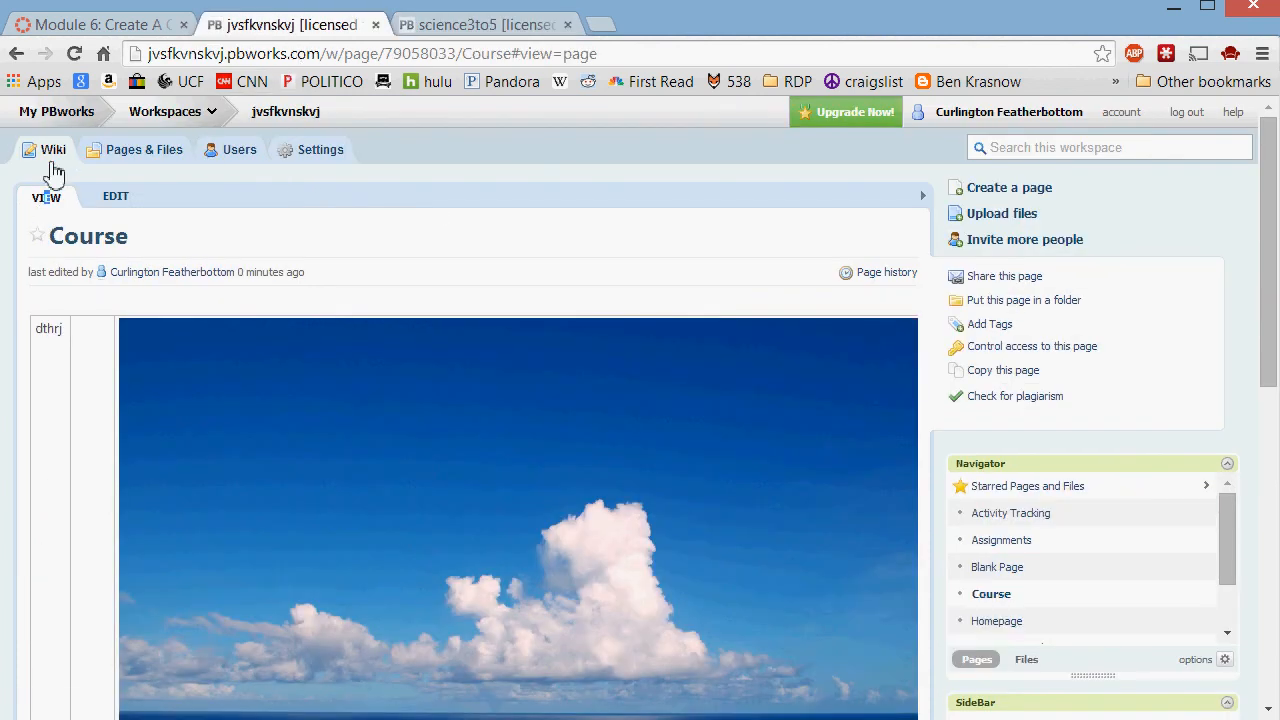
click(50, 152)
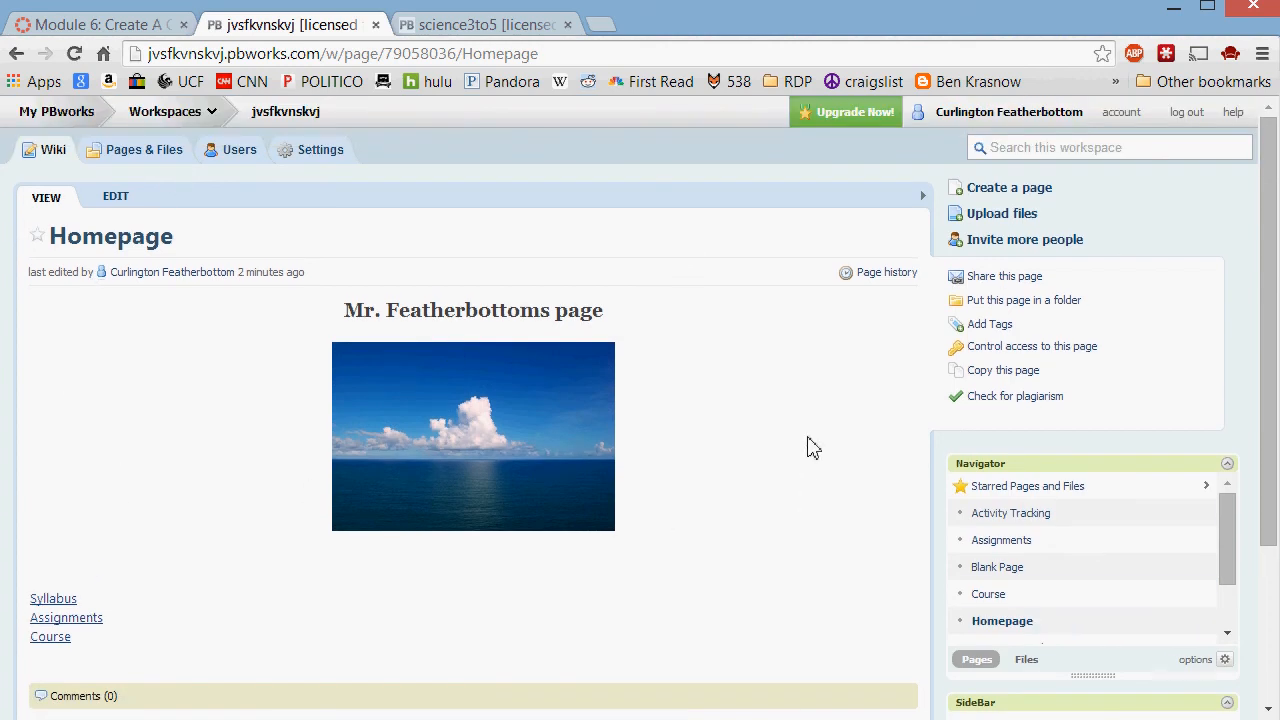
scroll(806, 446, down, 3)
scroll(808, 443, up, 3)
- Check the Create a Classroom Wiki rubric on the Module 6 assignment page, comparing it with the example wiki and own Homepage
click(100, 25)
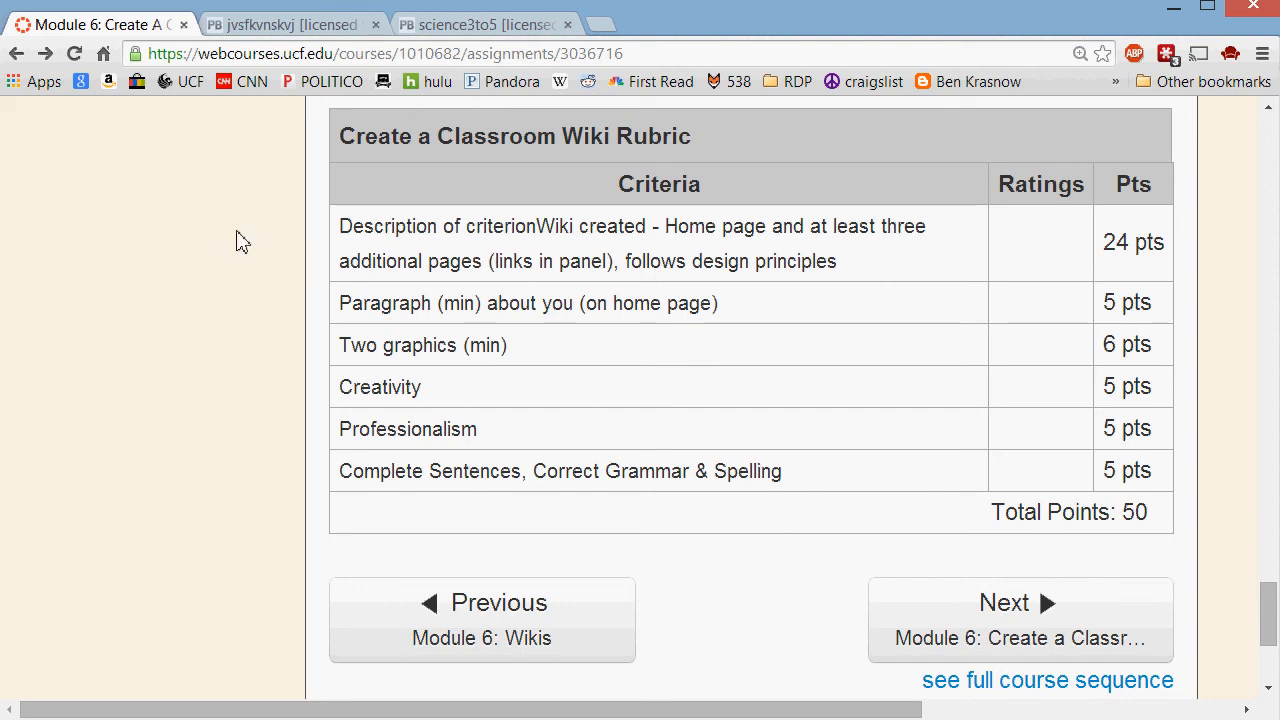
click(476, 30)
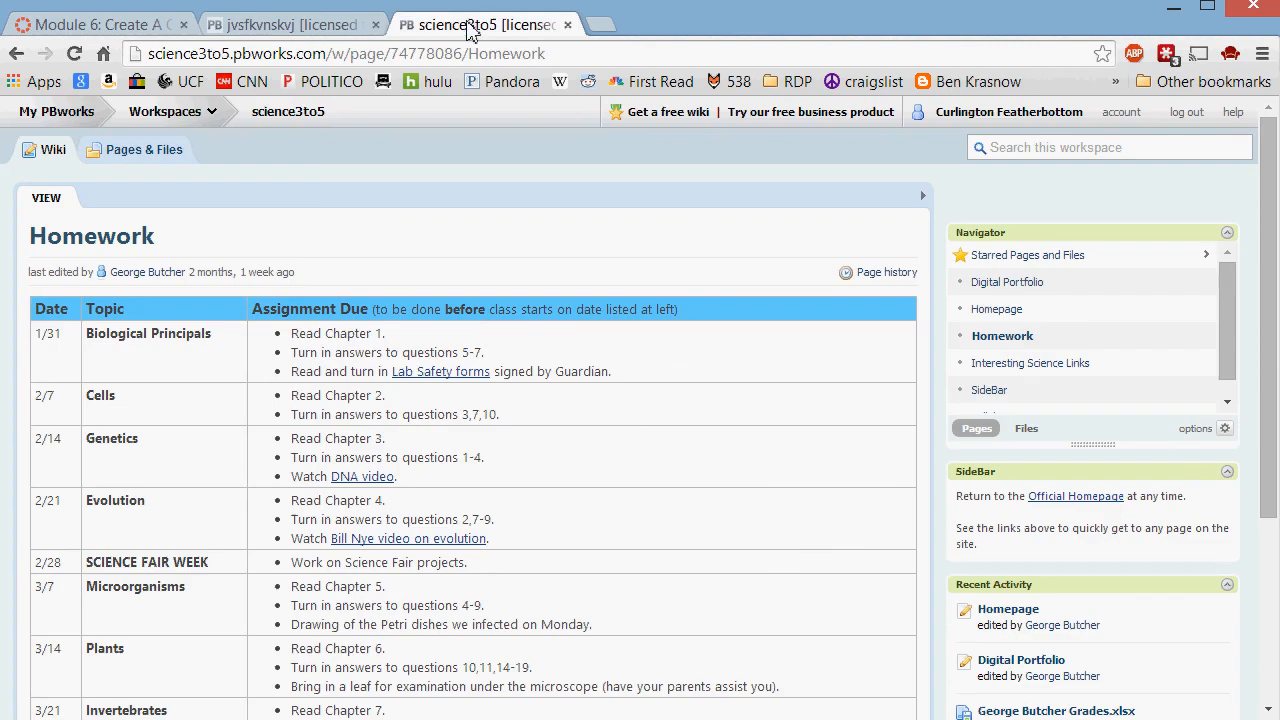
click(287, 30)
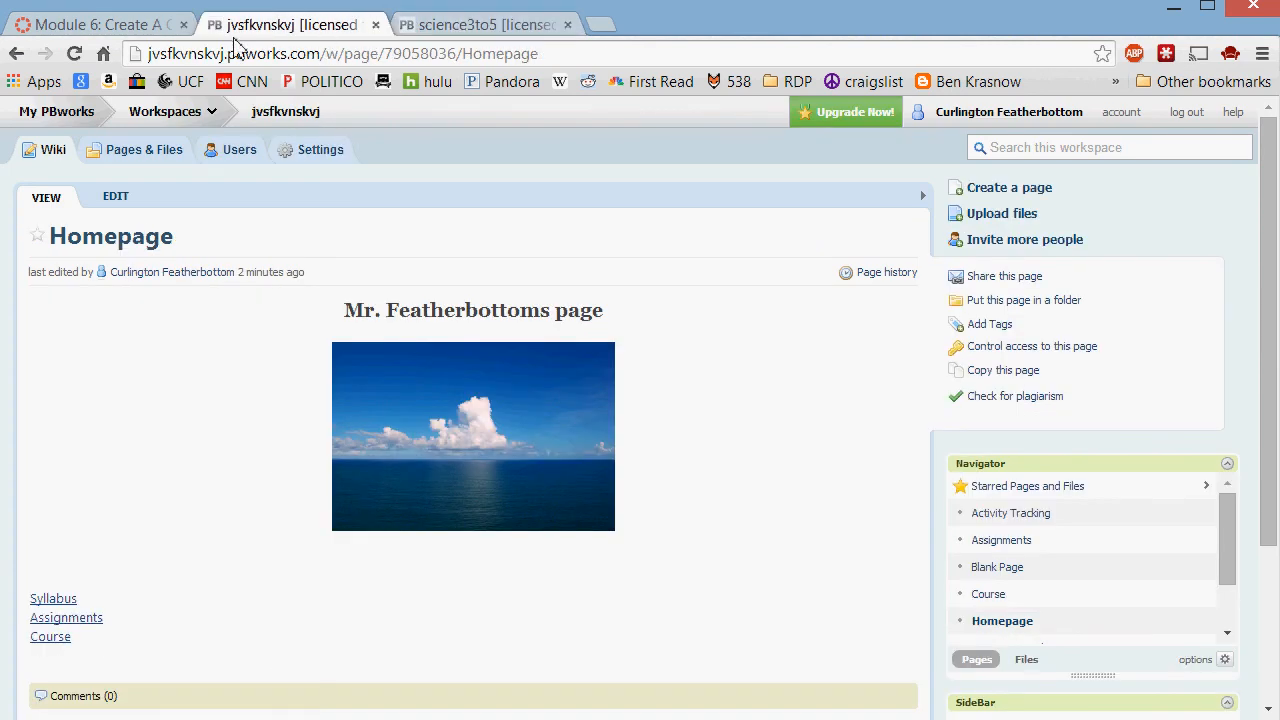
click(118, 28)
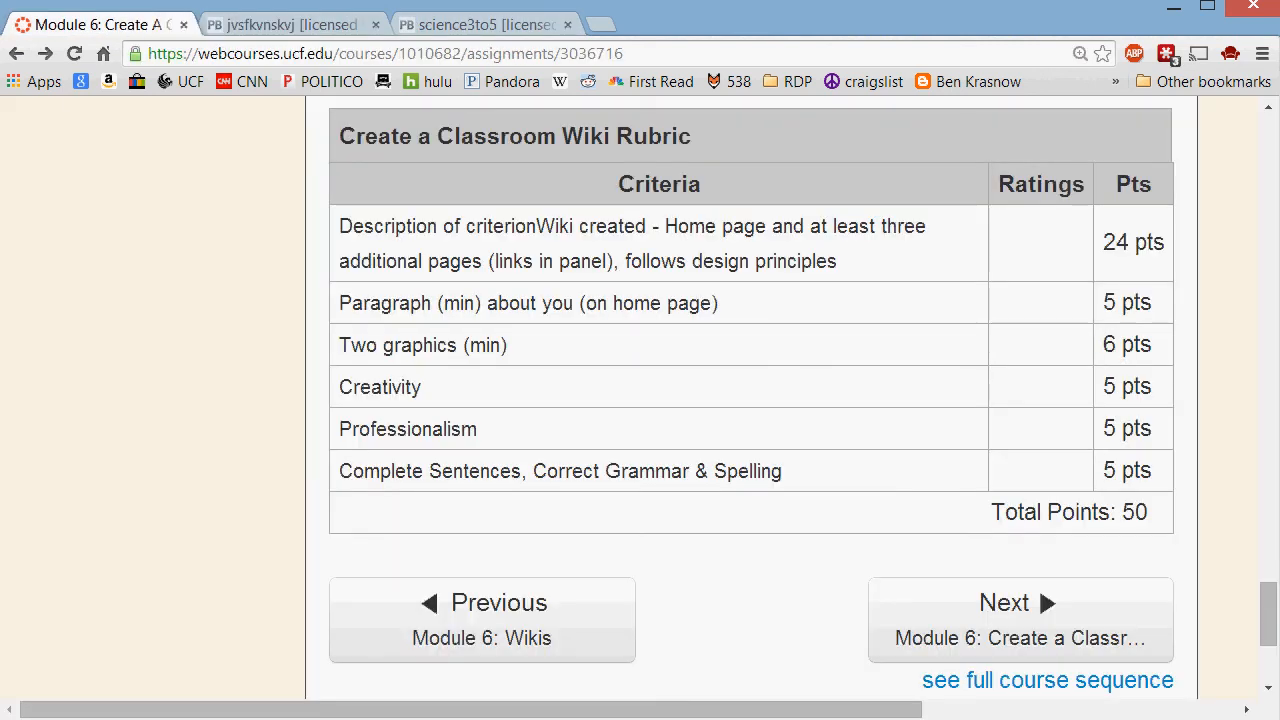